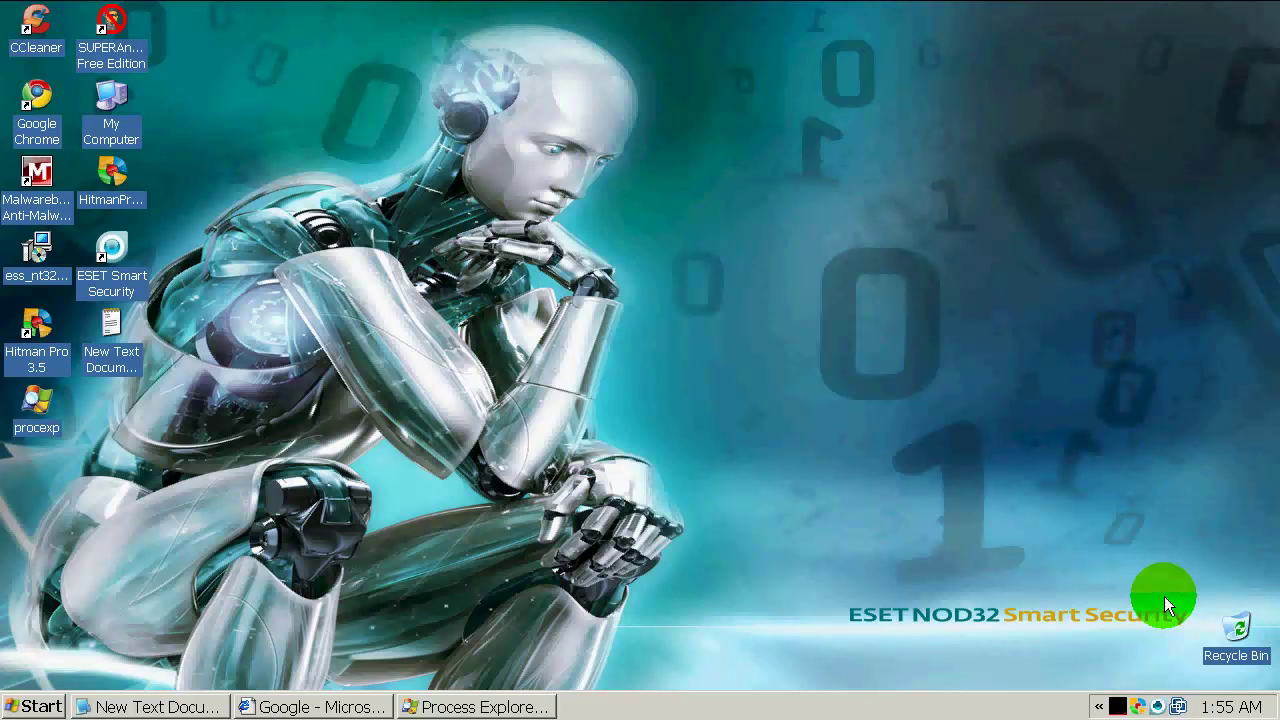
# Step: Open the ESET Smart Security window and check the version details in Help > About
pyautogui.doubleClick(1158, 707)
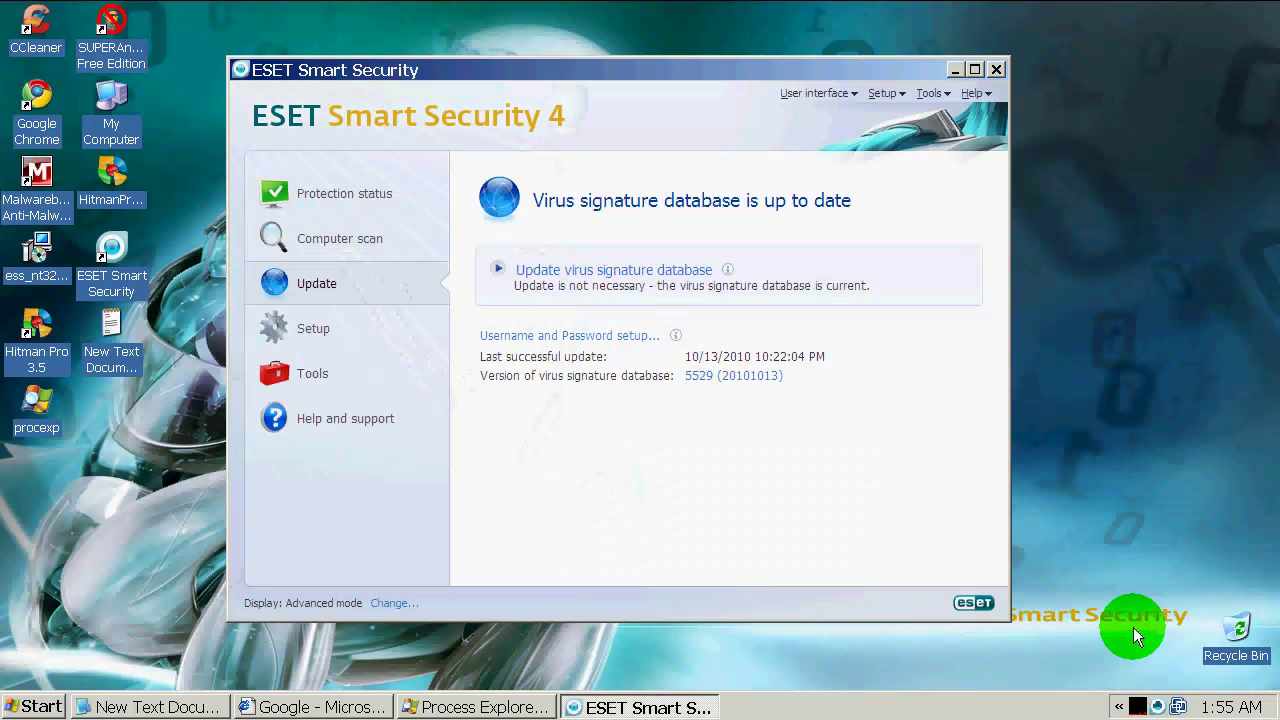
pyautogui.click(988, 93)
pyautogui.click(756, 358)
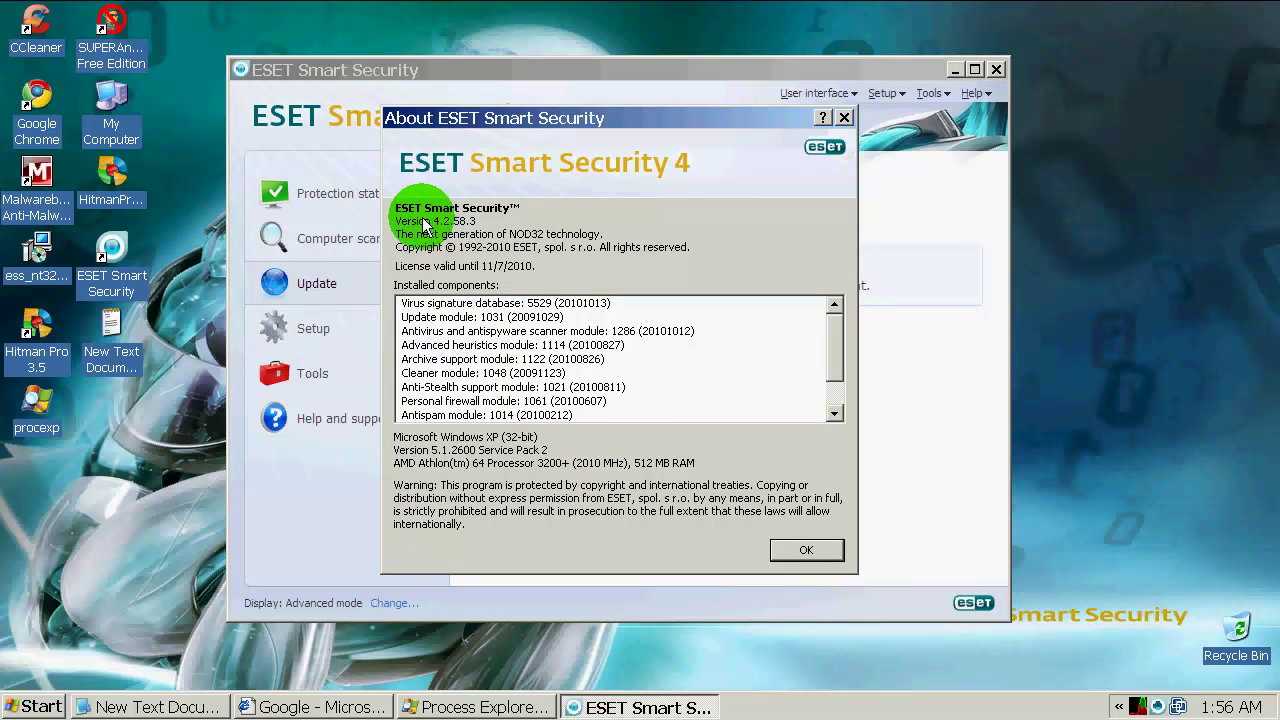
pyautogui.click(806, 551)
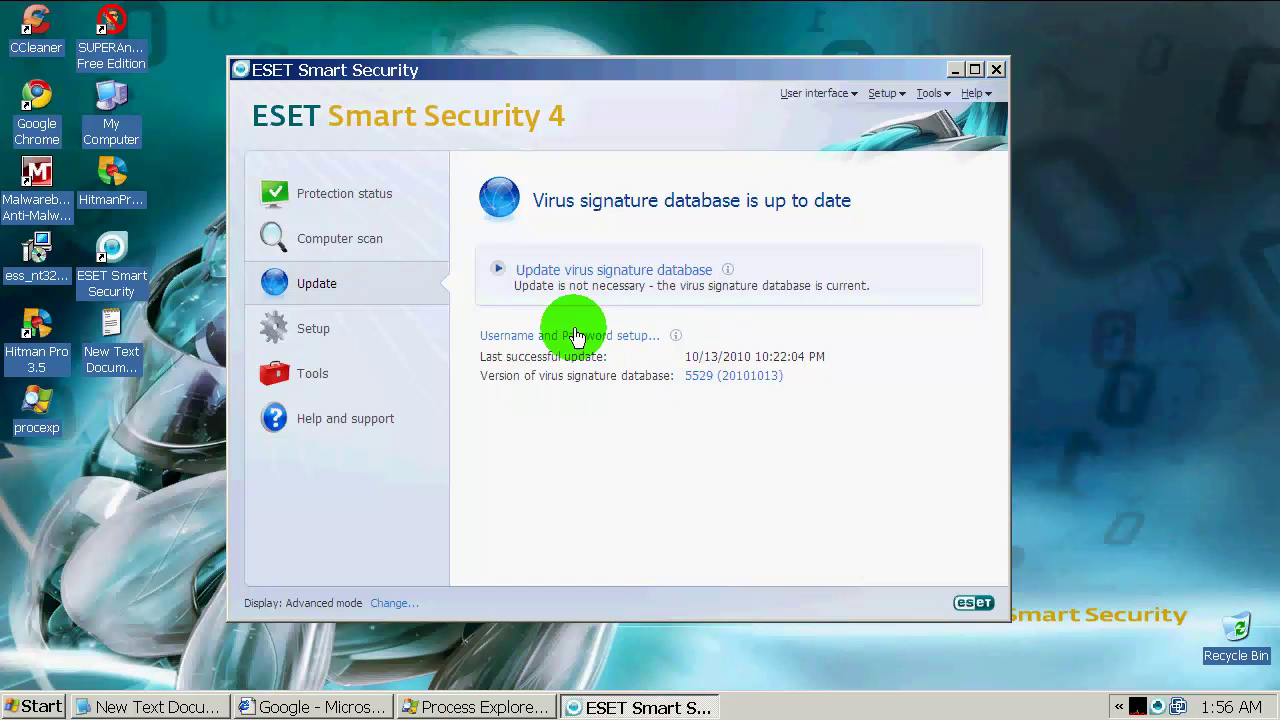
# Step: Go to the Computer scan page, switching the display to Standard mode and back to Advanced
pyautogui.click(337, 196)
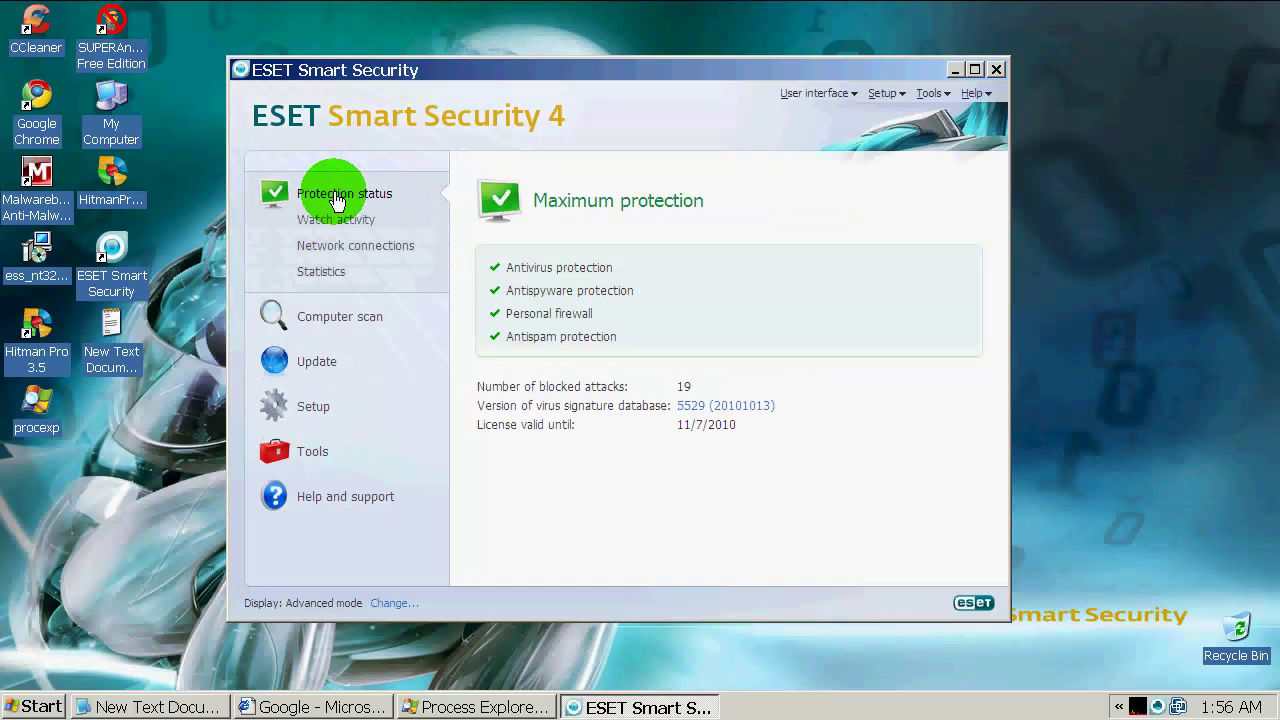
pyautogui.click(325, 317)
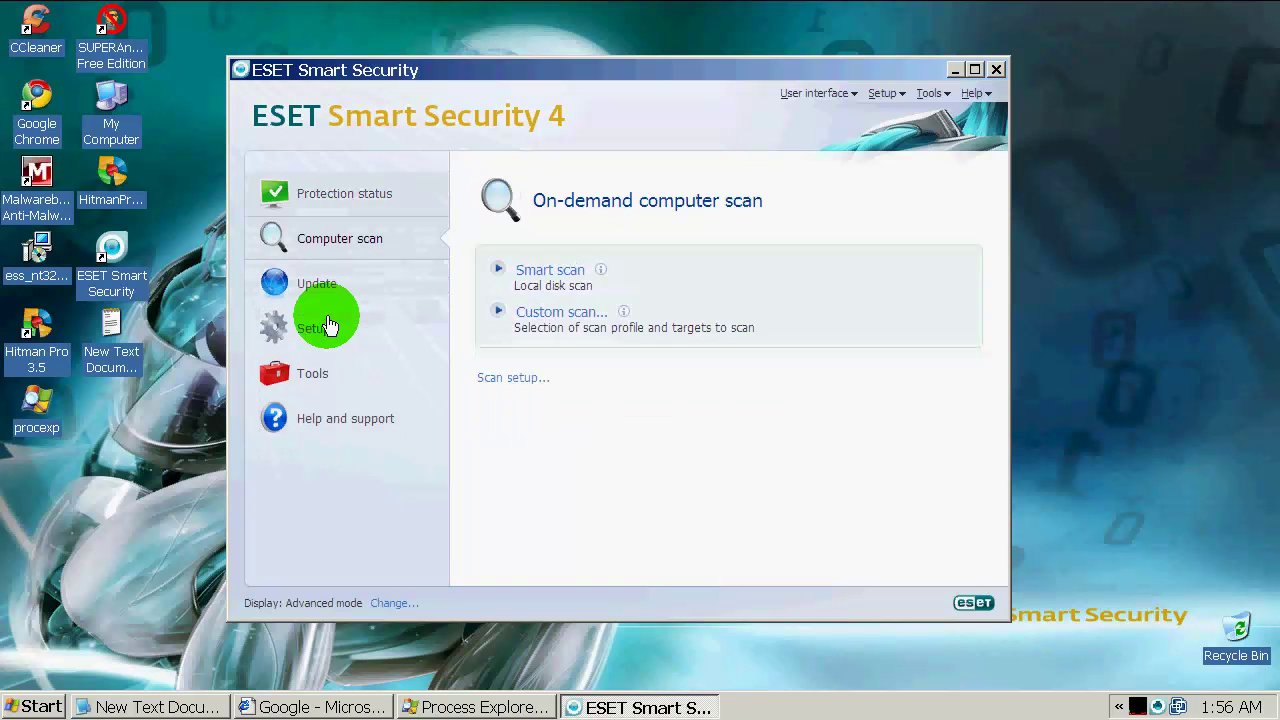
pyautogui.click(390, 604)
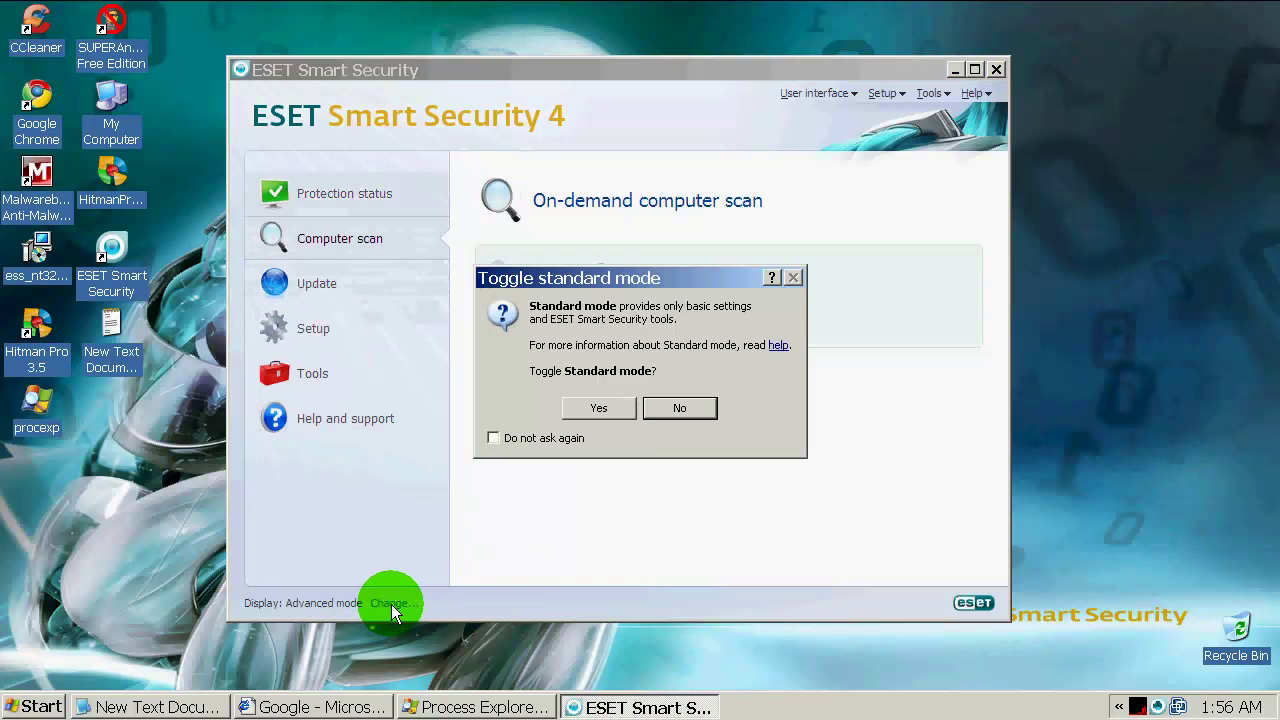
pyautogui.click(599, 409)
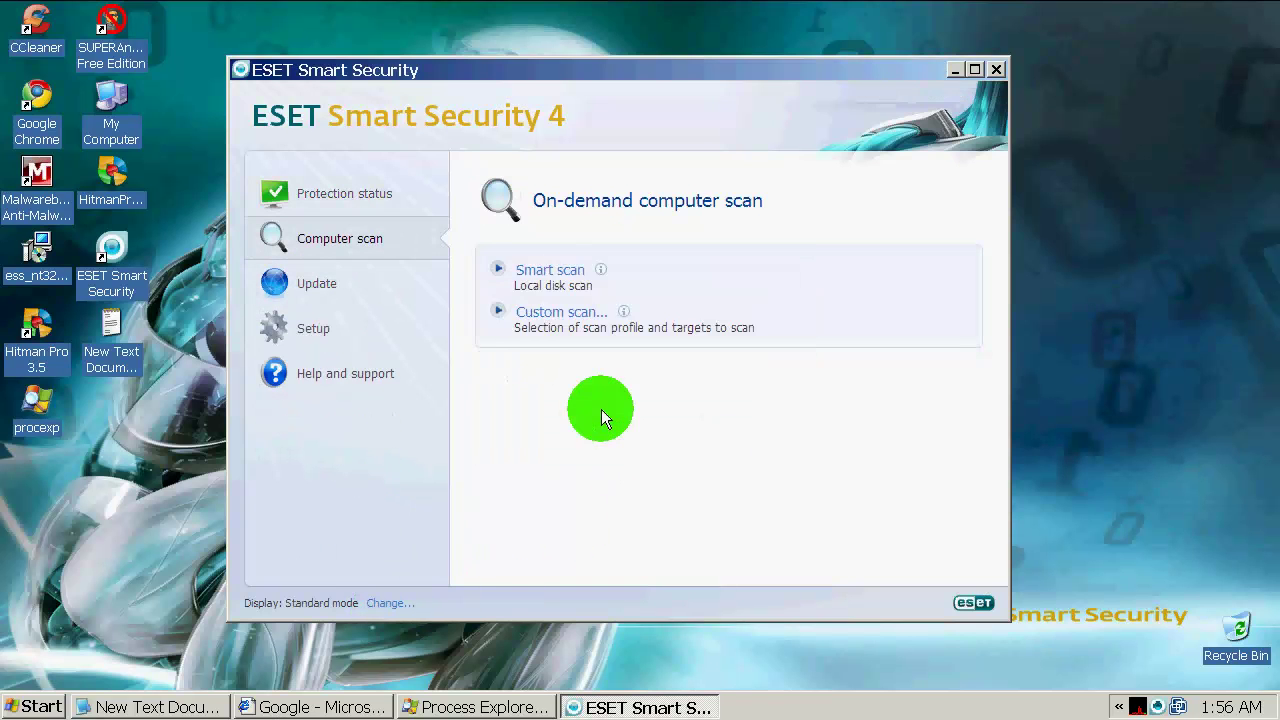
pyautogui.click(400, 607)
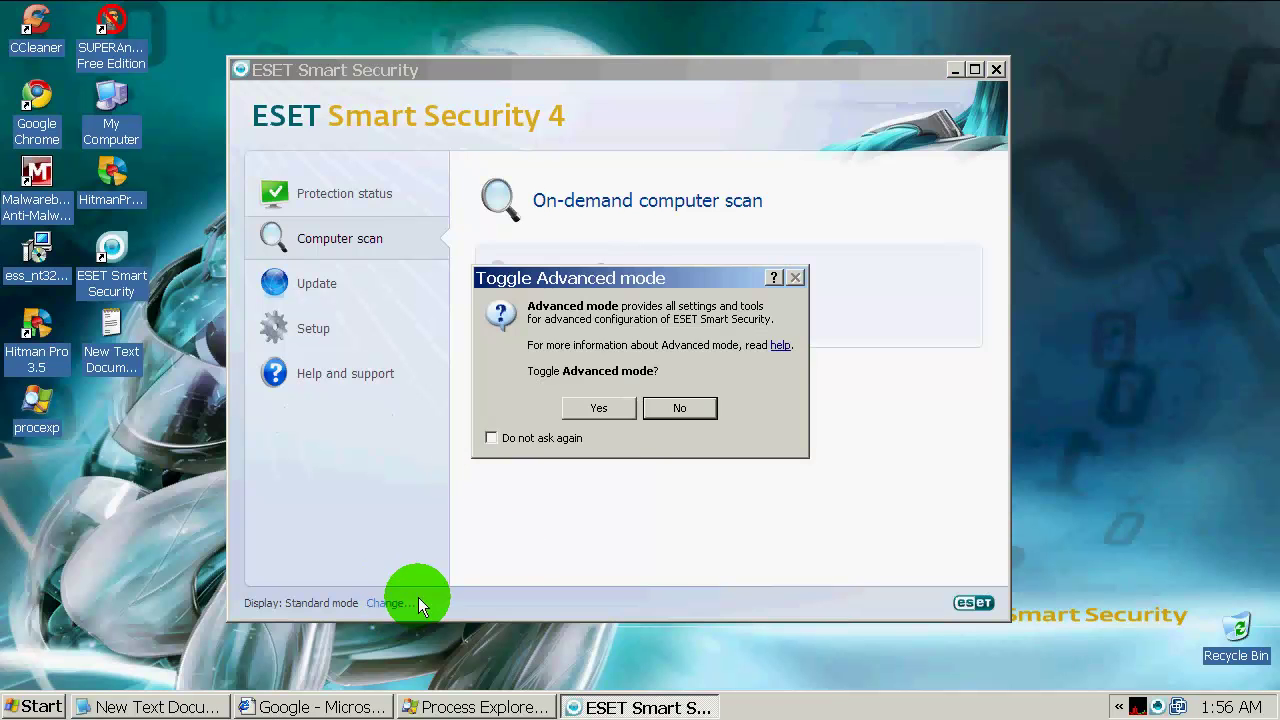
pyautogui.click(599, 407)
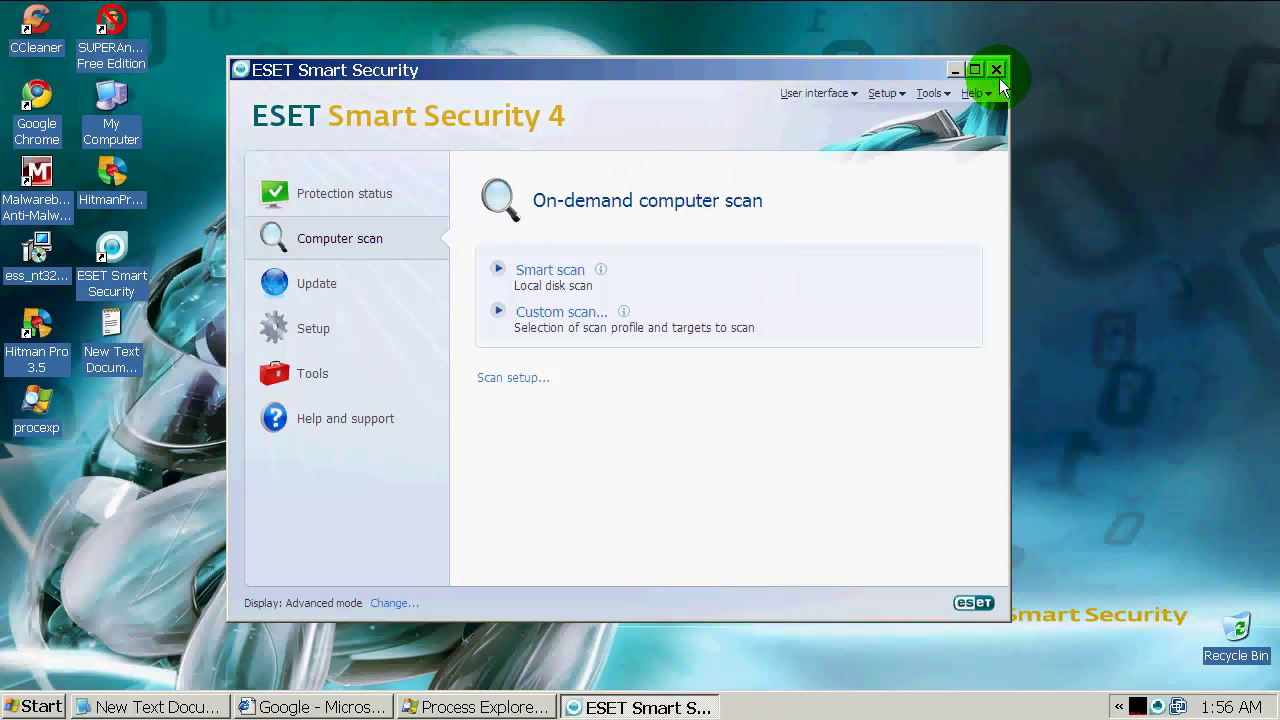
pyautogui.click(932, 94)
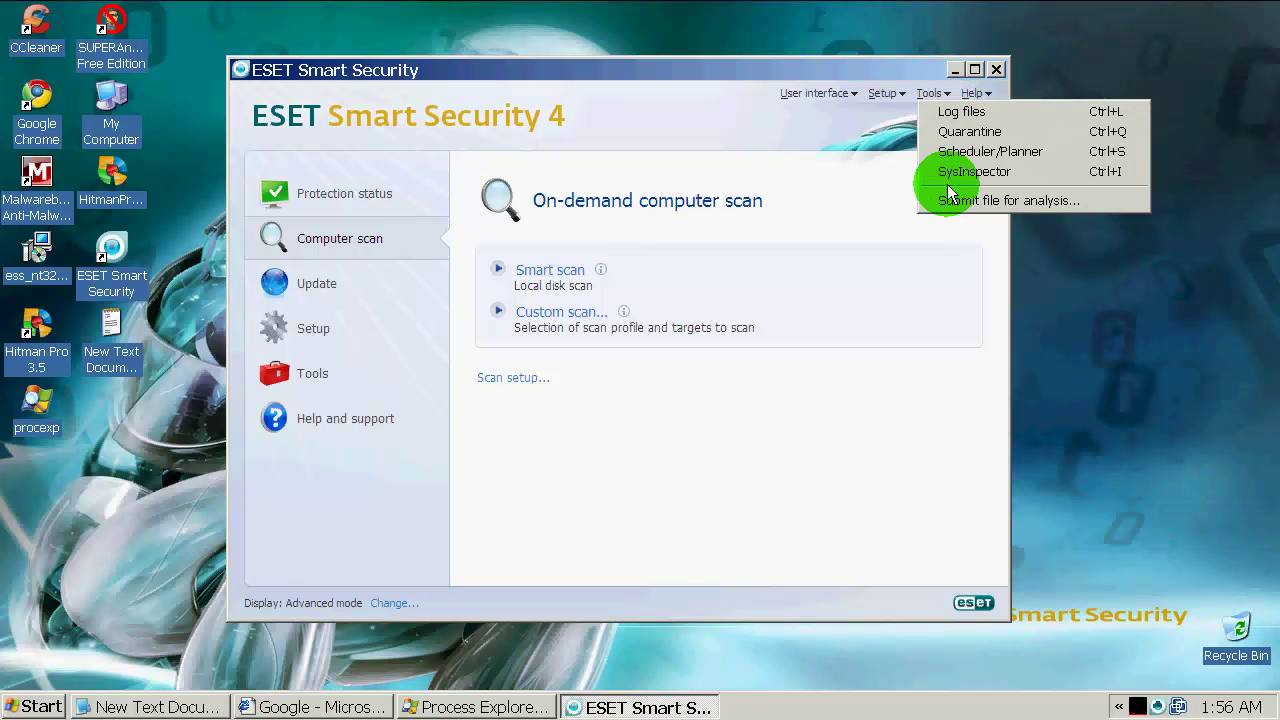
pyautogui.click(876, 96)
pyautogui.click(930, 250)
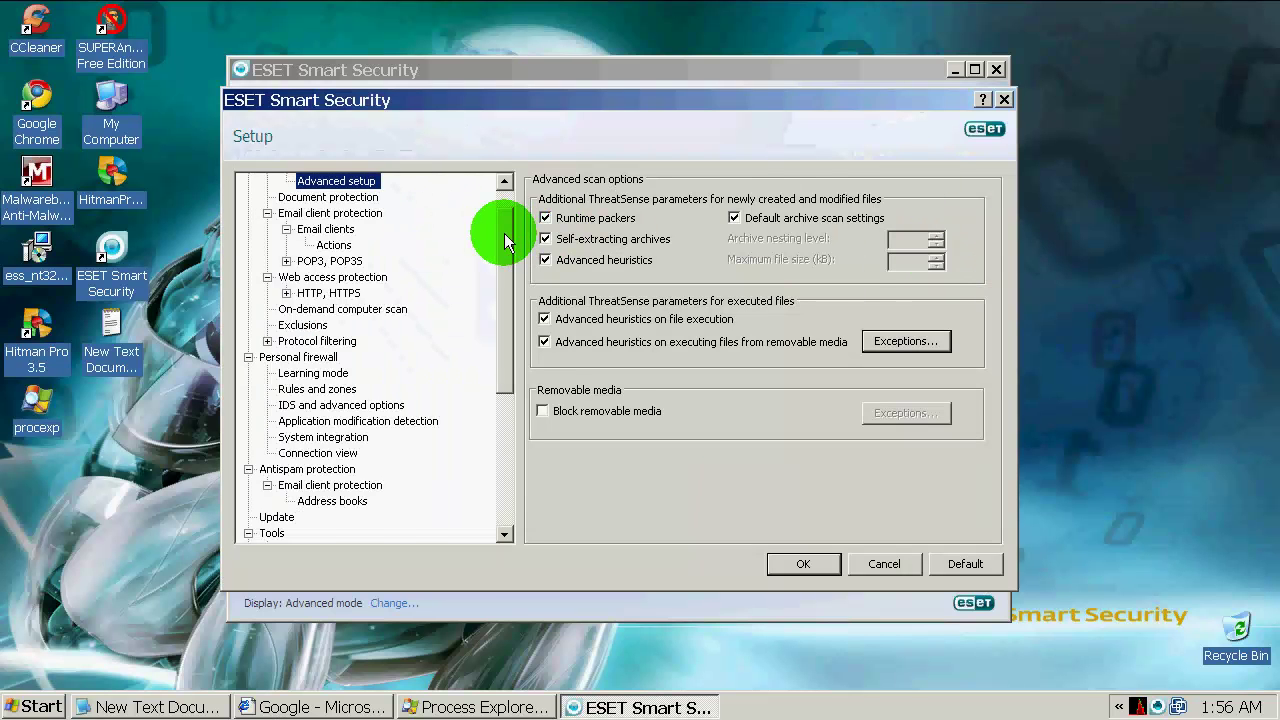
pyautogui.moveTo(505, 240); pyautogui.dragTo(500, 273)
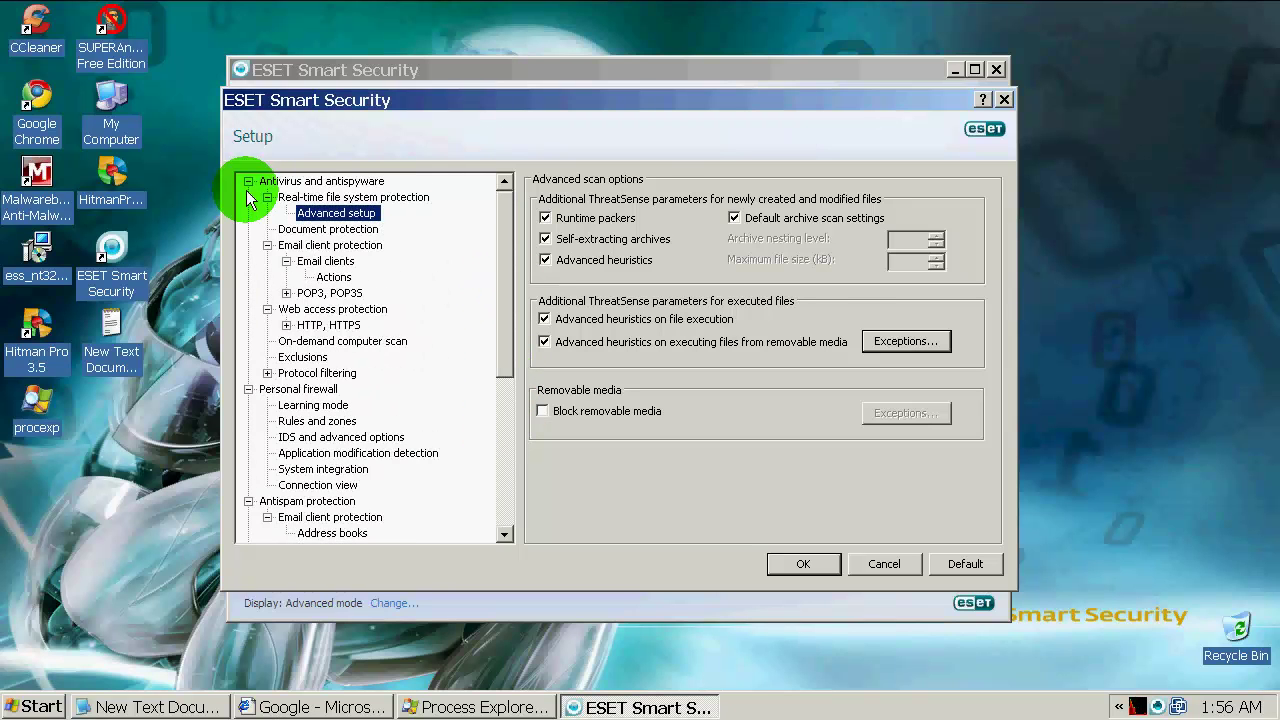
pyautogui.click(352, 199)
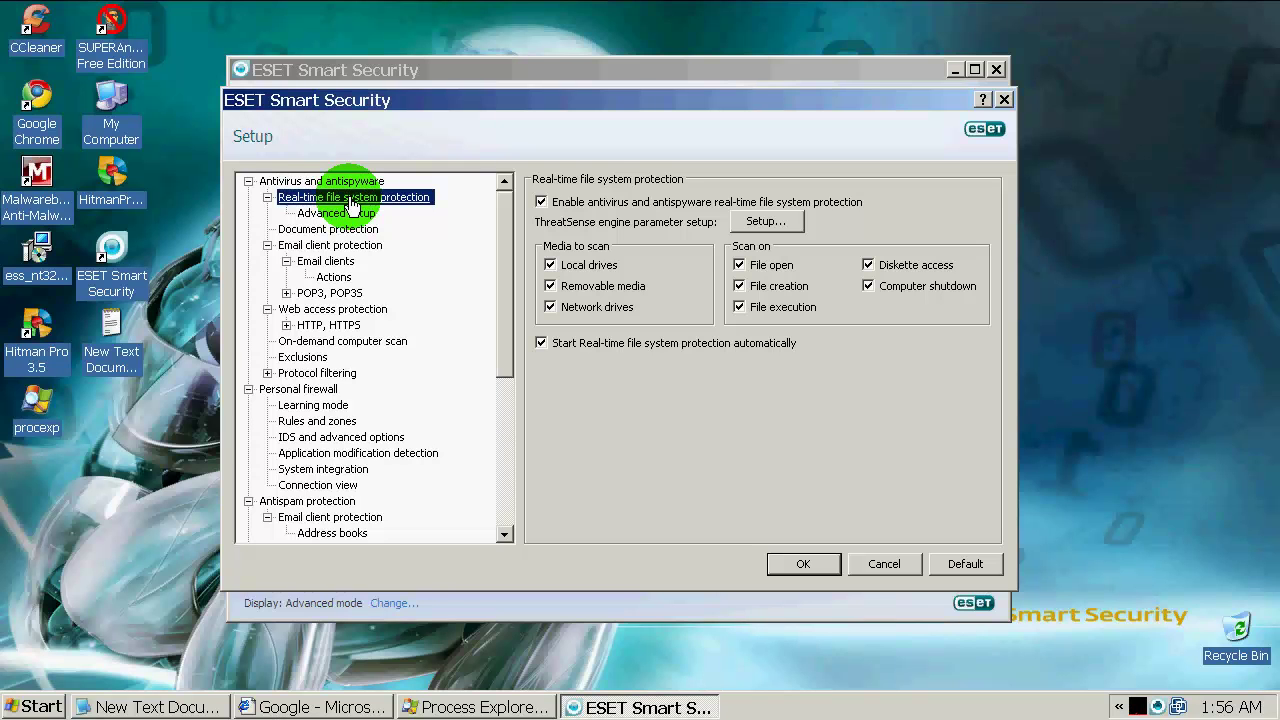
pyautogui.click(352, 211)
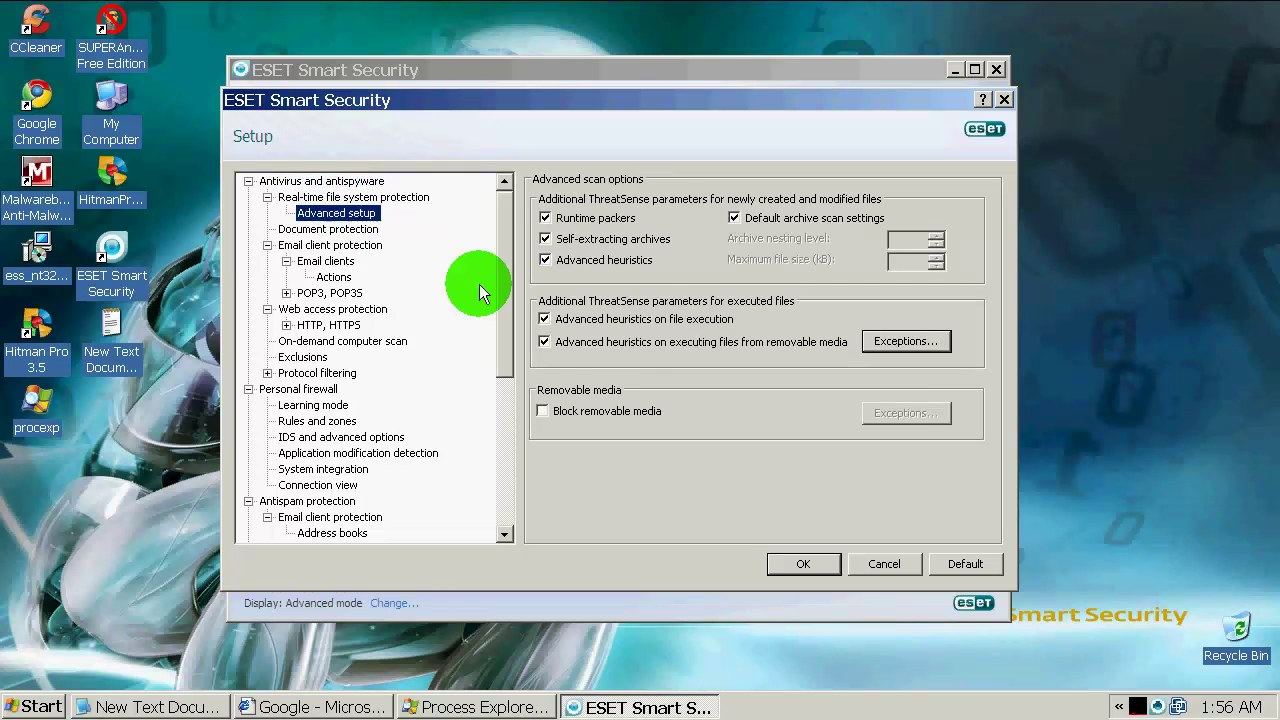
pyautogui.click(544, 319)
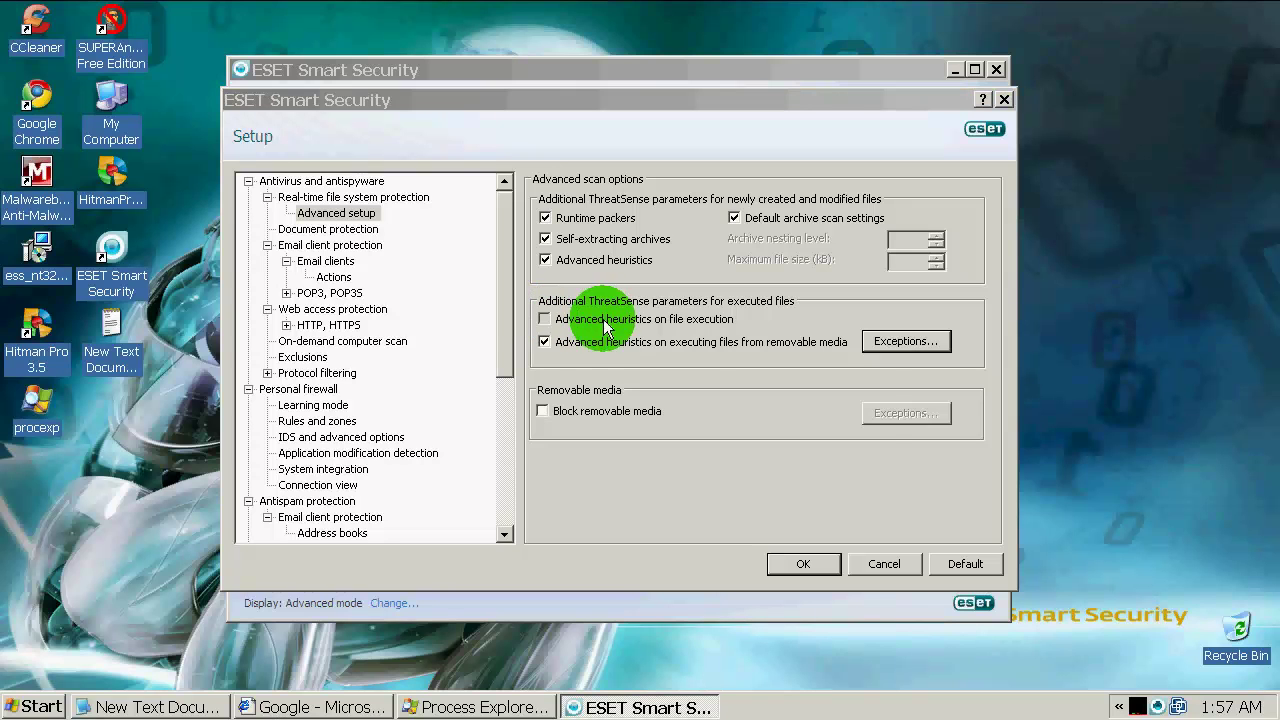
pyautogui.click(544, 319)
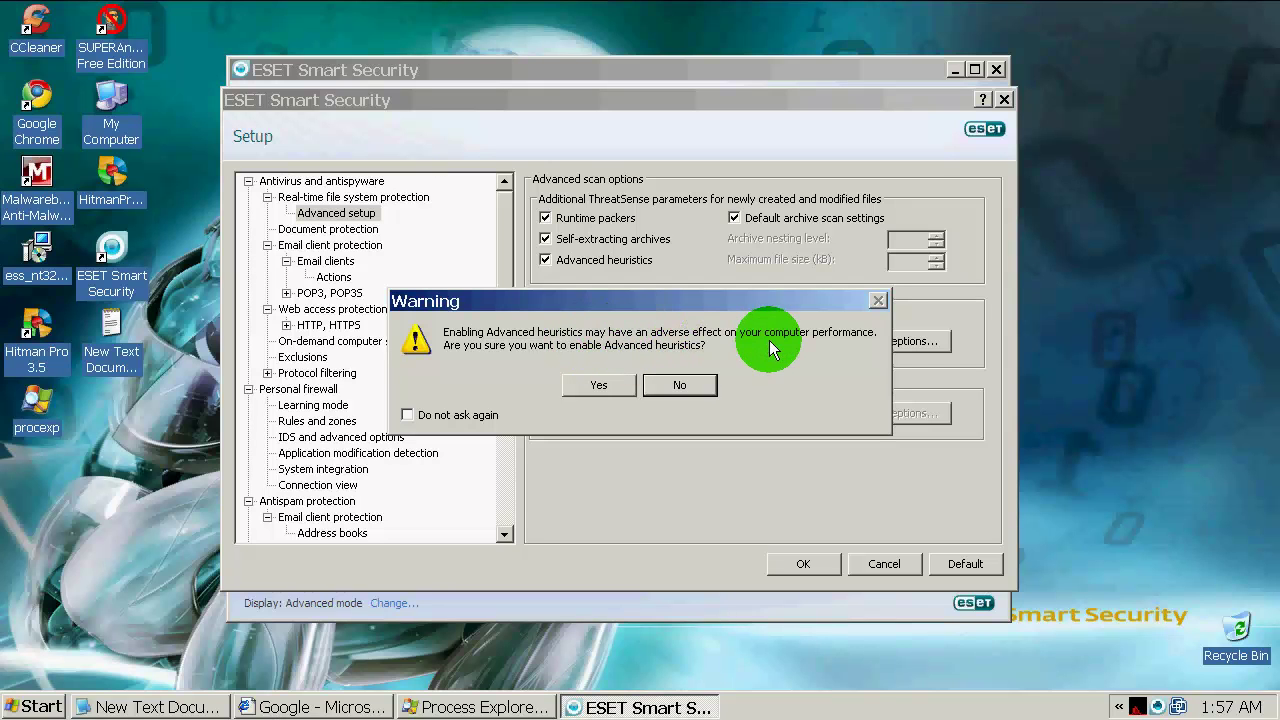
pyautogui.click(607, 387)
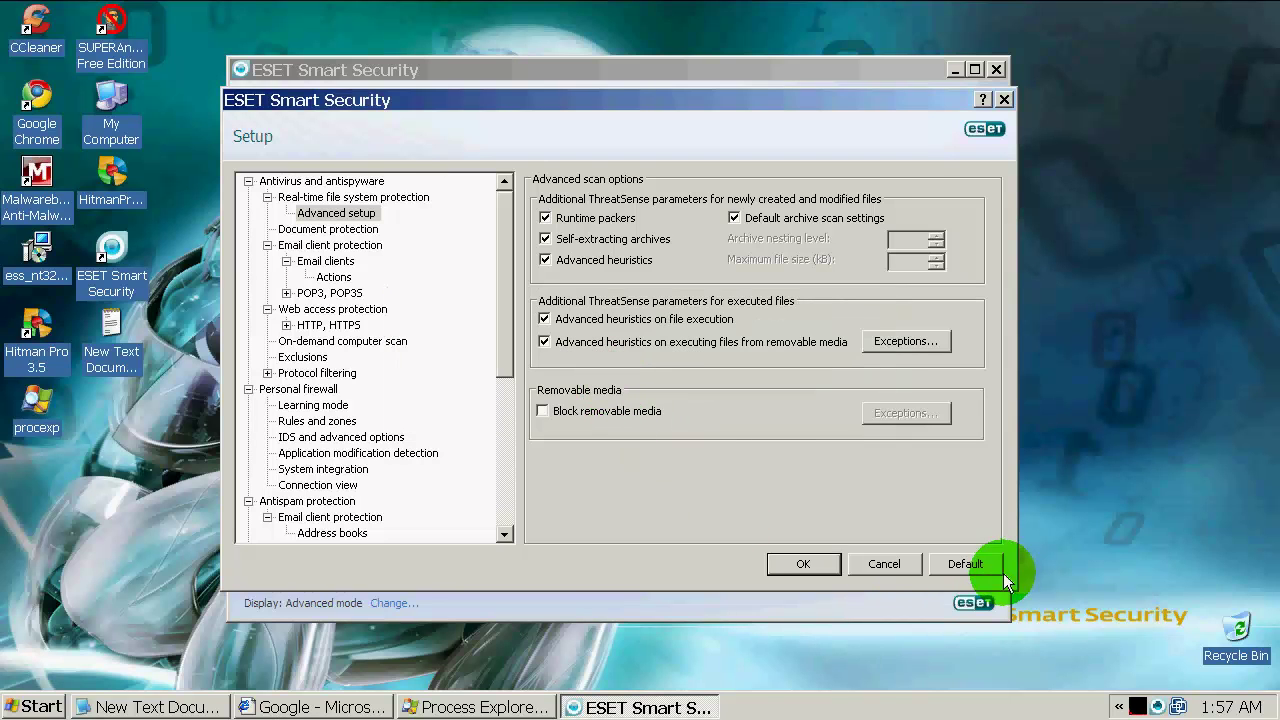
pyautogui.click(819, 564)
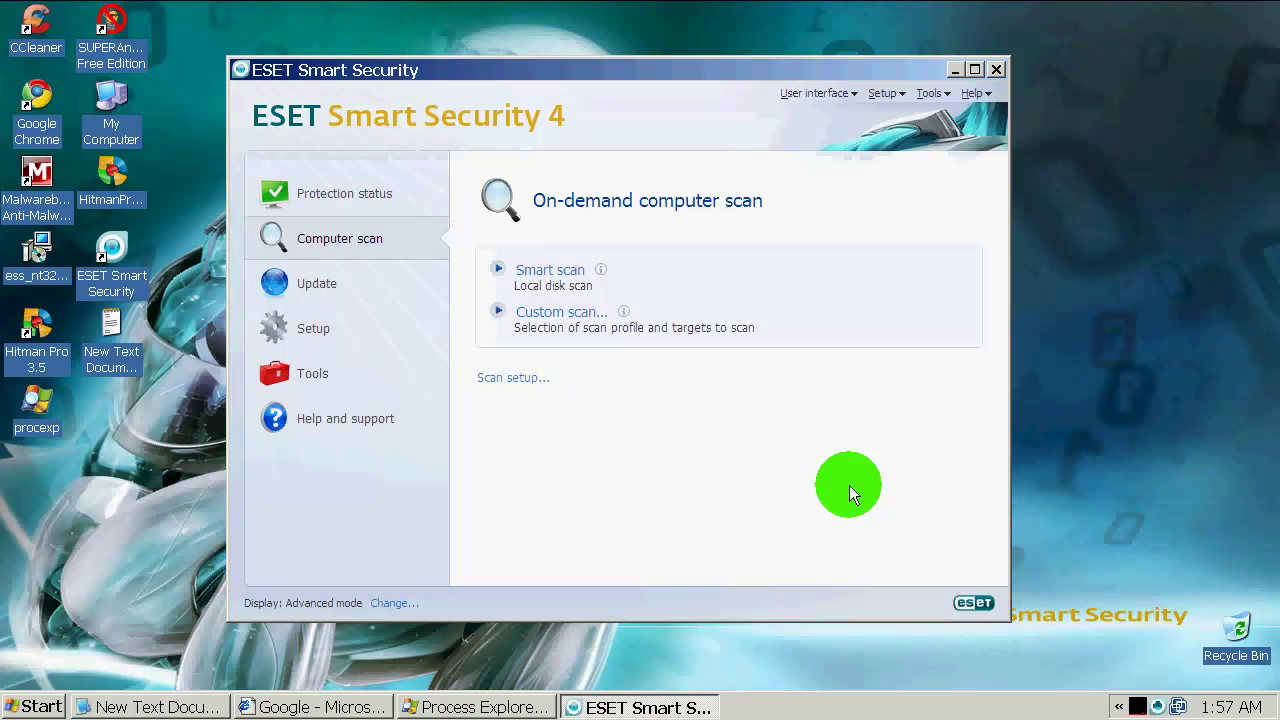
# Step: Close the ESET window and move the ess_nt32_enu icon to mid-desktop and back
pyautogui.click(997, 70)
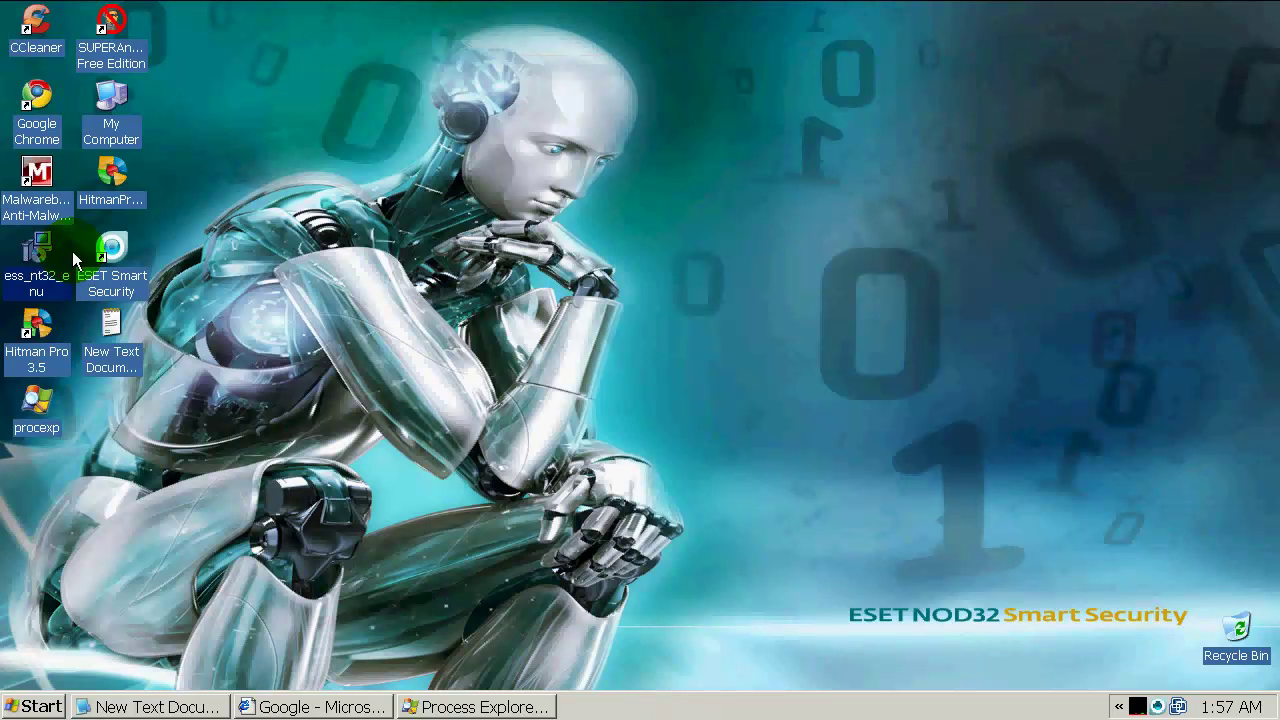
pyautogui.moveTo(73, 258); pyautogui.dragTo(748, 260)
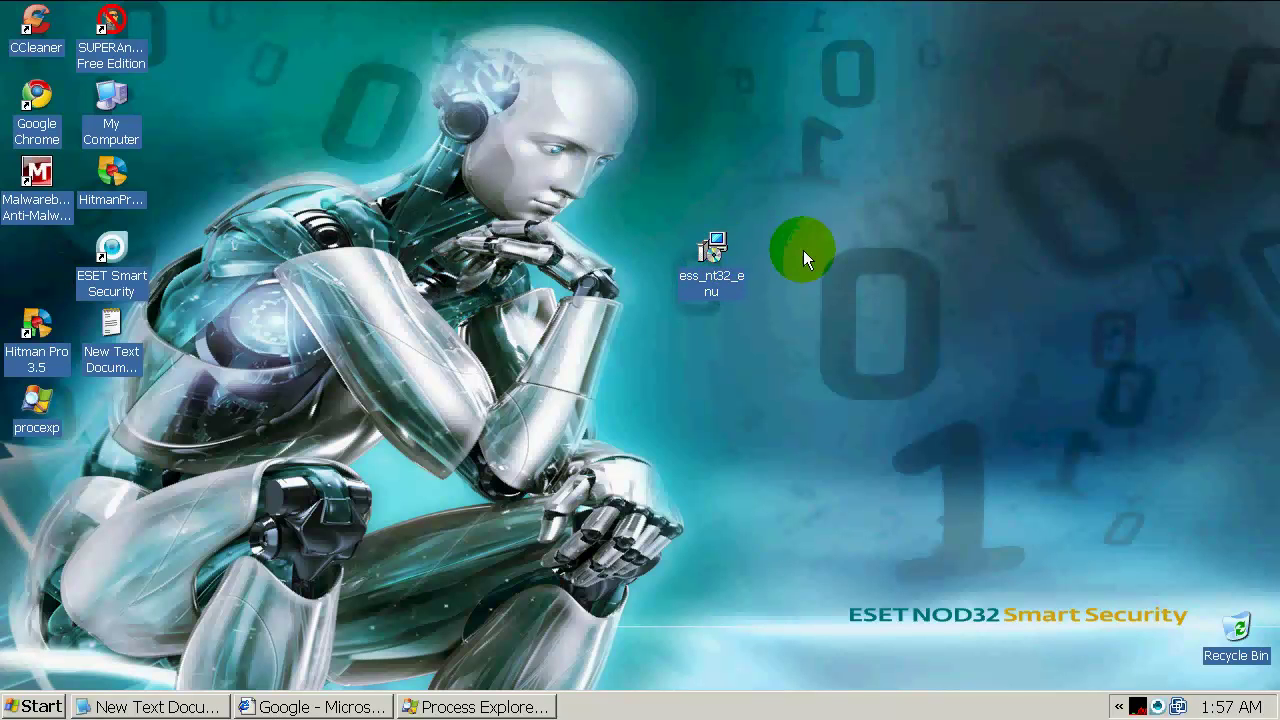
pyautogui.moveTo(717, 258)
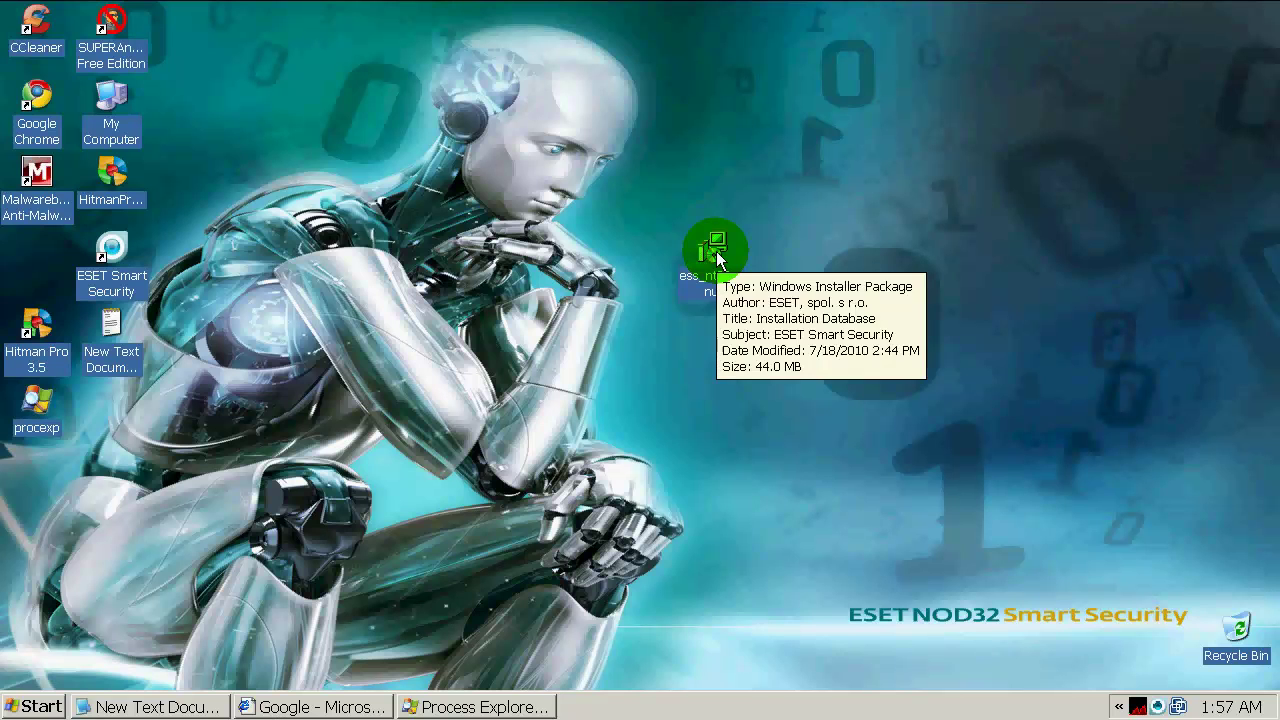
pyautogui.moveTo(717, 258); pyautogui.dragTo(36, 262)
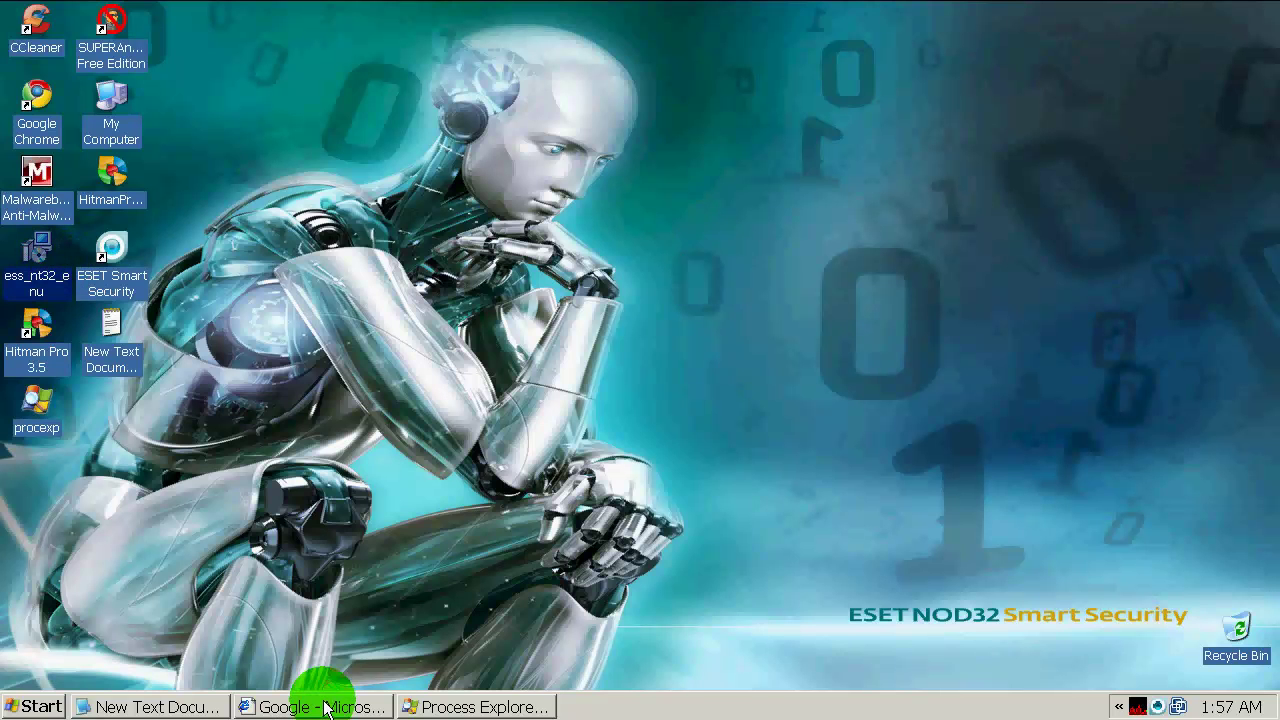
# Step: In Process Explorer, inspect the spoolsv.exe and ESET Service ekrn.exe process rows
pyautogui.click(478, 707)
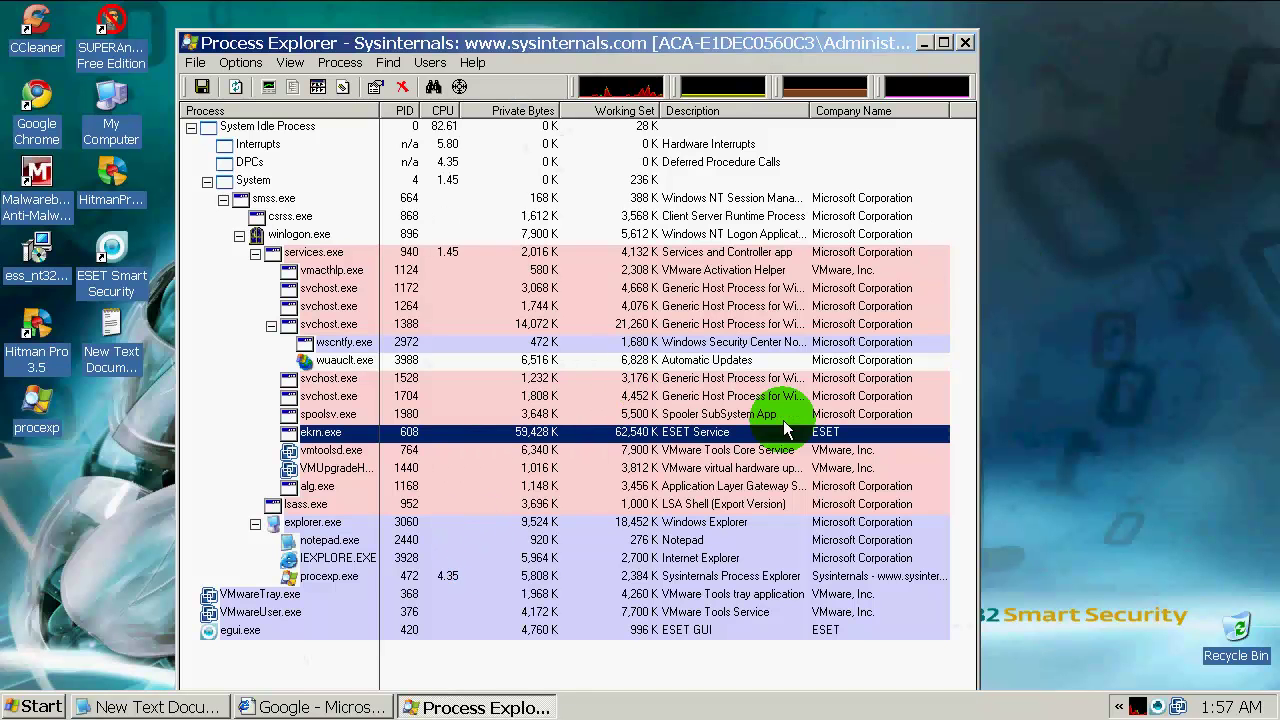
pyautogui.click(676, 413)
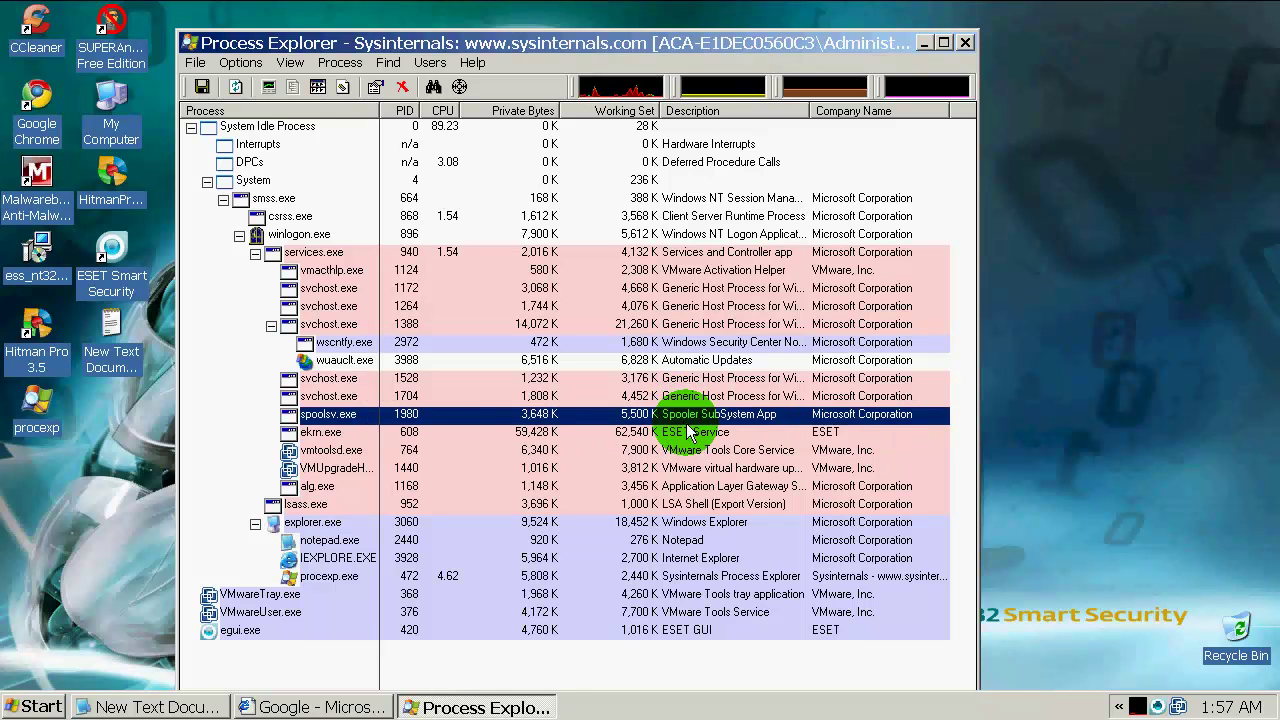
pyautogui.click(687, 431)
pyautogui.click(690, 448)
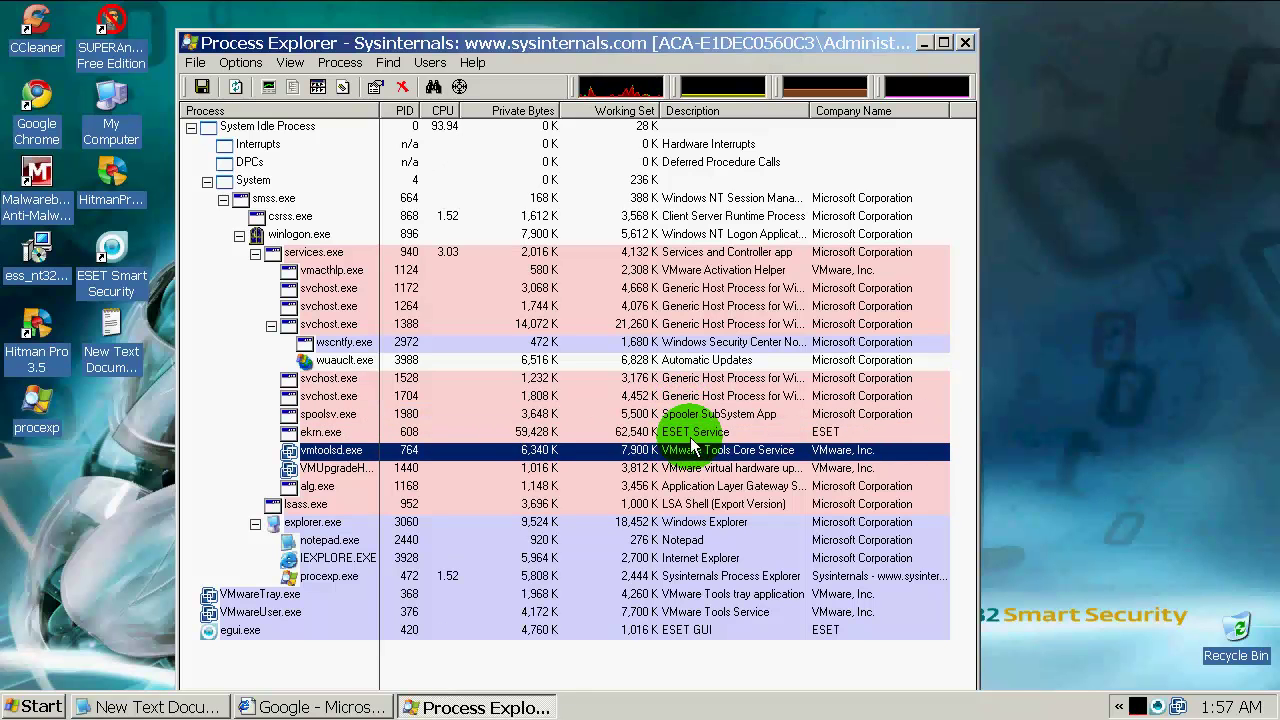
pyautogui.click(690, 436)
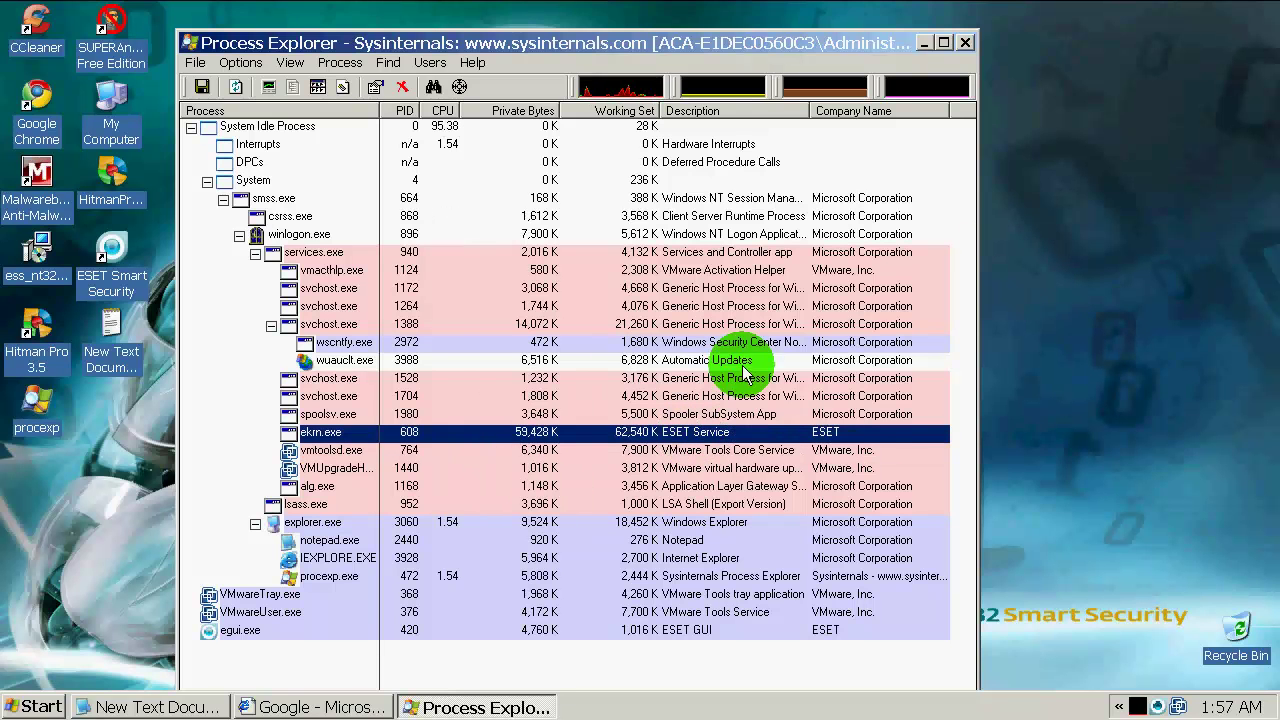
pyautogui.click(966, 44)
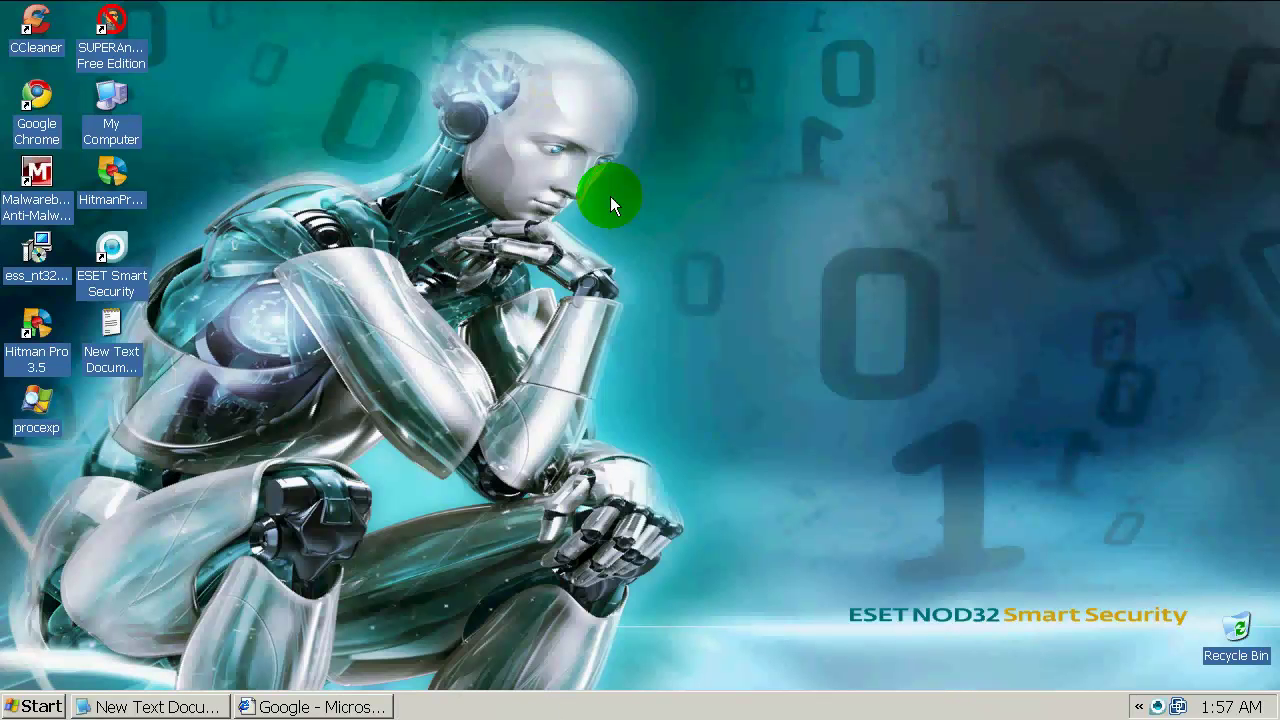
pyautogui.rightClick(392, 192)
pyautogui.click(430, 229)
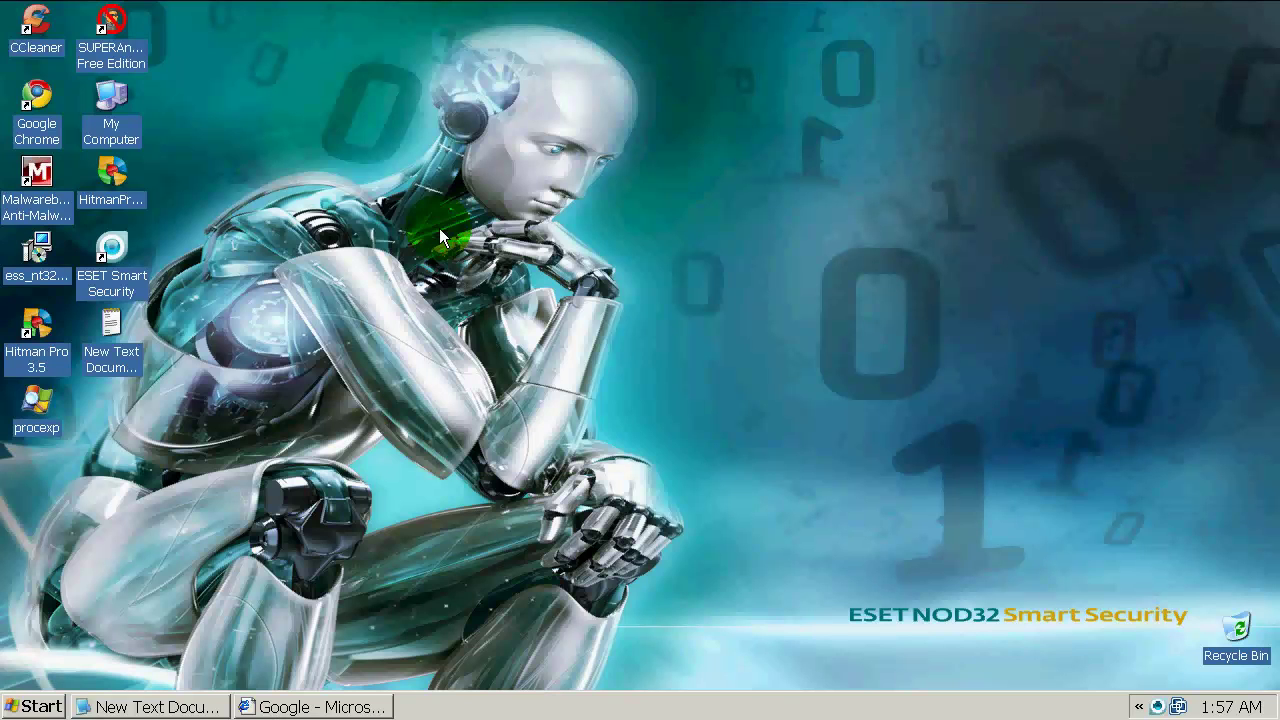
pyautogui.click(1157, 707)
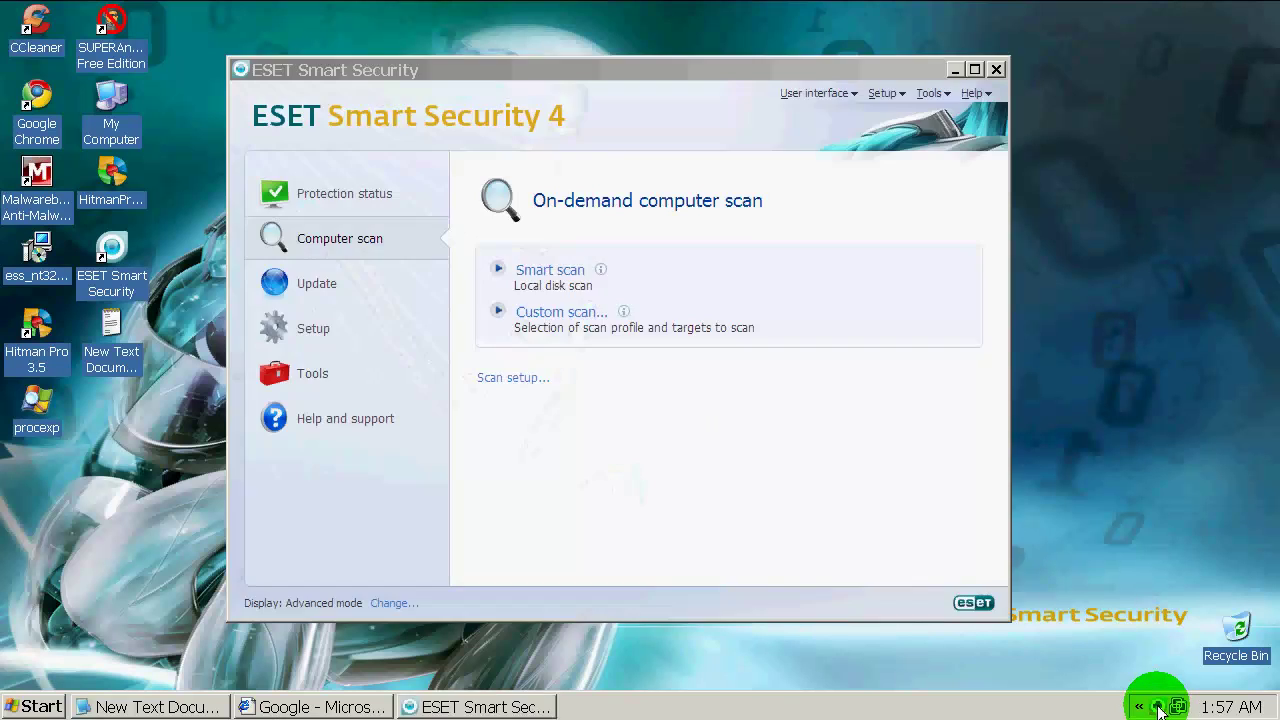
pyautogui.click(340, 197)
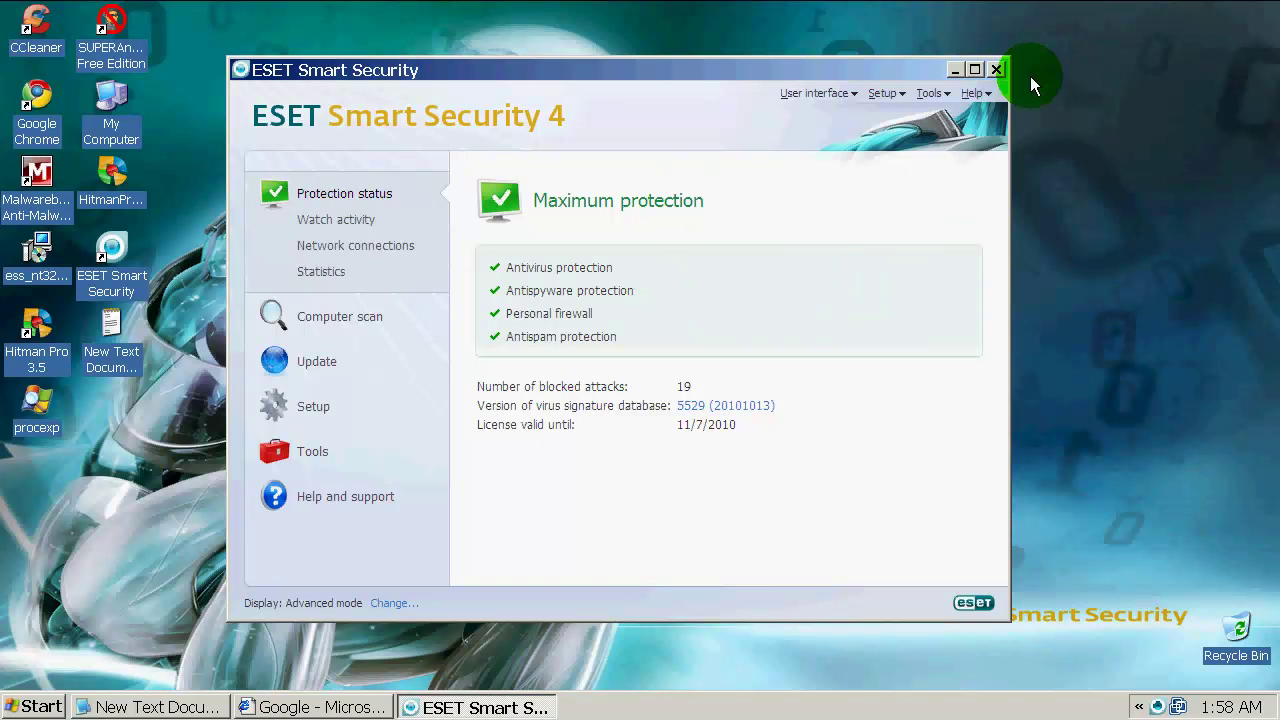
pyautogui.click(996, 69)
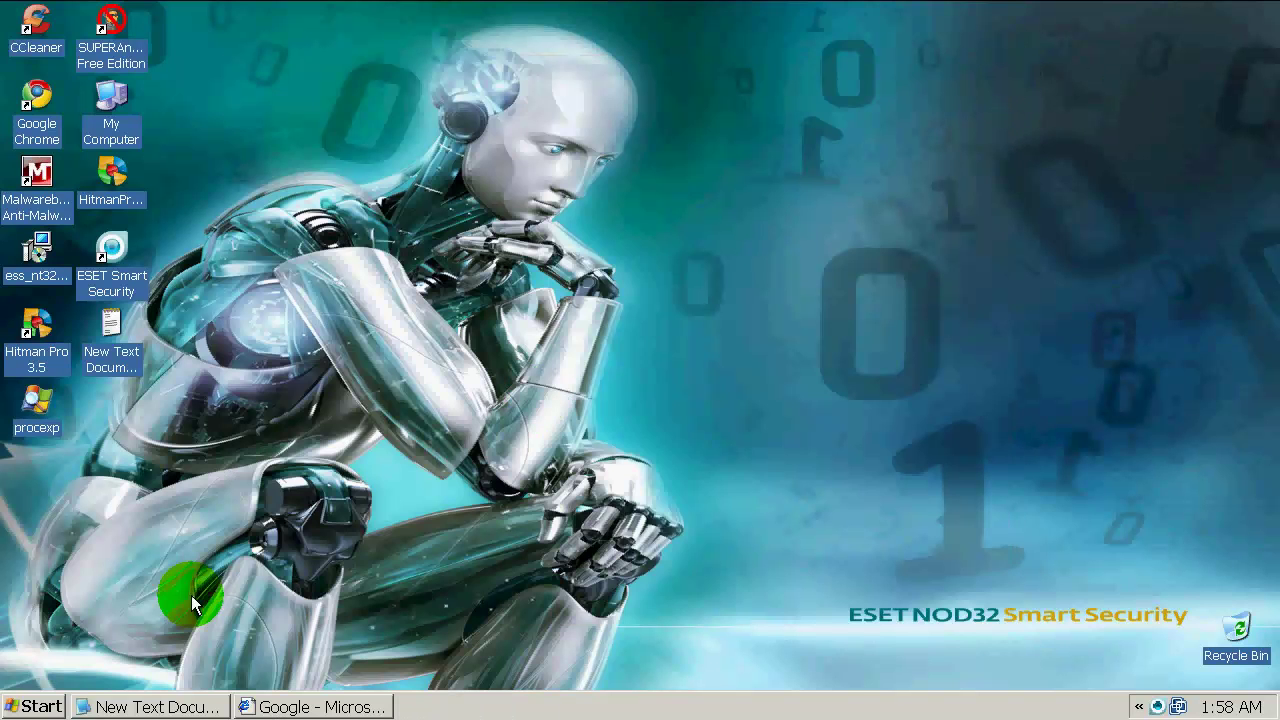
# Step: Restore the Notepad malware URL list and select all of its text
pyautogui.click(152, 708)
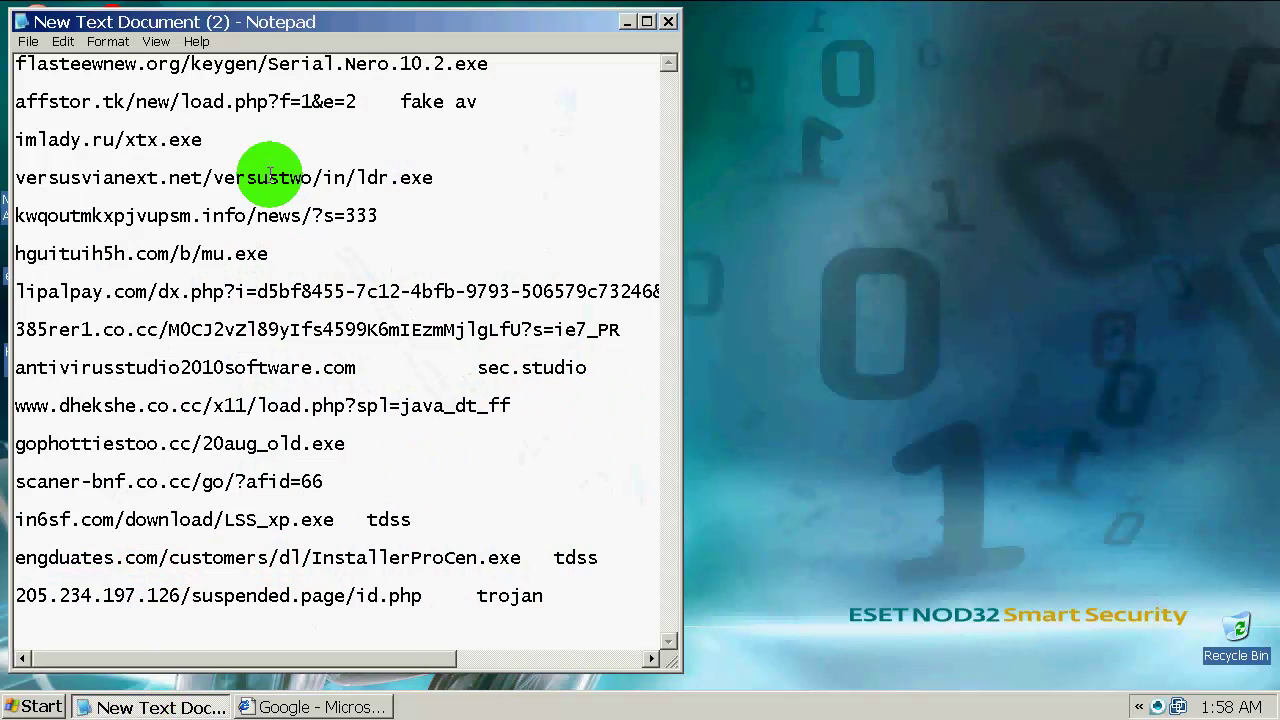
pyautogui.moveTo(571, 607); pyautogui.dragTo(37, 63)
pyautogui.click(840, 290)
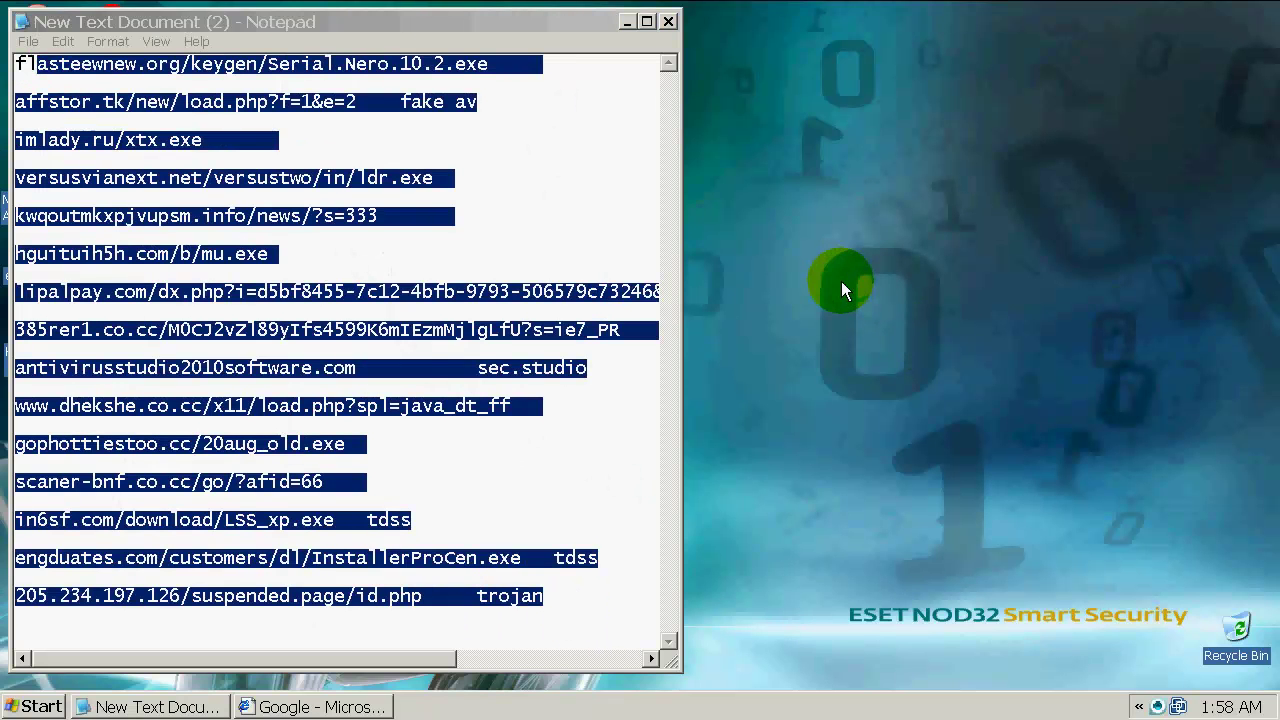
# Step: Select the first URL, flasteewnew.org/keygen/Serial.Nero.10.2.exe, in the Notepad list
pyautogui.click(594, 182)
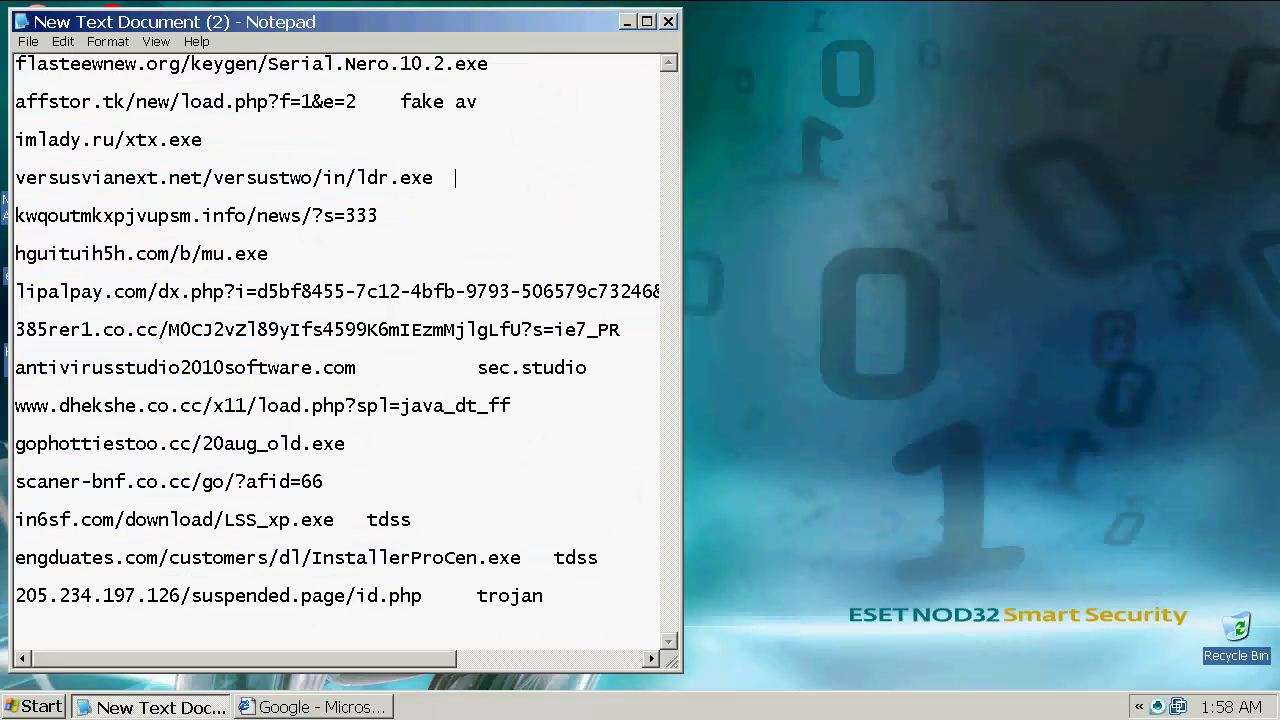
pyautogui.click(358, 707)
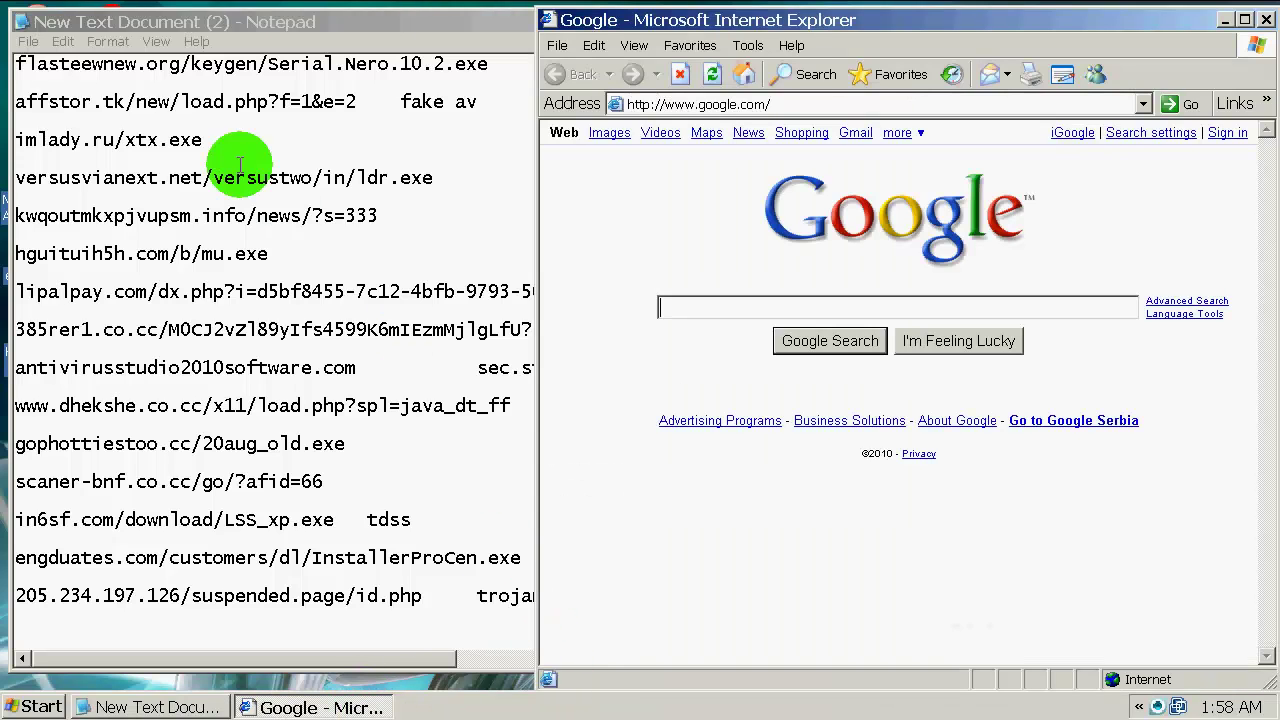
pyautogui.doubleClick(200, 63)
pyautogui.click(634, 126)
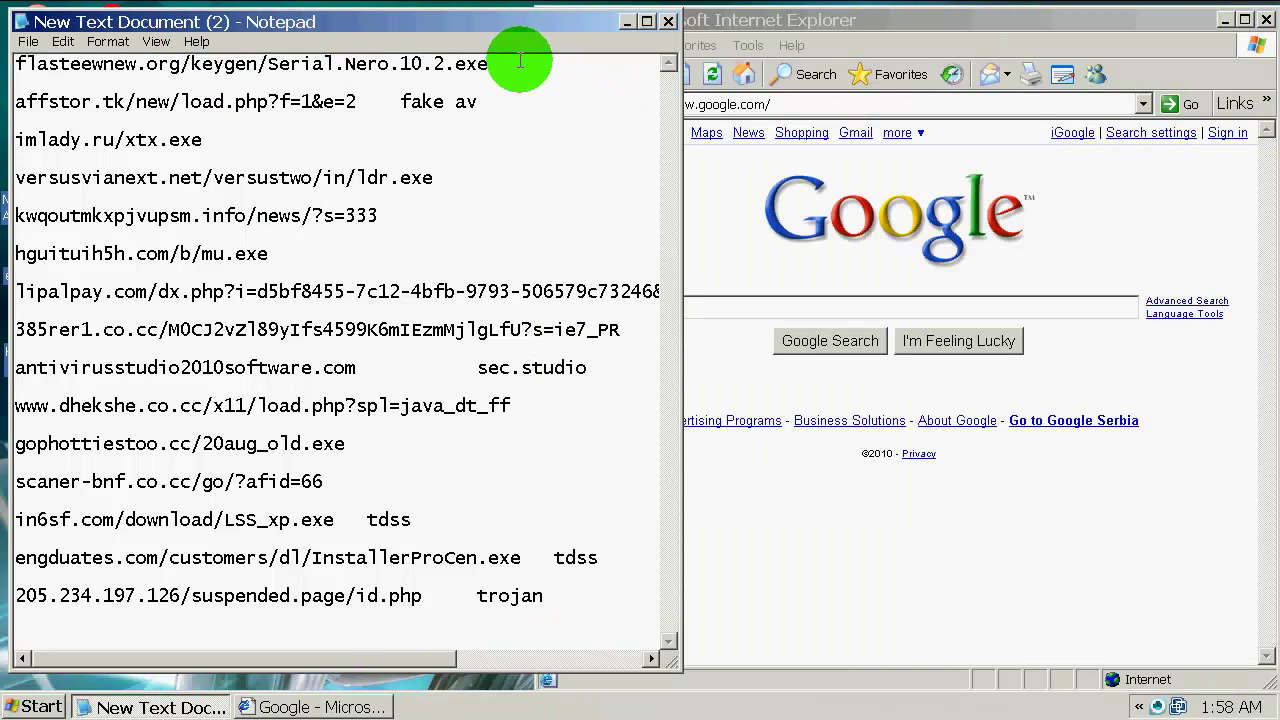
pyautogui.moveTo(505, 63); pyautogui.dragTo(14, 64)
pyautogui.hotkey('ctrl', 'c')
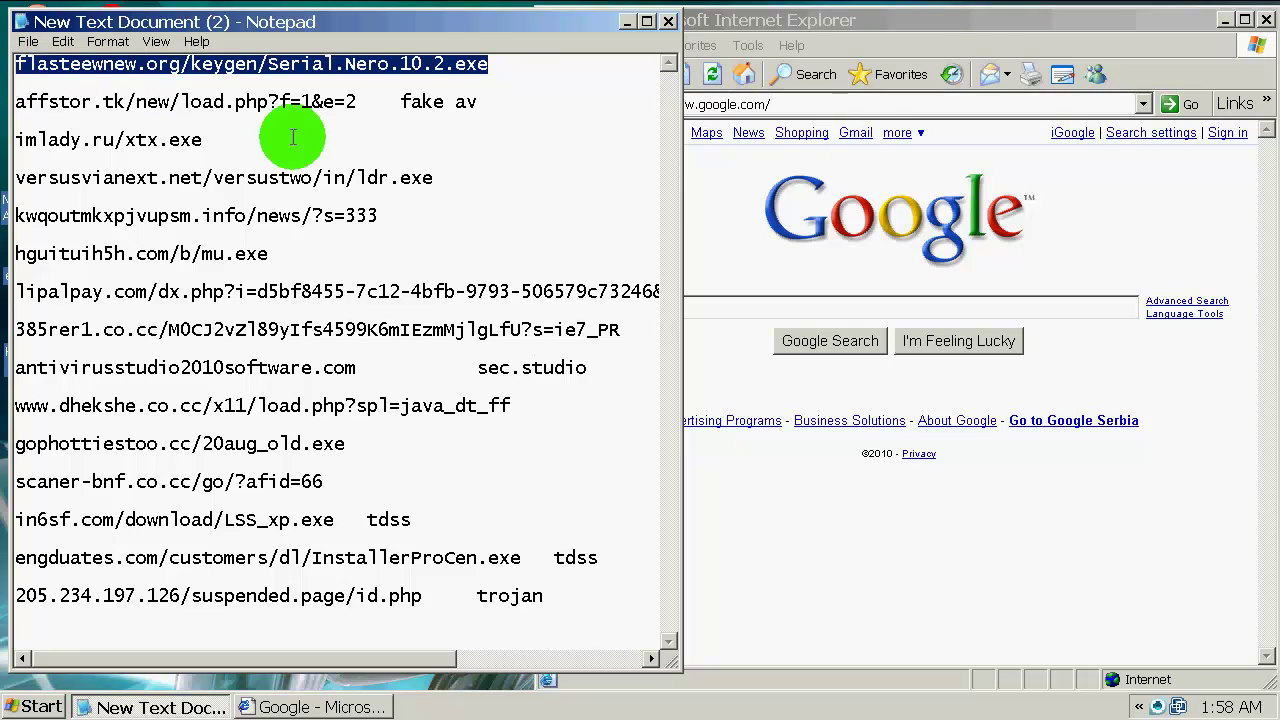
# Step: Load the URL in Internet Explorer, run Serial.Nero.10.2.exe, and dismiss the error and ESET alert
pyautogui.click(841, 108)
pyautogui.hotkey('ctrl', 'v')
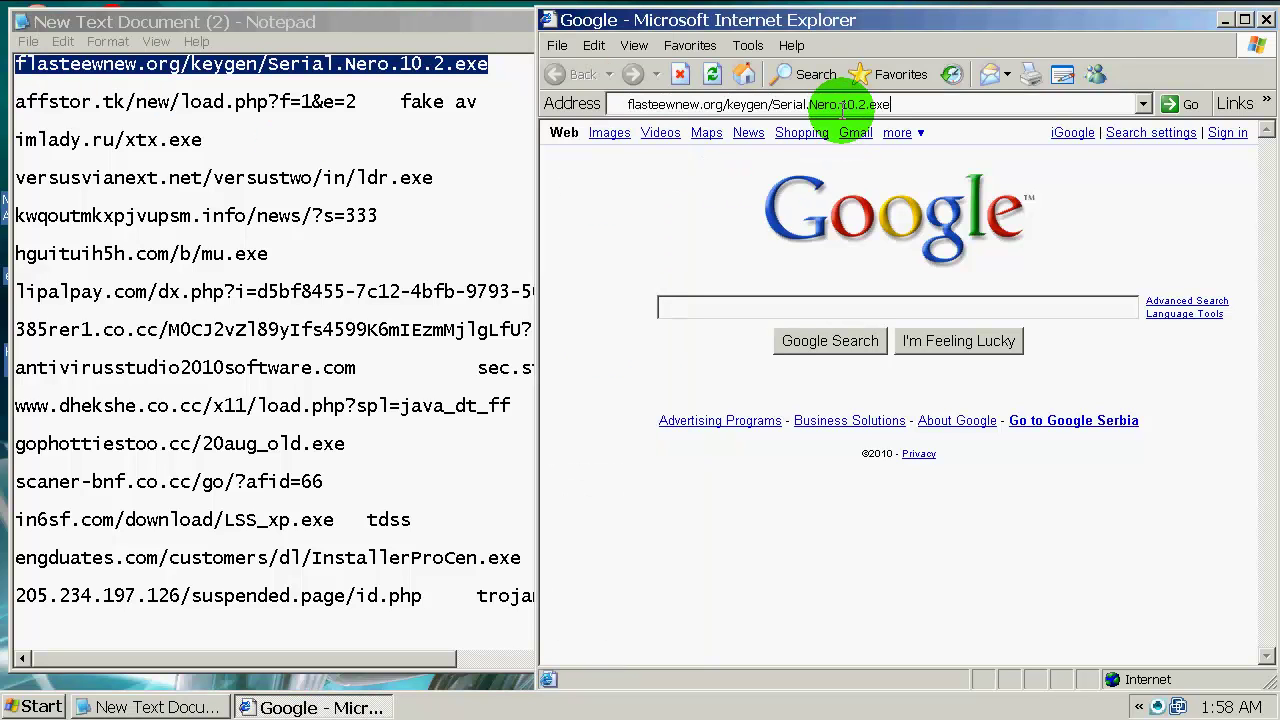
pyautogui.press('Return')
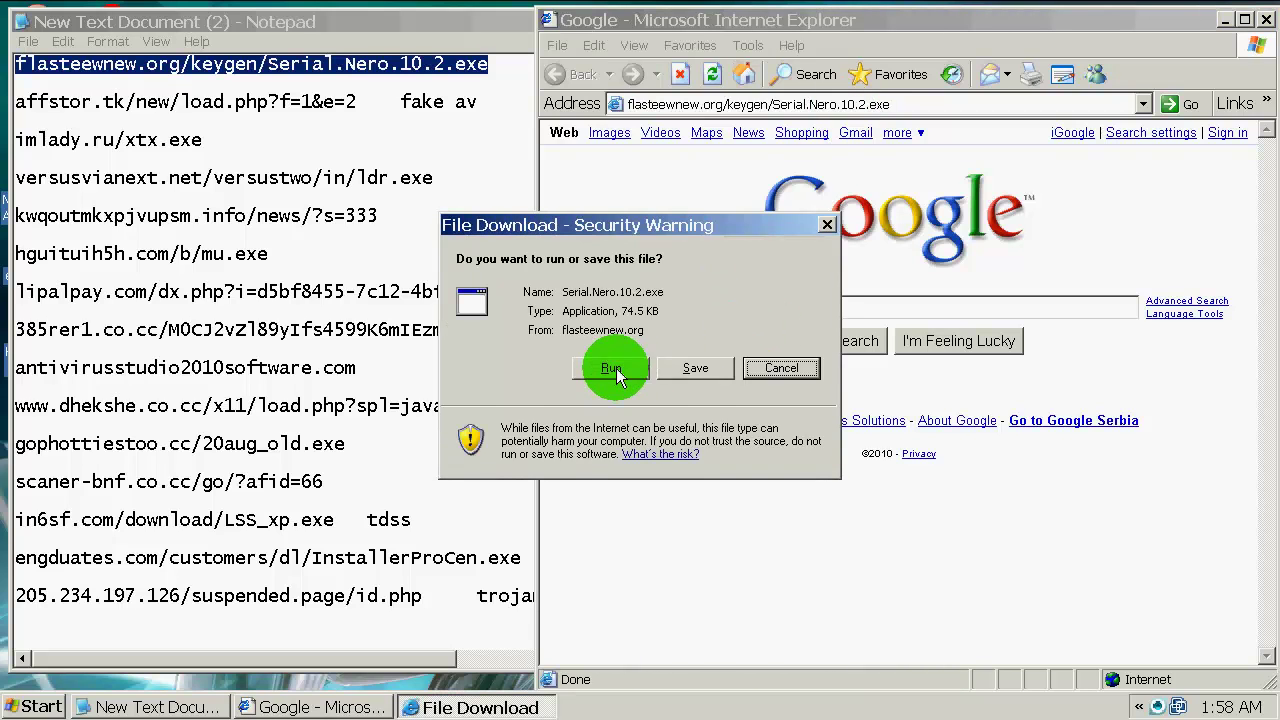
pyautogui.click(615, 368)
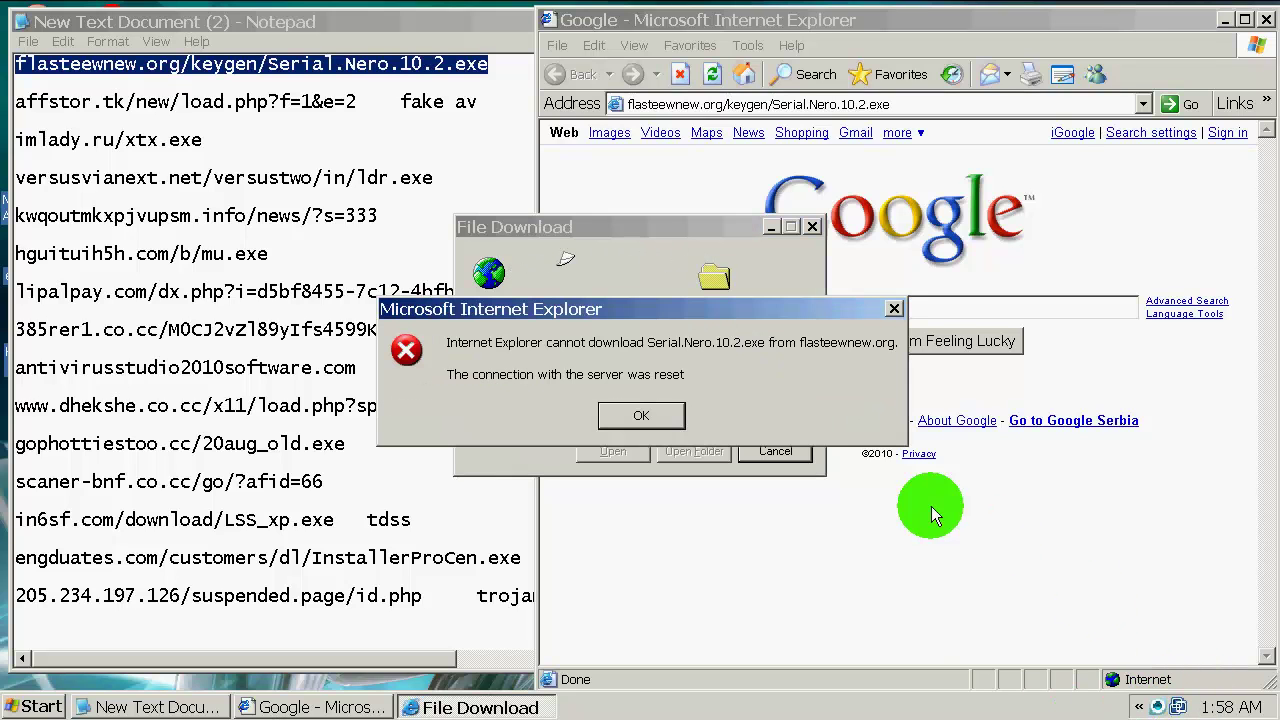
pyautogui.click(645, 420)
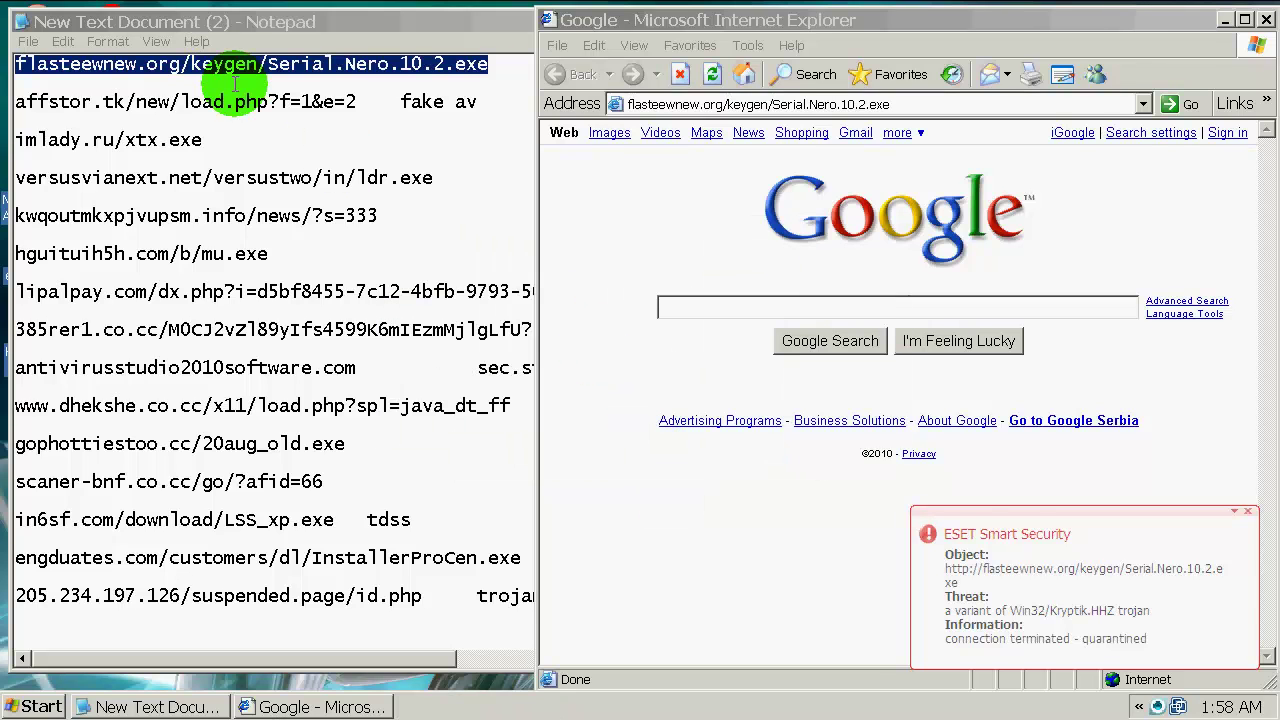
pyautogui.click(1249, 518)
# Step: Load the second URL, affstor.tk/new/load.php?f=1&e=2, in Internet Explorer
pyautogui.moveTo(356, 101); pyautogui.dragTo(5, 101)
pyautogui.hotkey('ctrl', 'c')
pyautogui.click(866, 104)
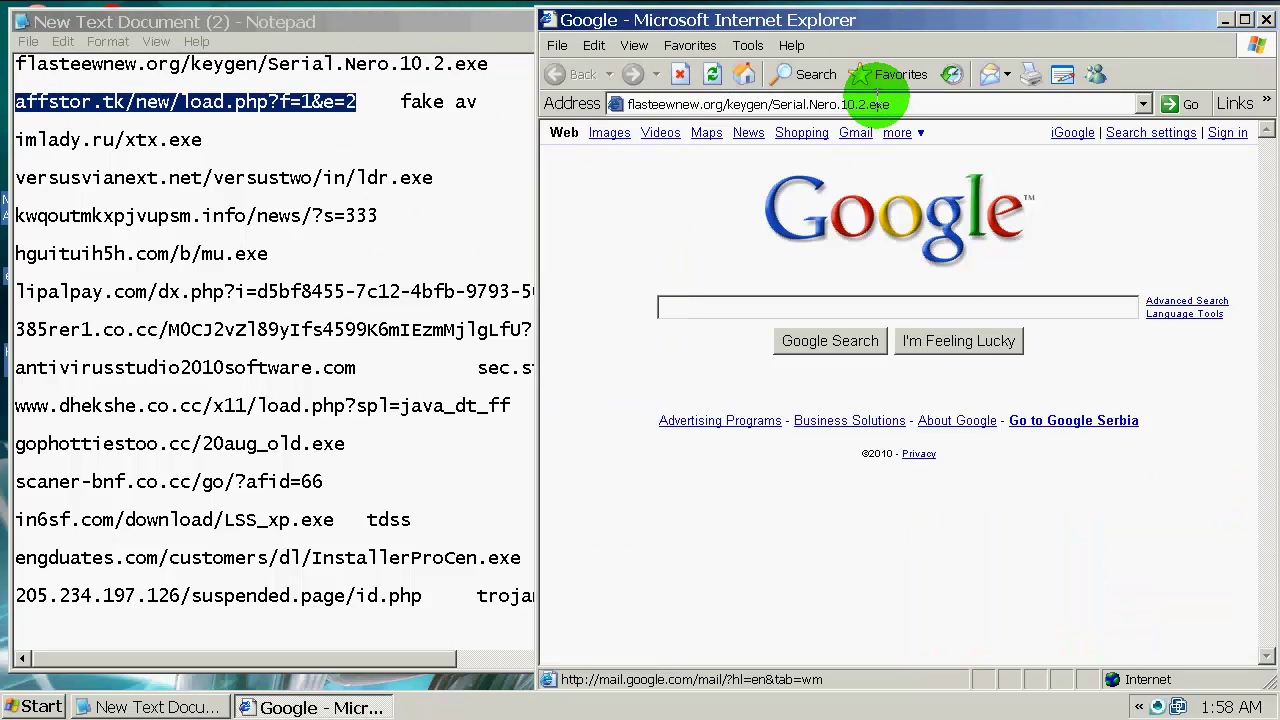
pyautogui.hotkey('ctrl', 'v')
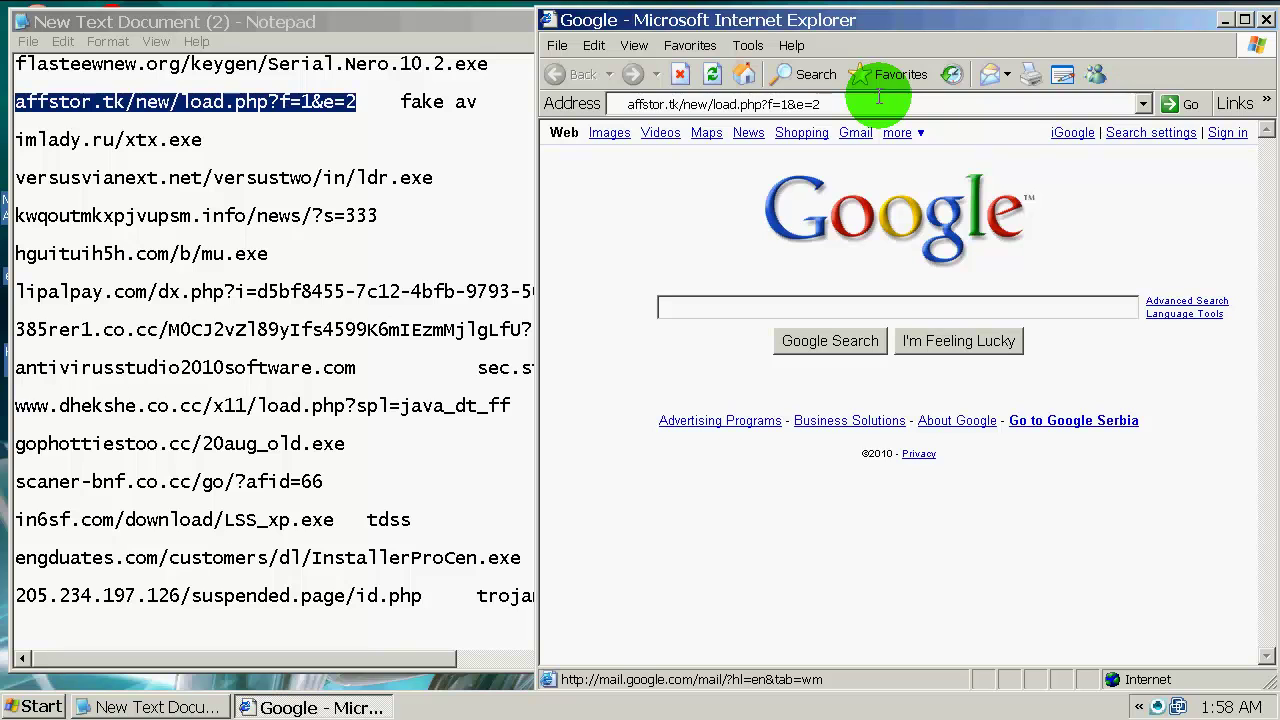
pyautogui.press('Return')
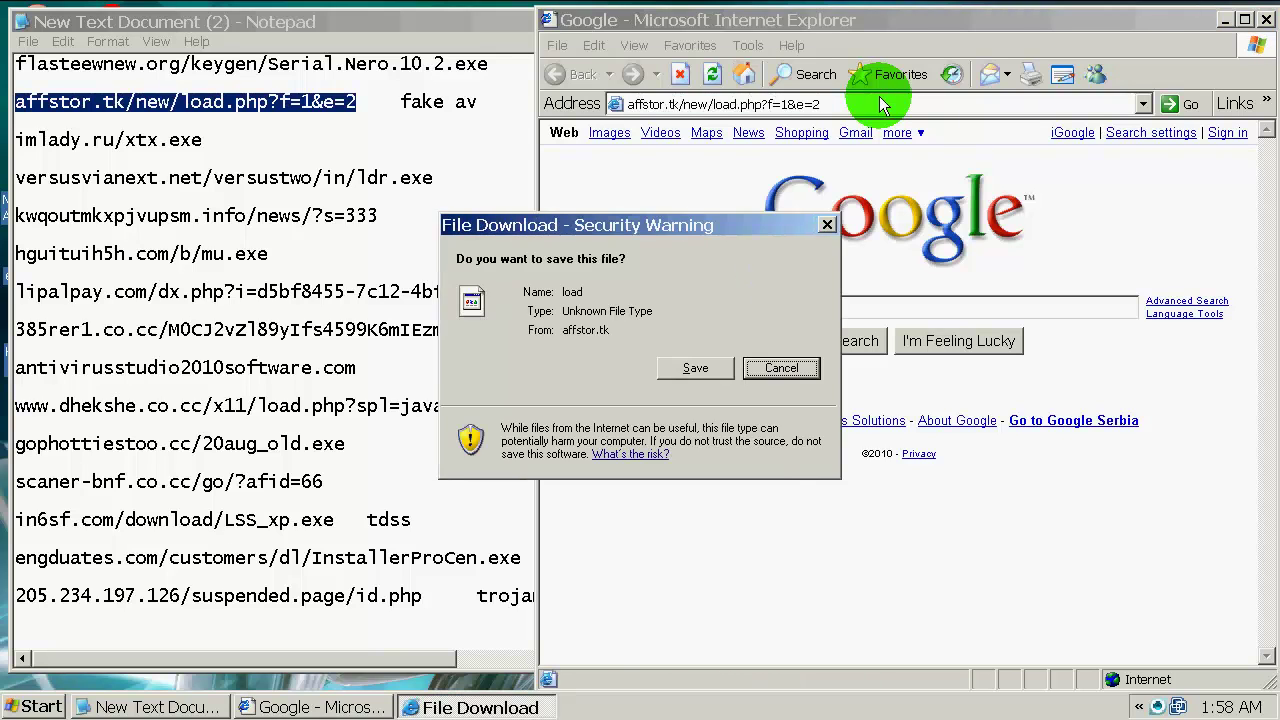
# Step: Save the download as load.exe, clear the blocked-download alerts, and select the imlady.ru/xtx.exe line
pyautogui.click(698, 369)
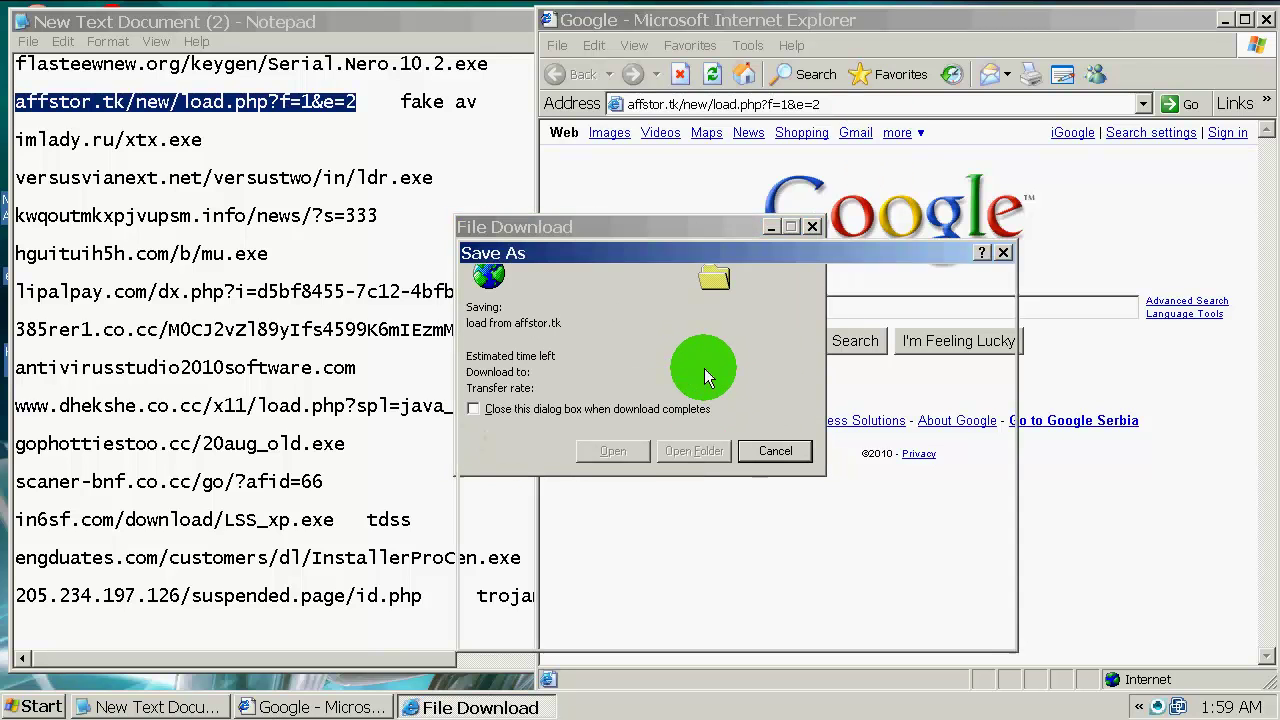
pyautogui.click(744, 600)
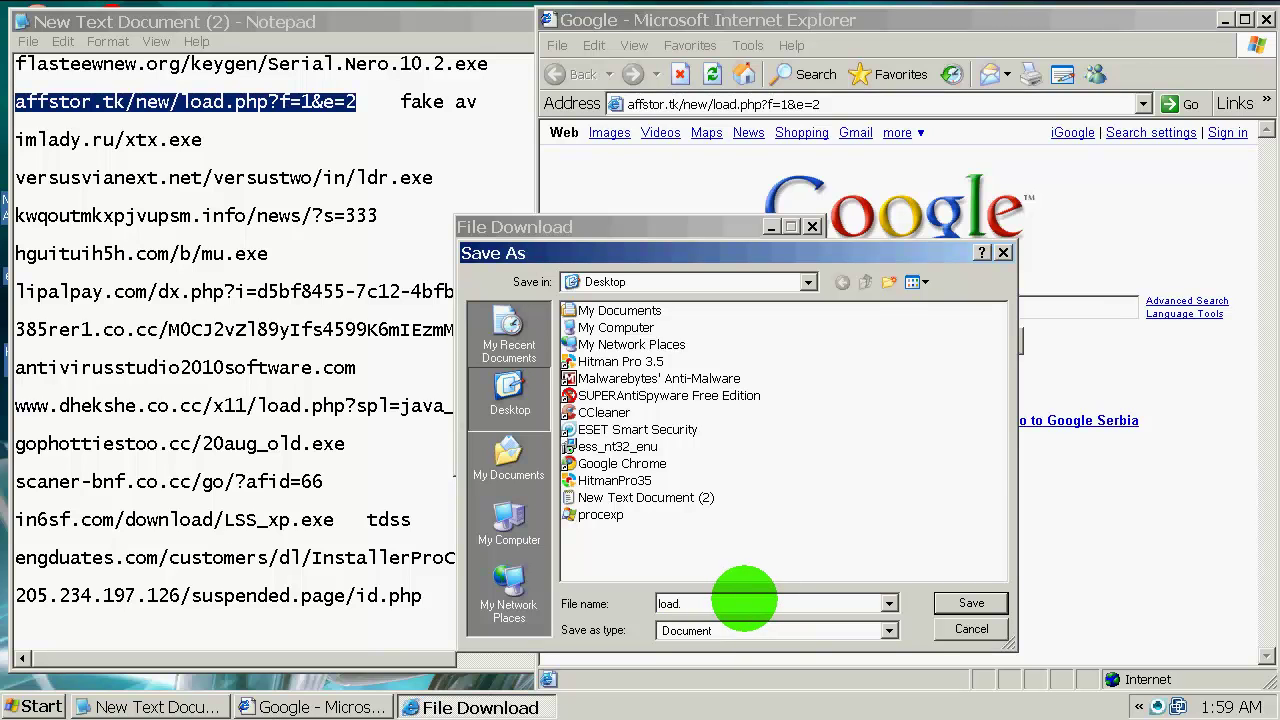
pyautogui.write('.exe')
pyautogui.press('Return')
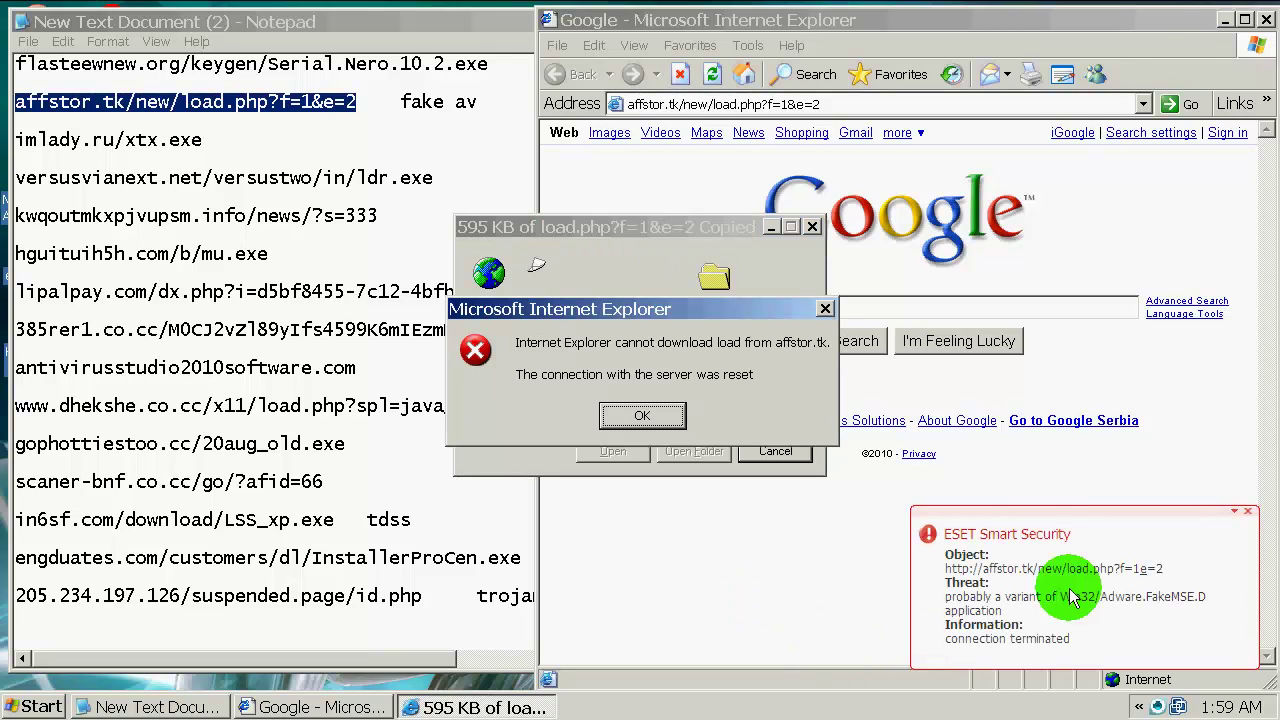
pyautogui.click(641, 416)
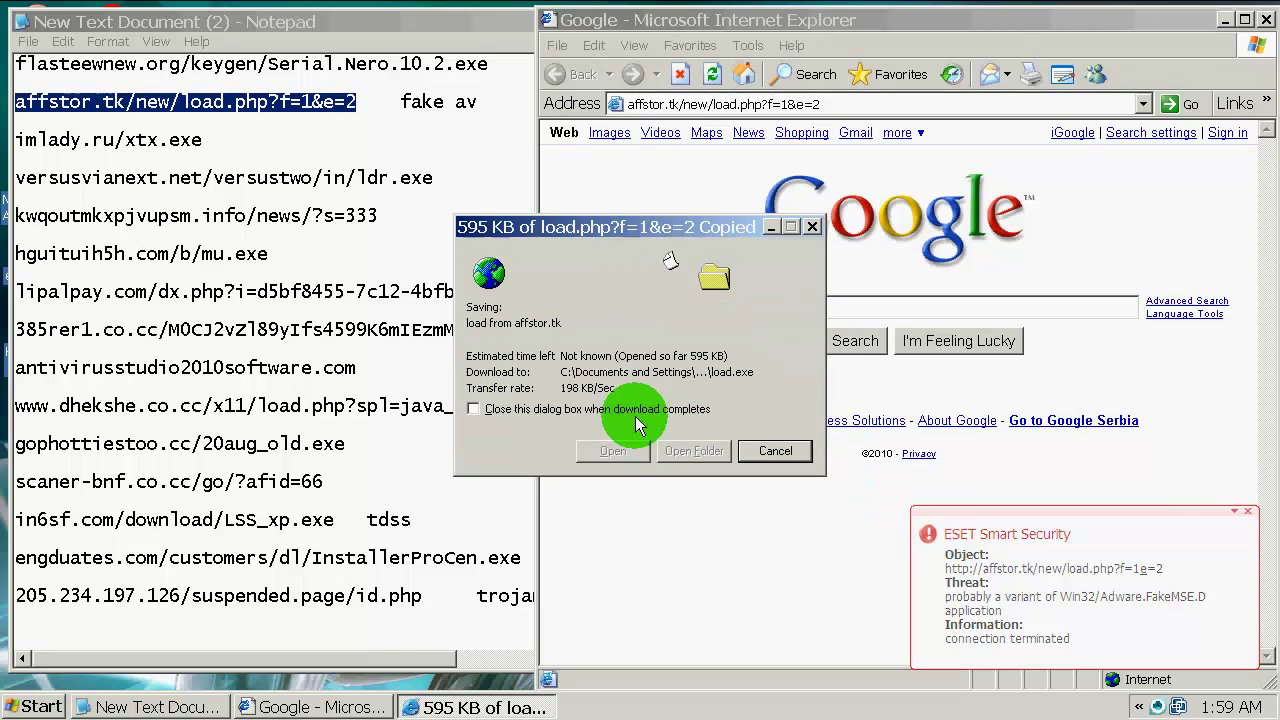
pyautogui.click(1247, 511)
pyautogui.moveTo(215, 140); pyautogui.dragTo(12, 141)
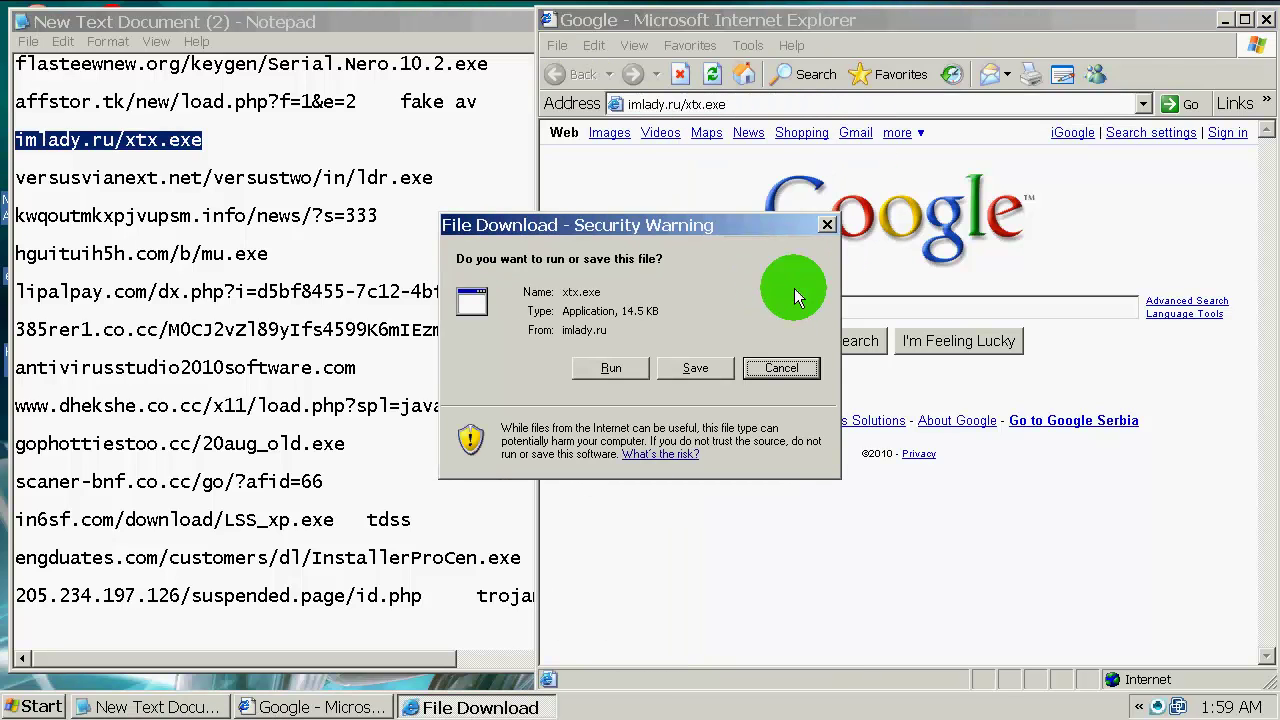
# Step: Run xtx.exe past both warnings so ESET quarantines it as Win32/Kryptik.HGL
pyautogui.click(609, 368)
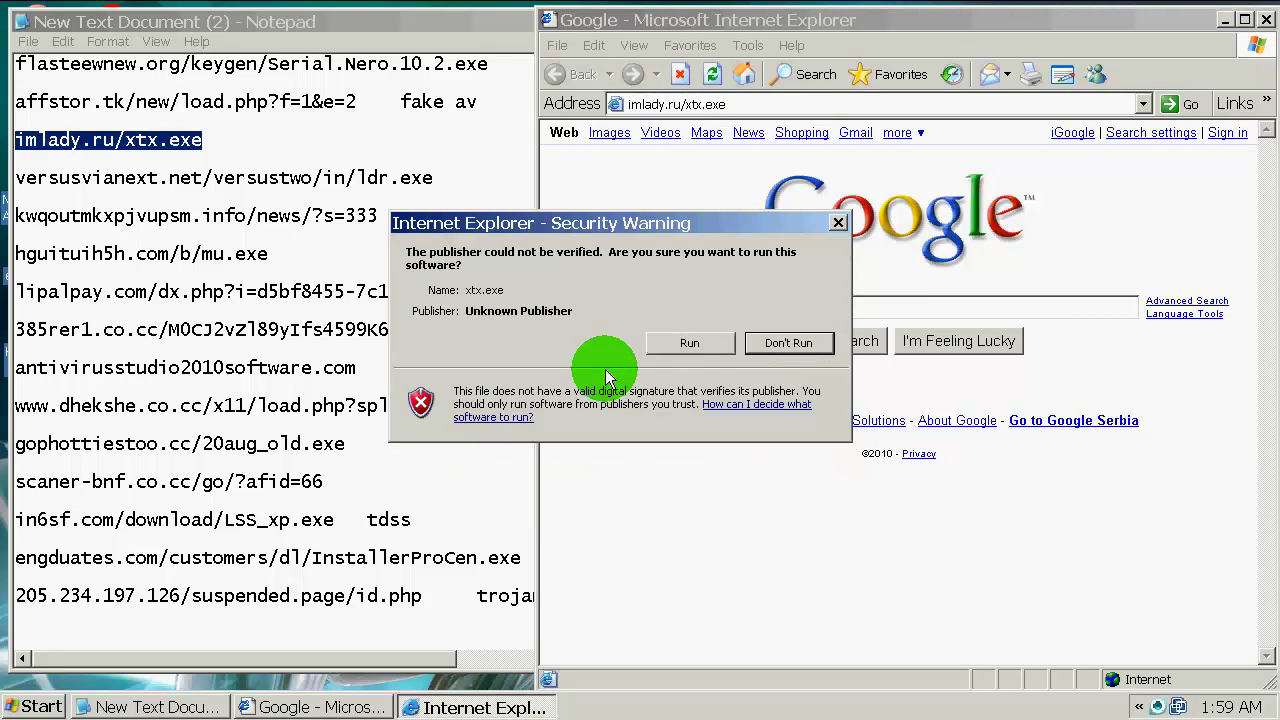
pyautogui.click(677, 347)
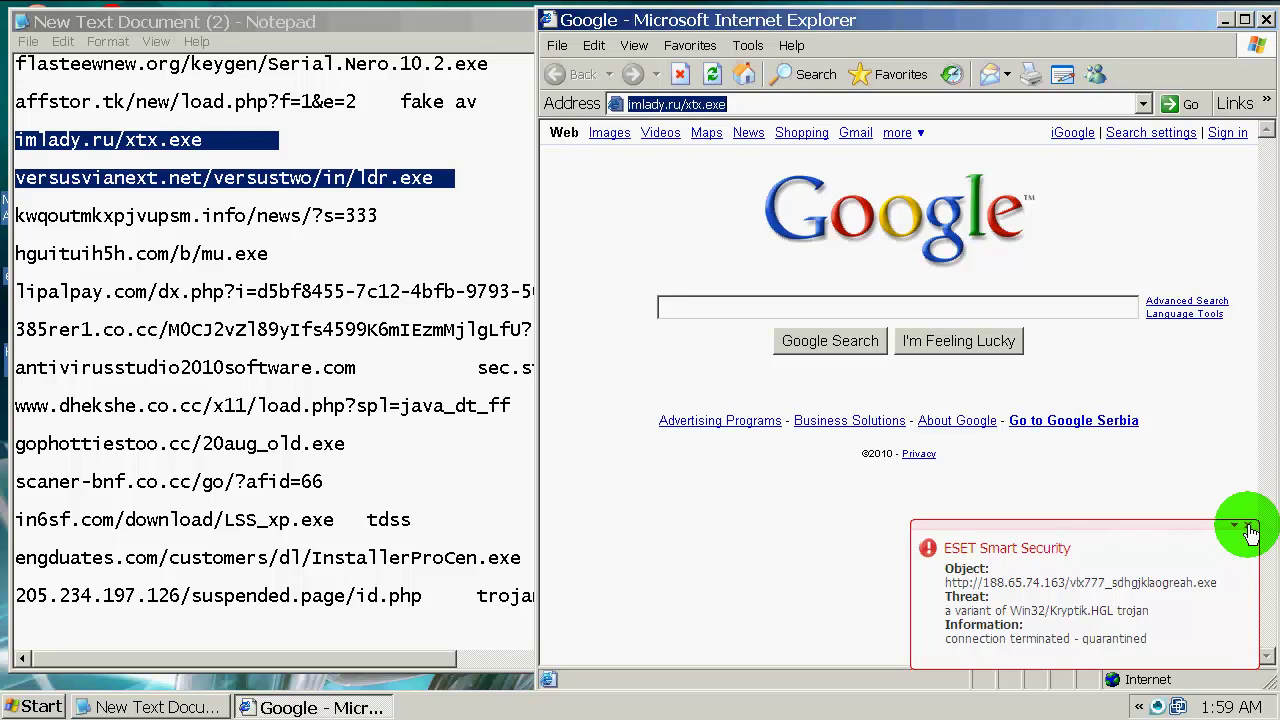
# Step: Load and run versusvianext.net/versustwo/in/ldr.exe, then dismiss the connection-reset error and ESET alert
pyautogui.click(1250, 530)
pyautogui.click(453, 187)
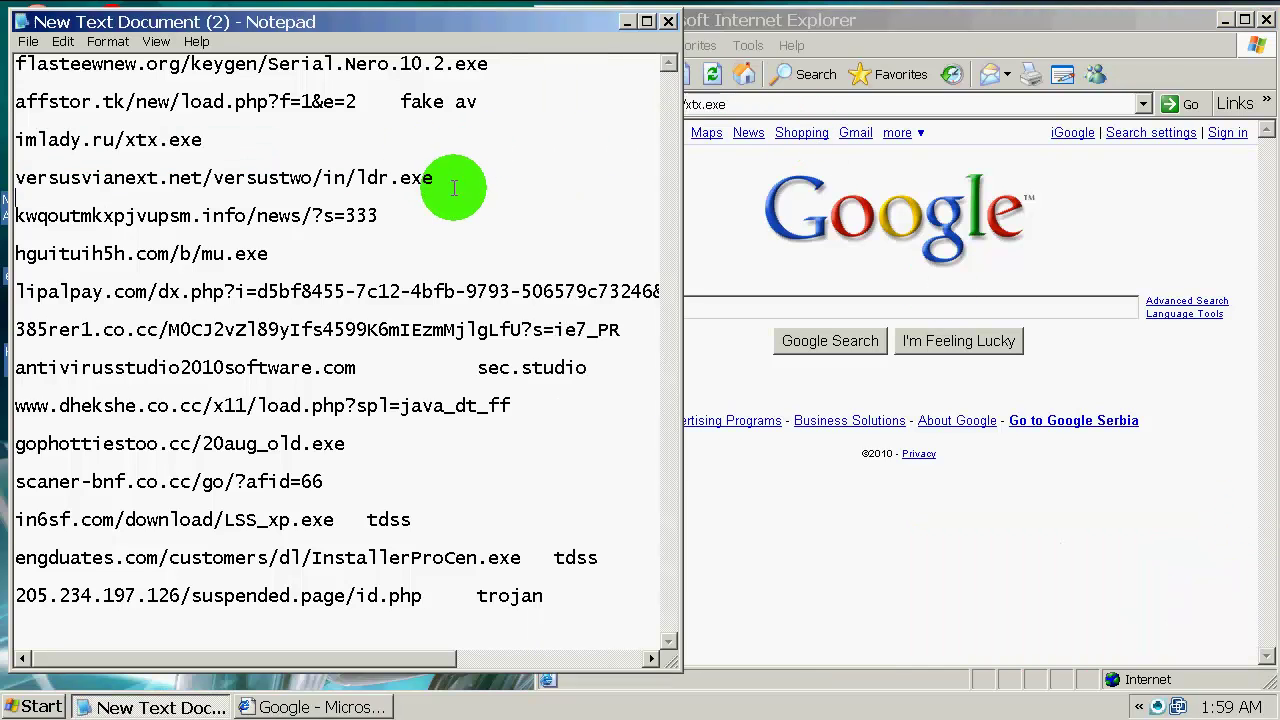
pyautogui.moveTo(457, 177); pyautogui.dragTo(40, 178)
pyautogui.hotkey('ctrl', 'c')
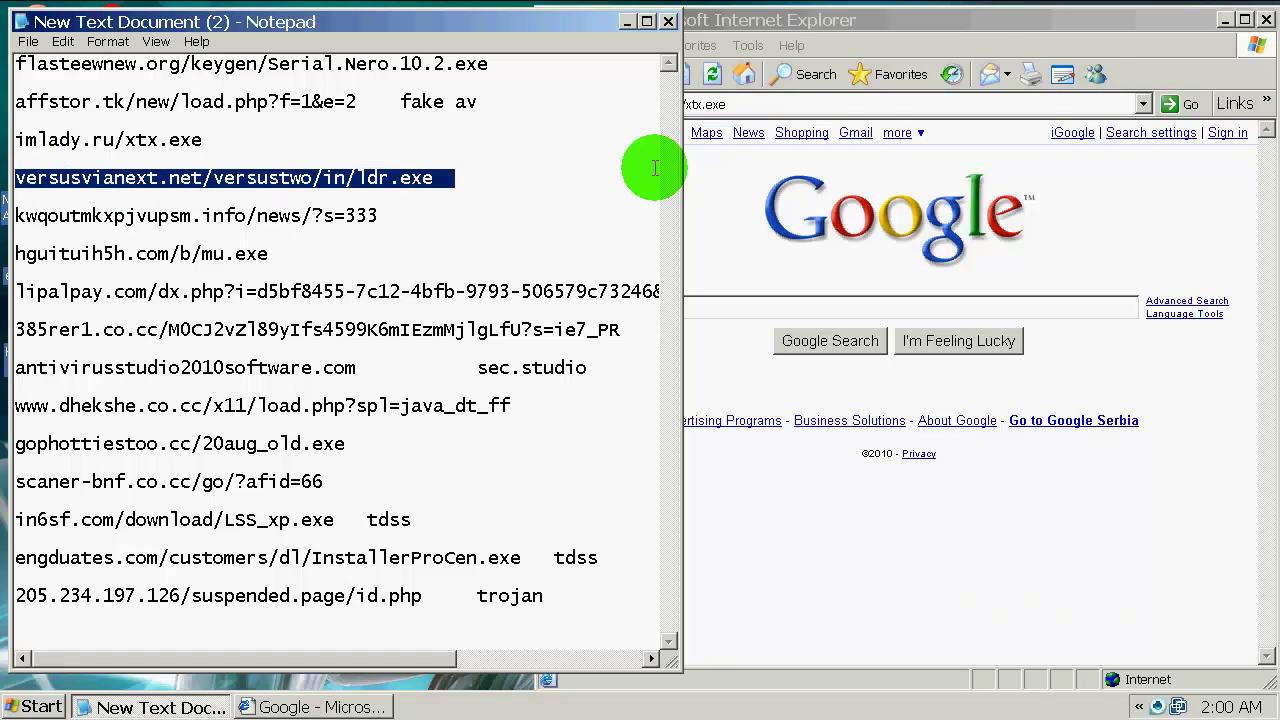
pyautogui.click(771, 99)
pyautogui.click(771, 99)
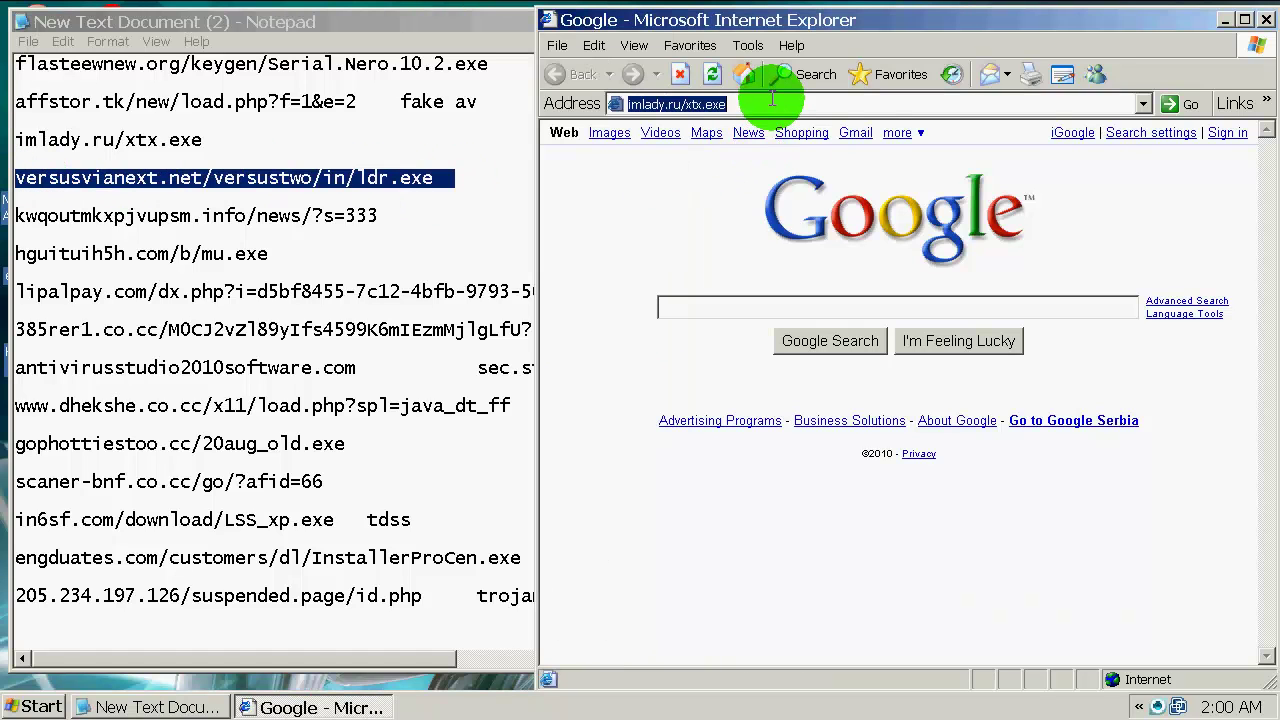
pyautogui.hotkey('ctrl', 'v')
pyautogui.press('Return')
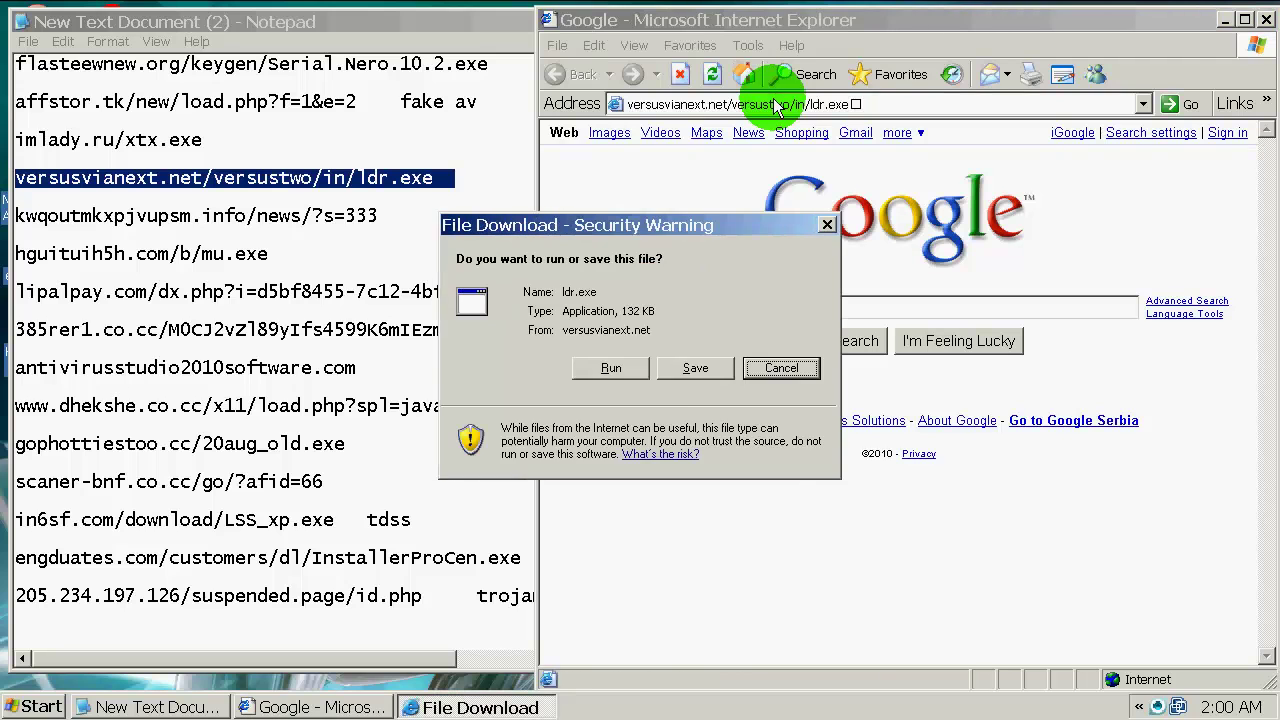
pyautogui.click(622, 385)
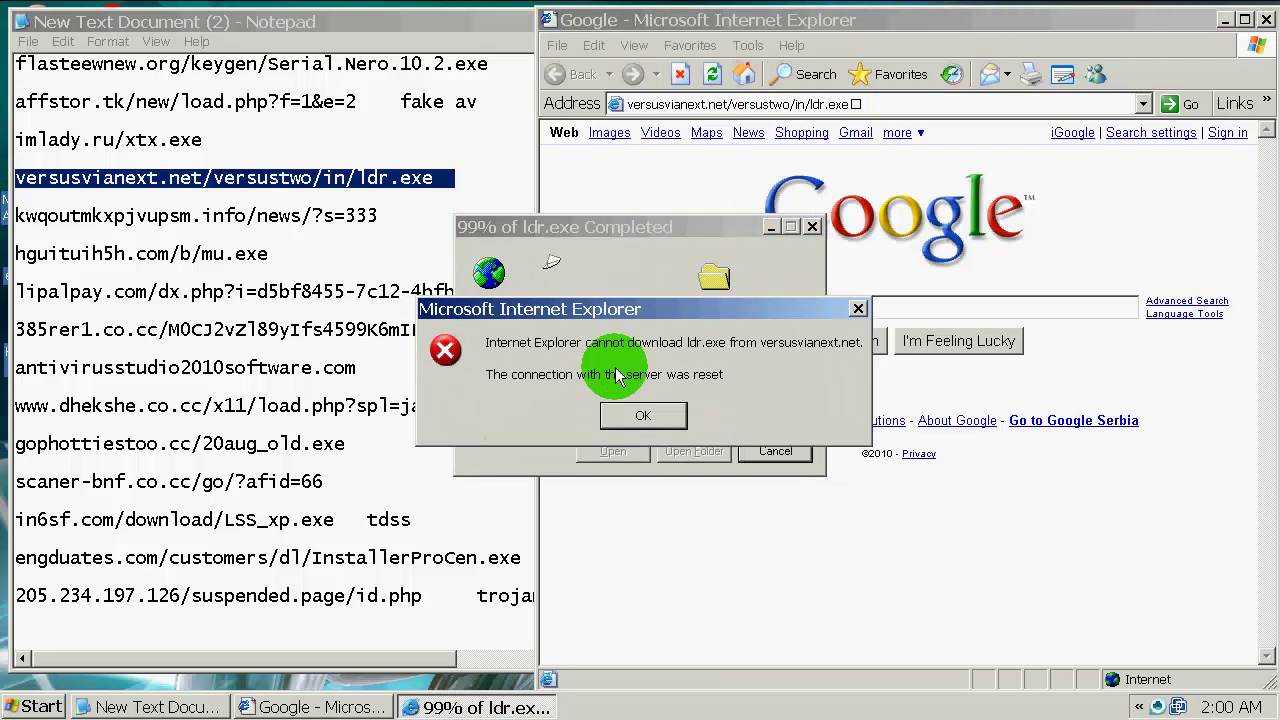
pyautogui.click(645, 416)
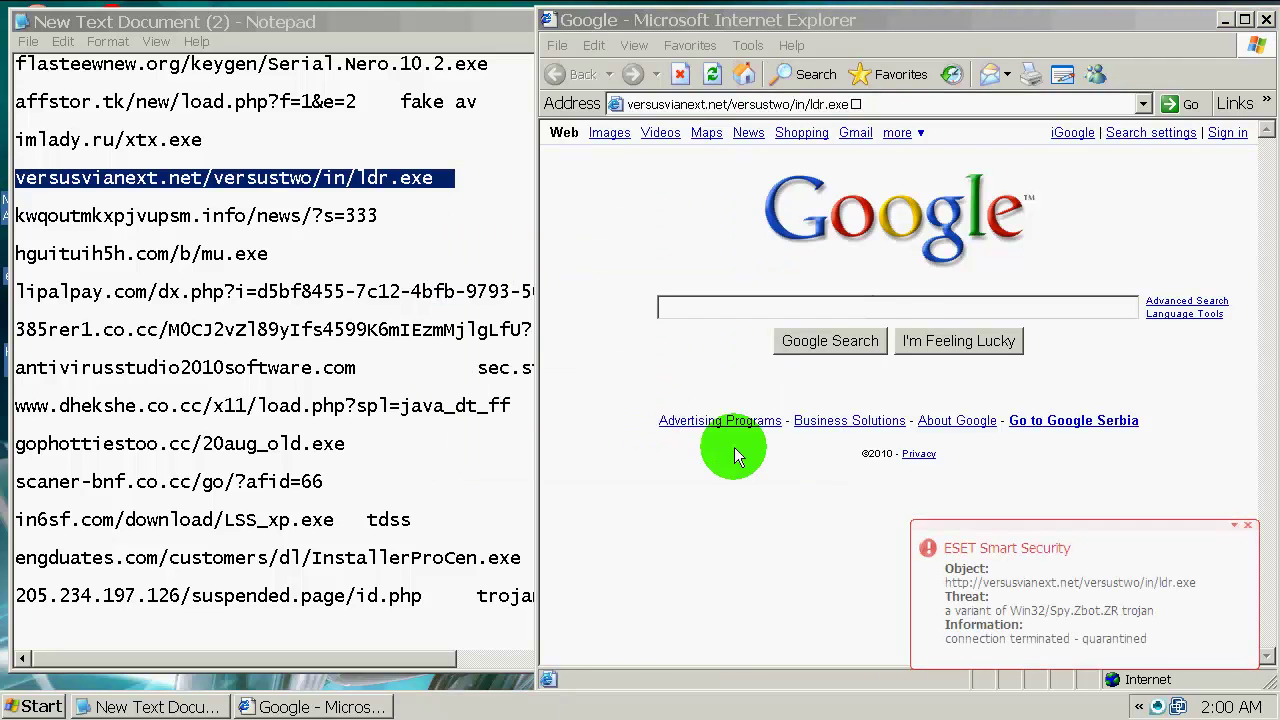
pyautogui.click(1252, 535)
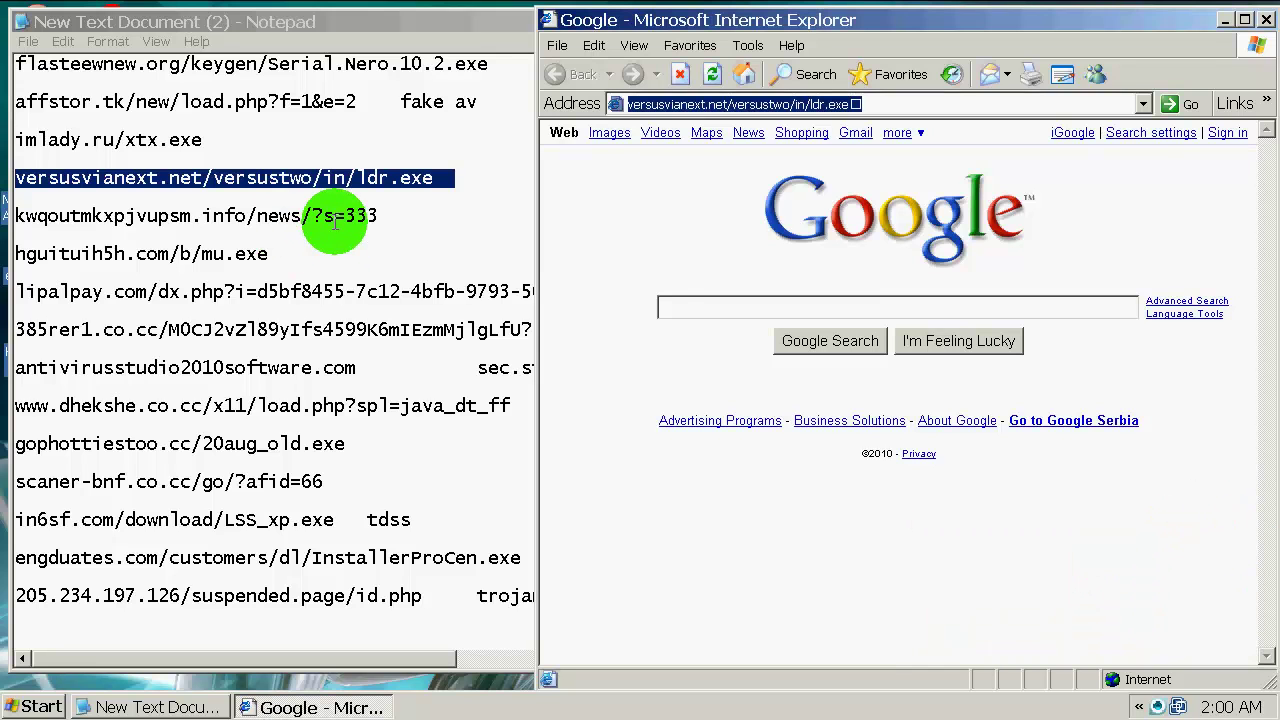
# Step: Load the kwqoutmkxpjvupsm.info/news/?s=333 URL in Internet Explorer
pyautogui.moveTo(380, 216); pyautogui.dragTo(10, 215)
pyautogui.hotkey('ctrl', 'c')
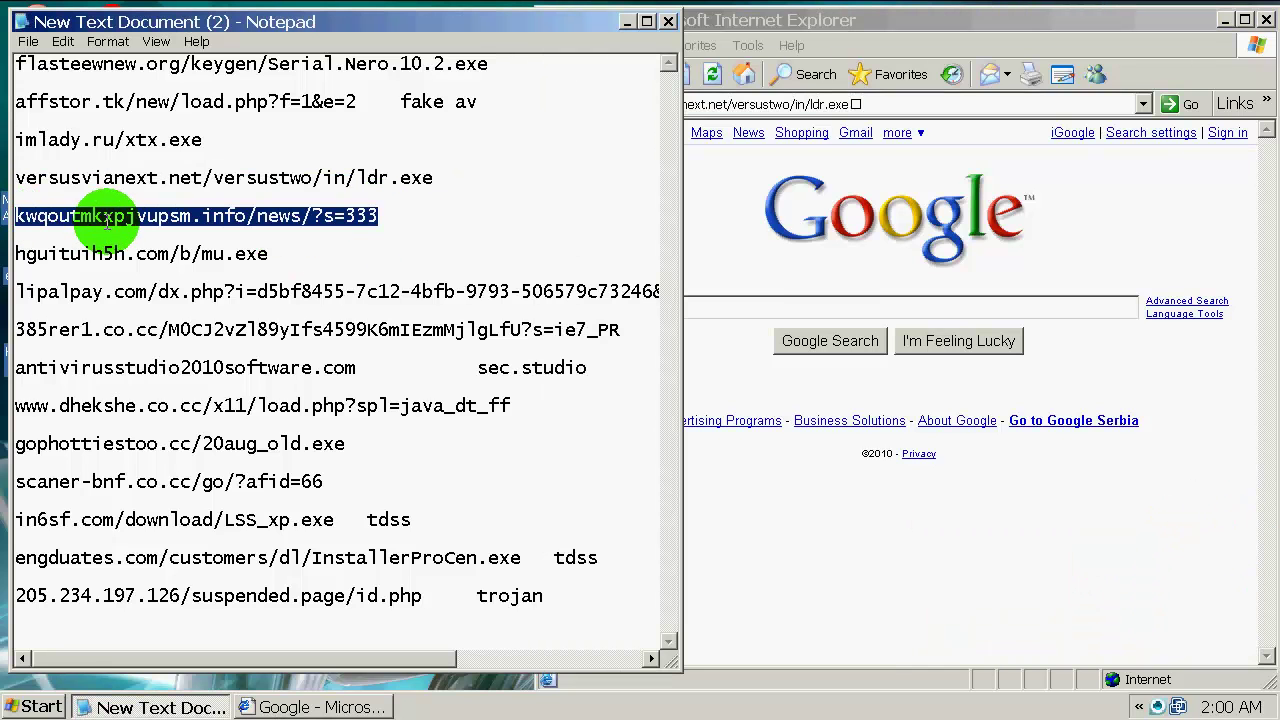
pyautogui.click(925, 117)
pyautogui.click(910, 105)
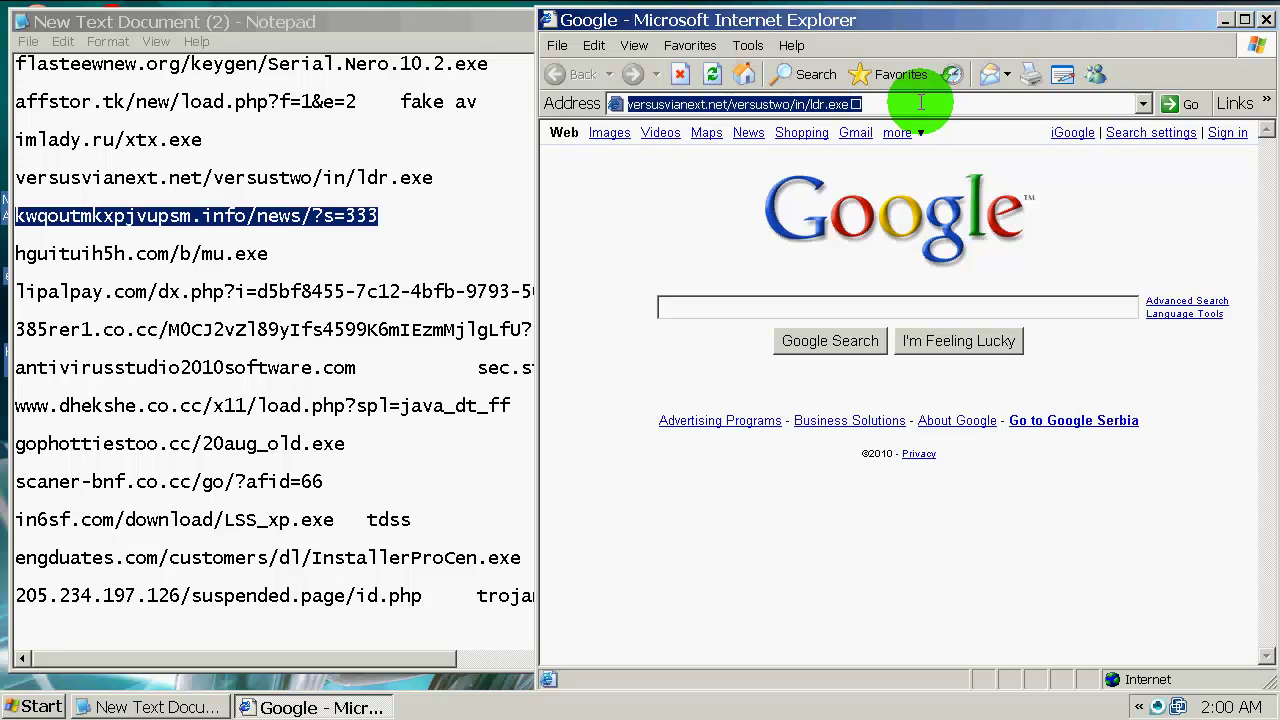
pyautogui.hotkey('ctrl', 'v')
pyautogui.press('Return')
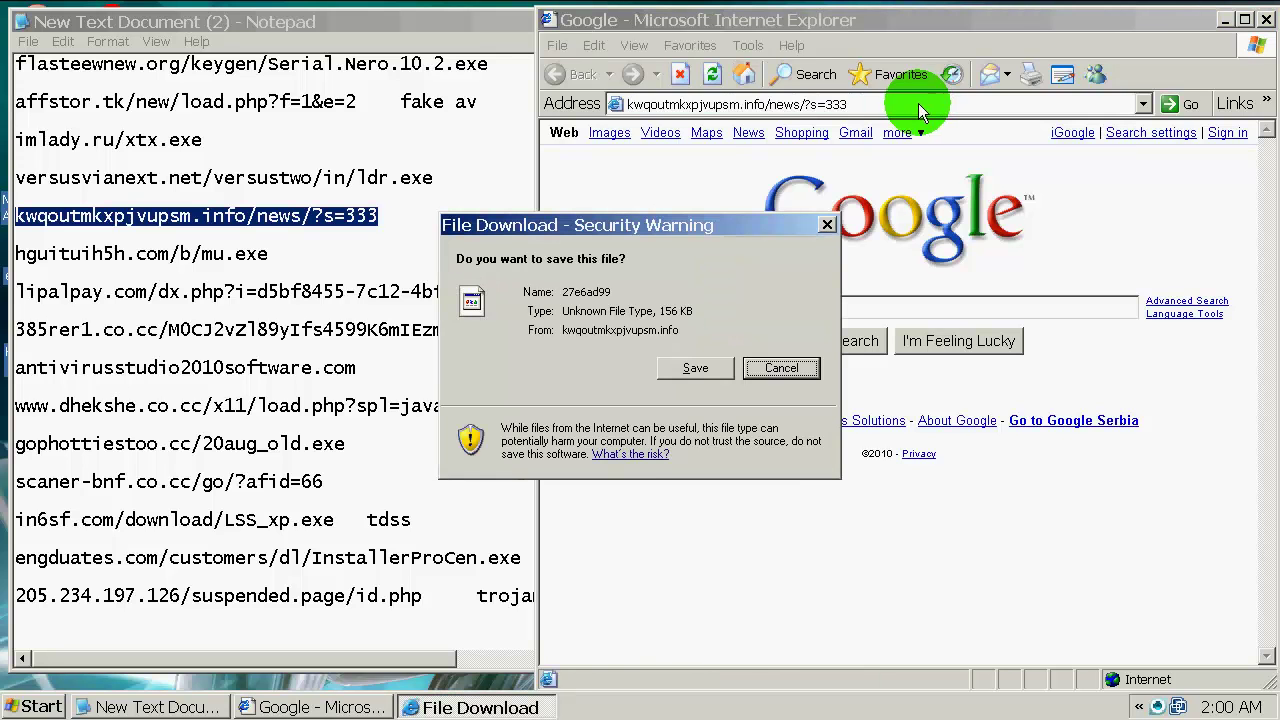
# Step: Save the download as 27e6ad99.exe, then dismiss the cannot-download error and ESET alert
pyautogui.click(680, 375)
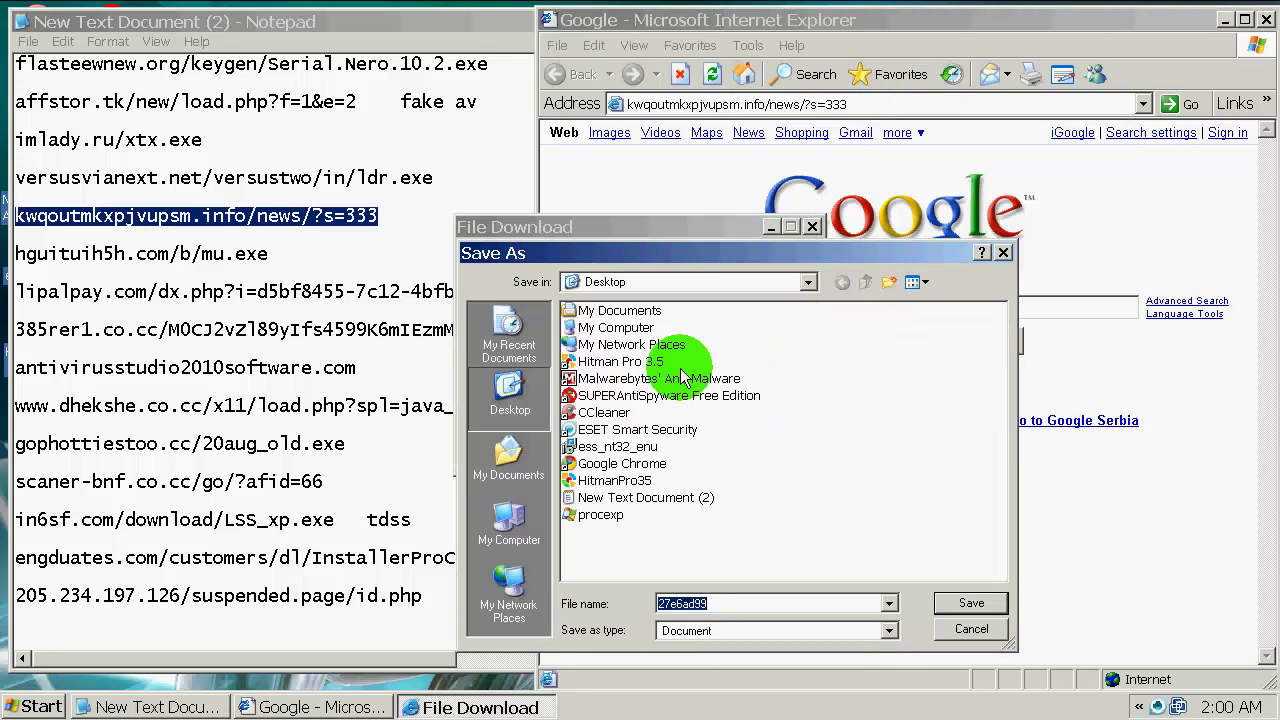
pyautogui.click(795, 598)
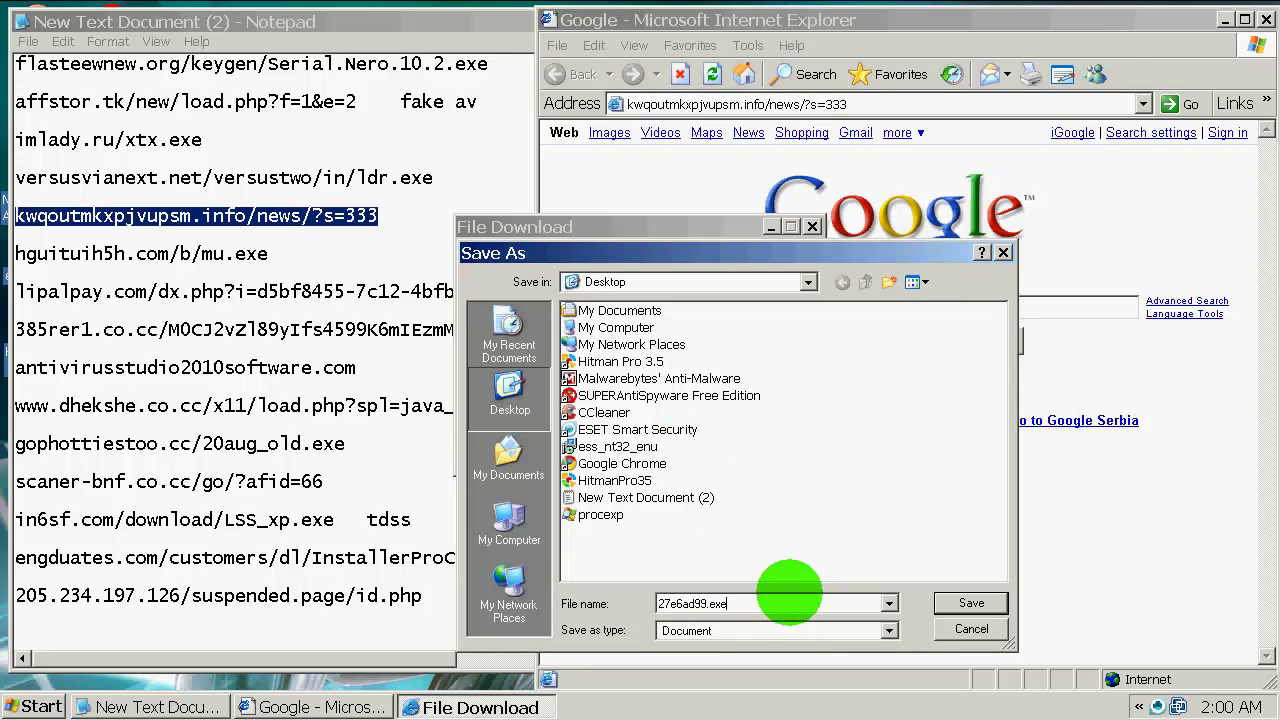
pyautogui.press('Return')
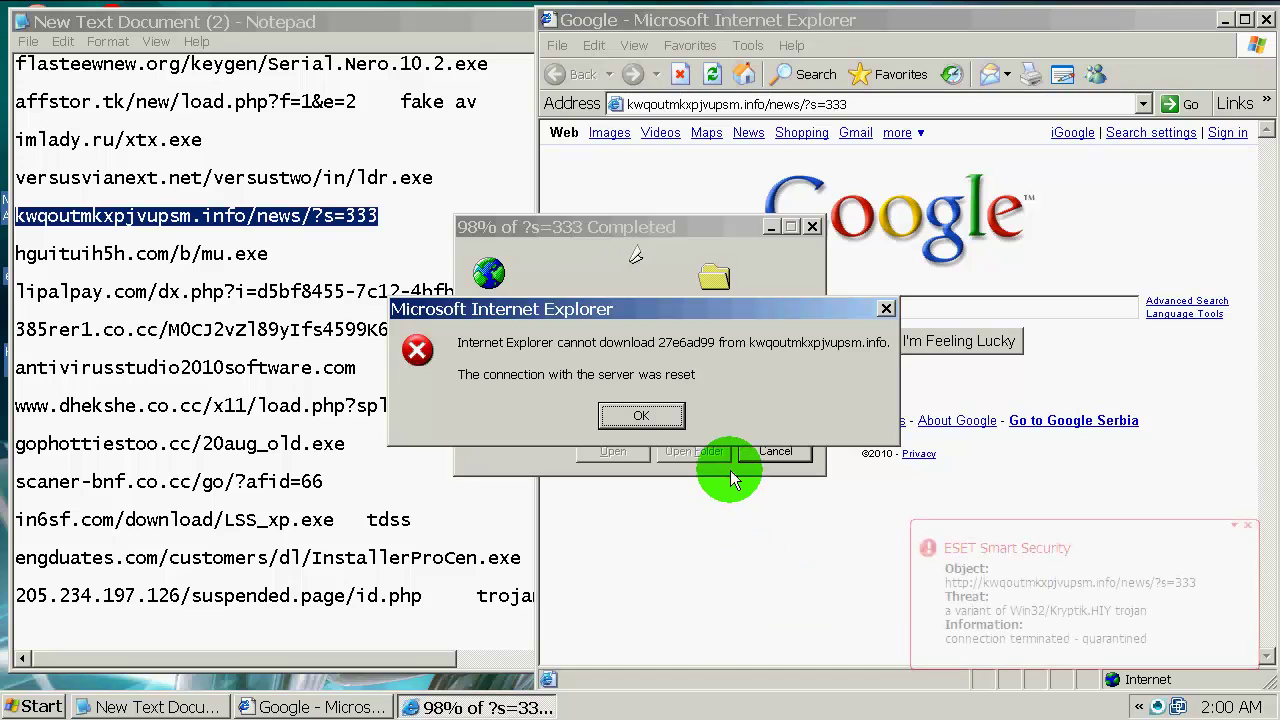
pyautogui.click(660, 420)
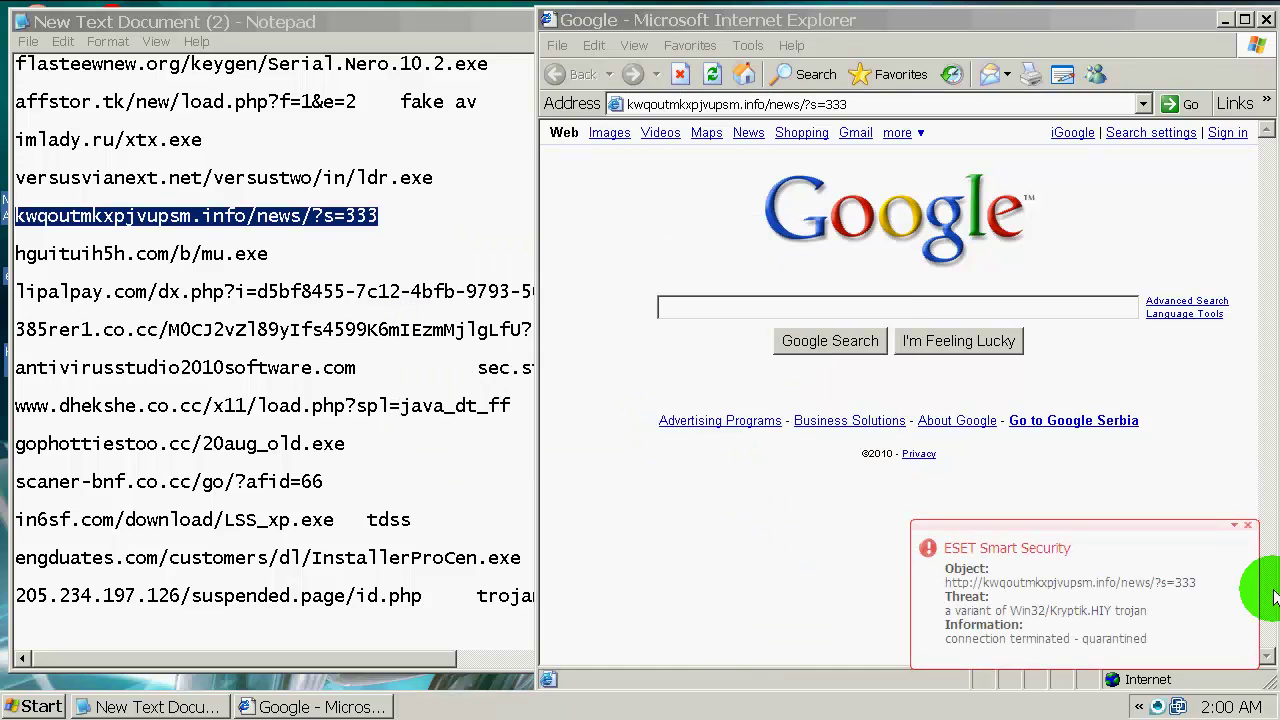
pyautogui.click(1247, 525)
# Step: Copy the hguituih5h.com/b/mu.exe URL from the Notepad list
pyautogui.moveTo(279, 253); pyautogui.dragTo(15, 254)
pyautogui.click(290, 270)
pyautogui.moveTo(265, 257); pyautogui.dragTo(15, 254)
pyautogui.hotkey('ctrl', 'c')
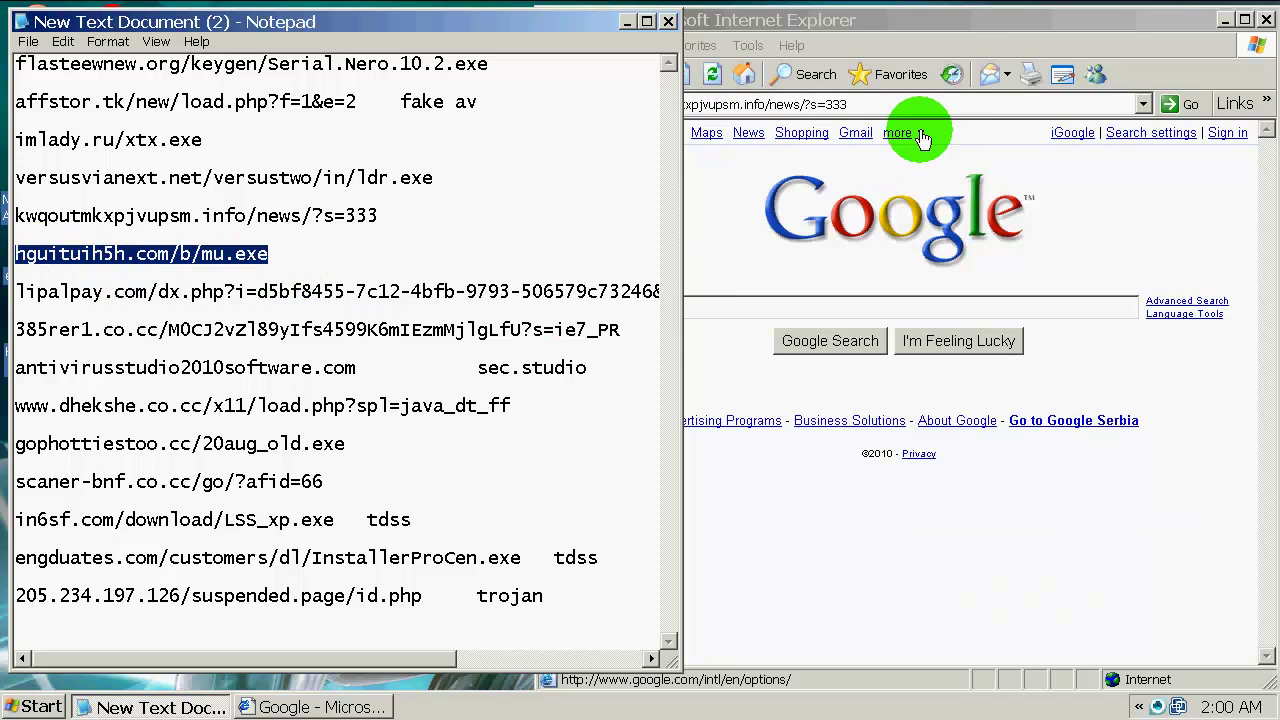
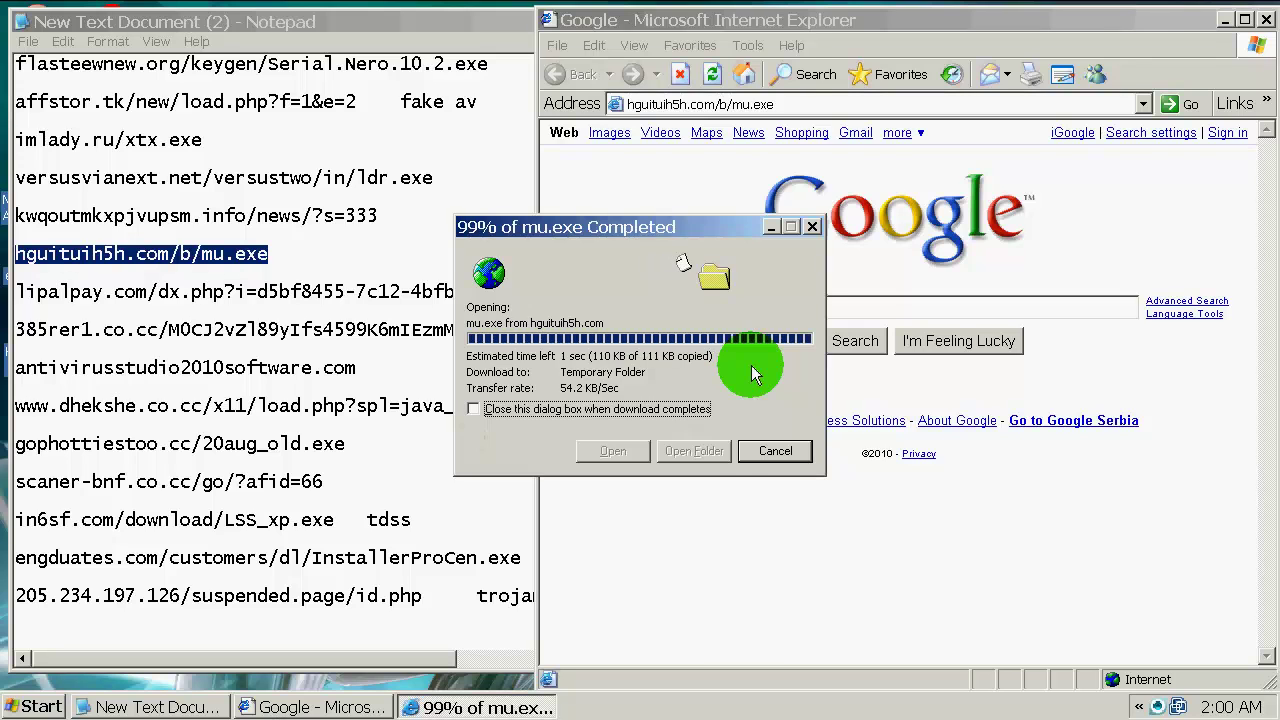
# Step: Run the finished mu.exe download from hguituih5h.com, then return to the Notepad URL list
pyautogui.click(751, 371)
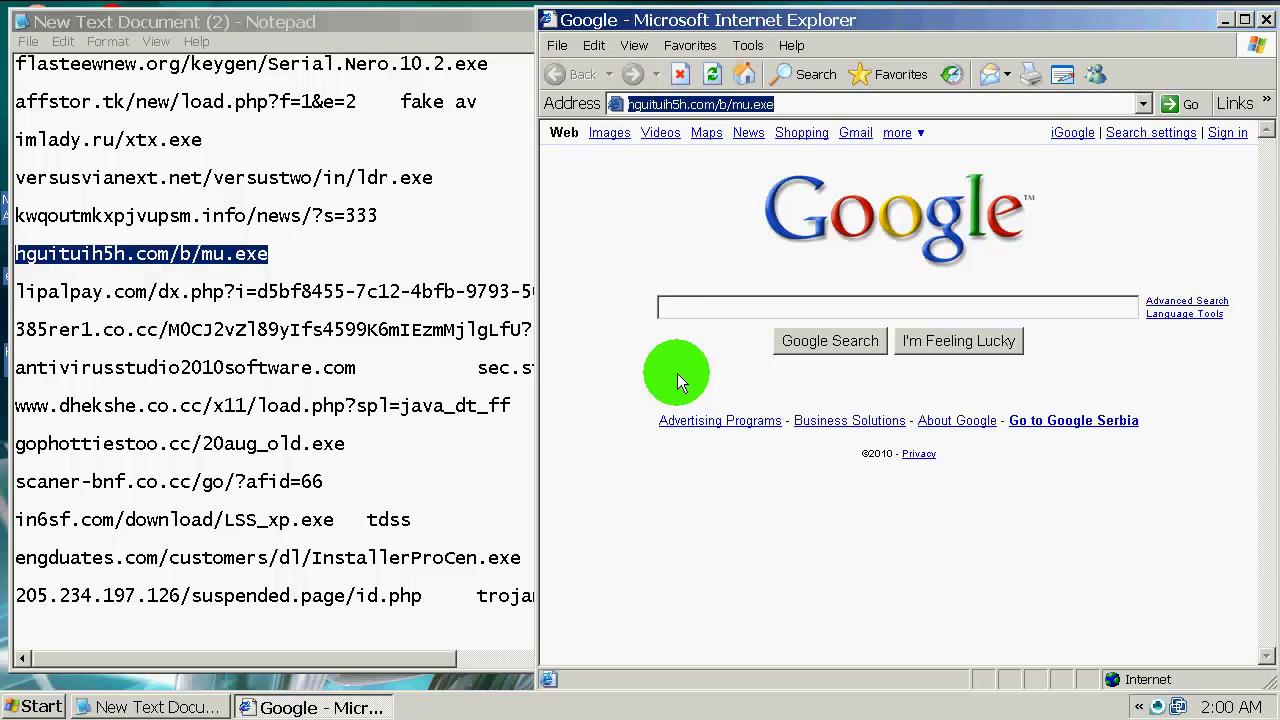
pyautogui.click(456, 291)
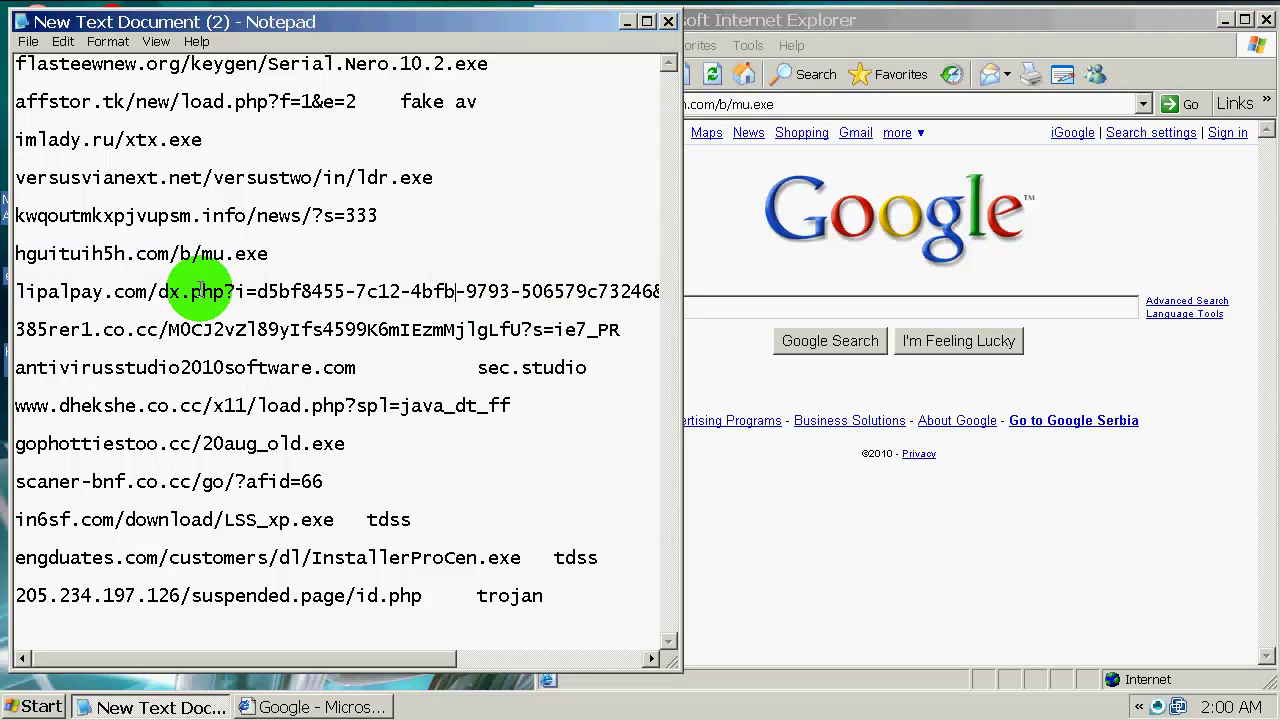
# Step: Load the lipalpay.com URL and run its setup.exe, then select the 385rer1.co.cc line
pyautogui.moveTo(17, 291); pyautogui.dragTo(557, 289)
pyautogui.hotkey('ctrl', 'c')
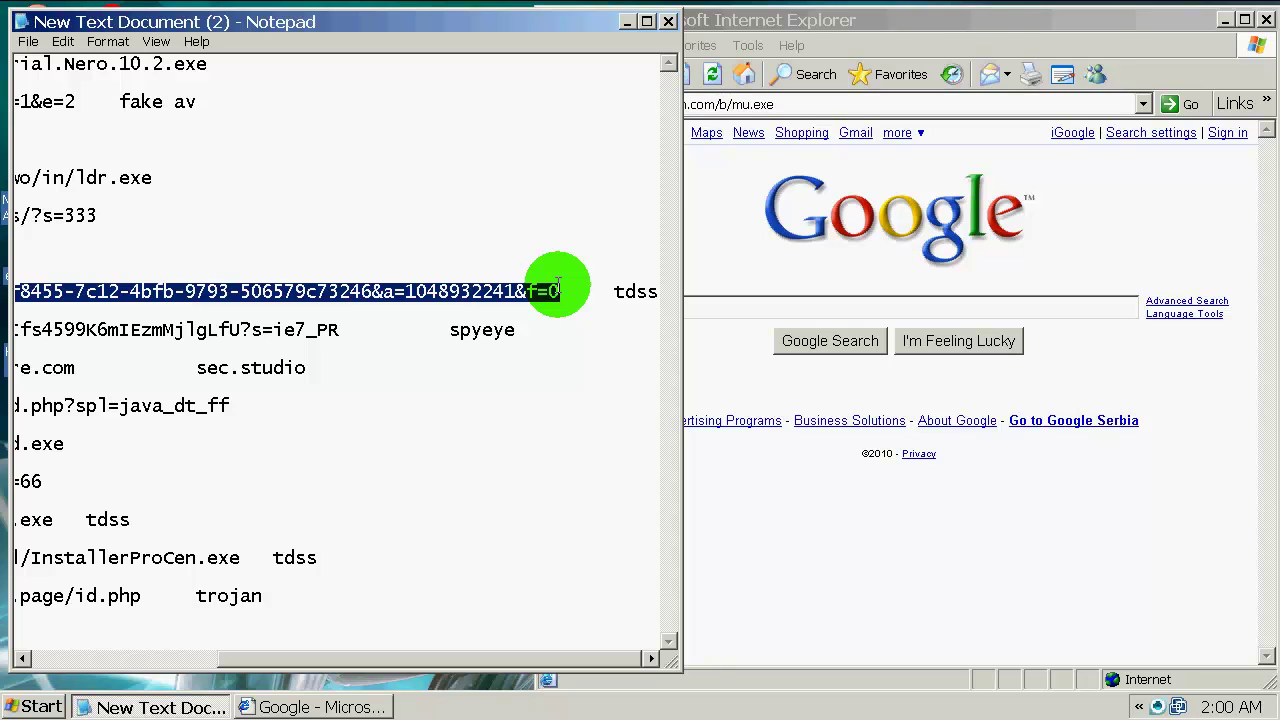
pyautogui.click(862, 100)
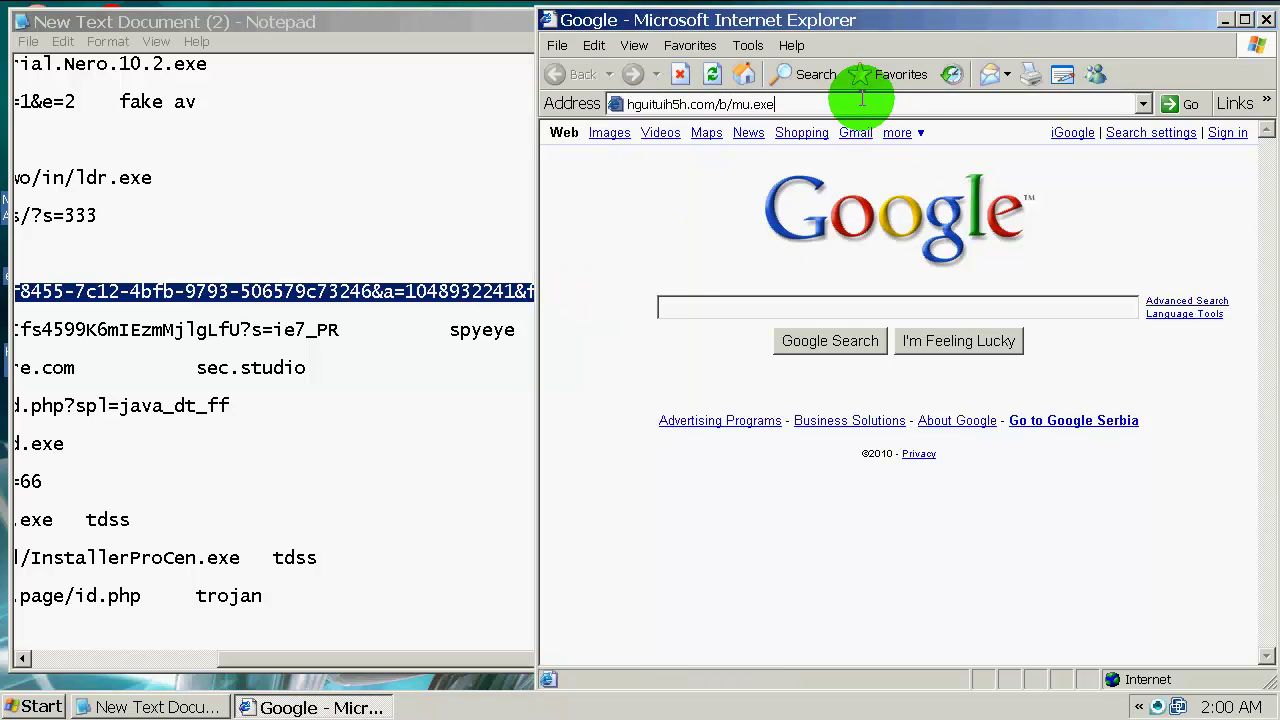
pyautogui.click(861, 99)
pyautogui.hotkey('ctrl', 'v')
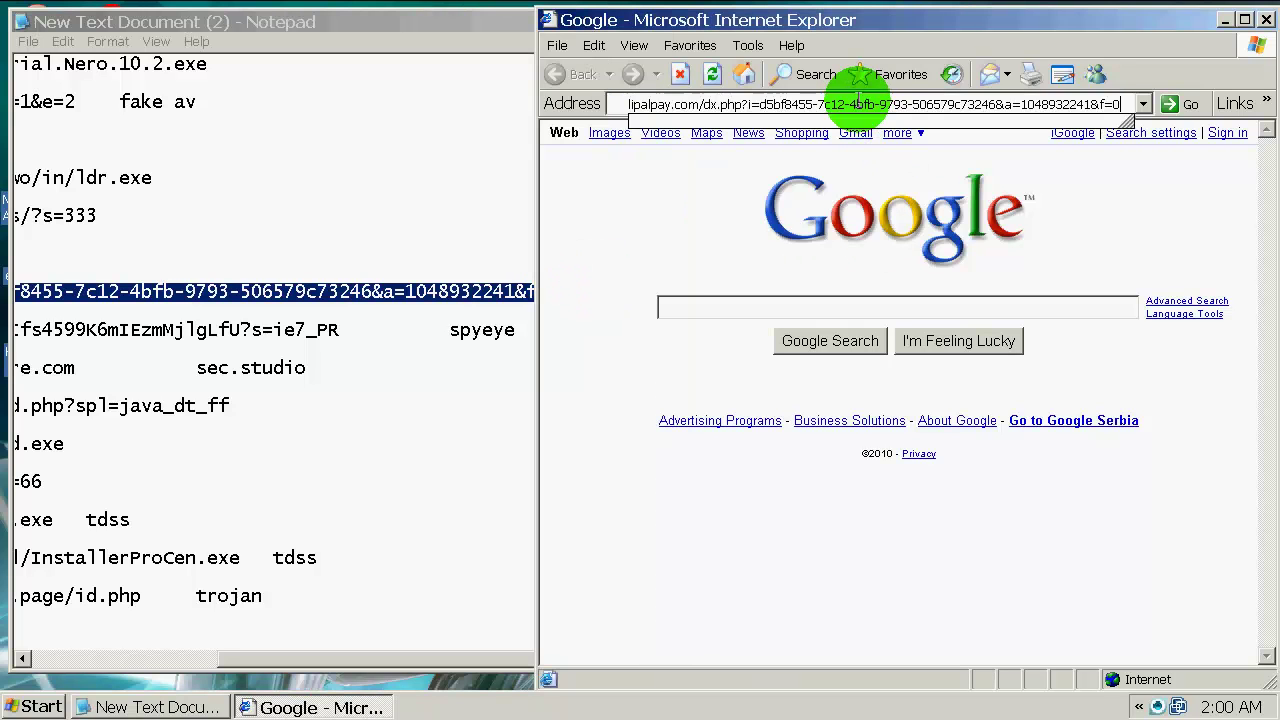
pyautogui.press('Return')
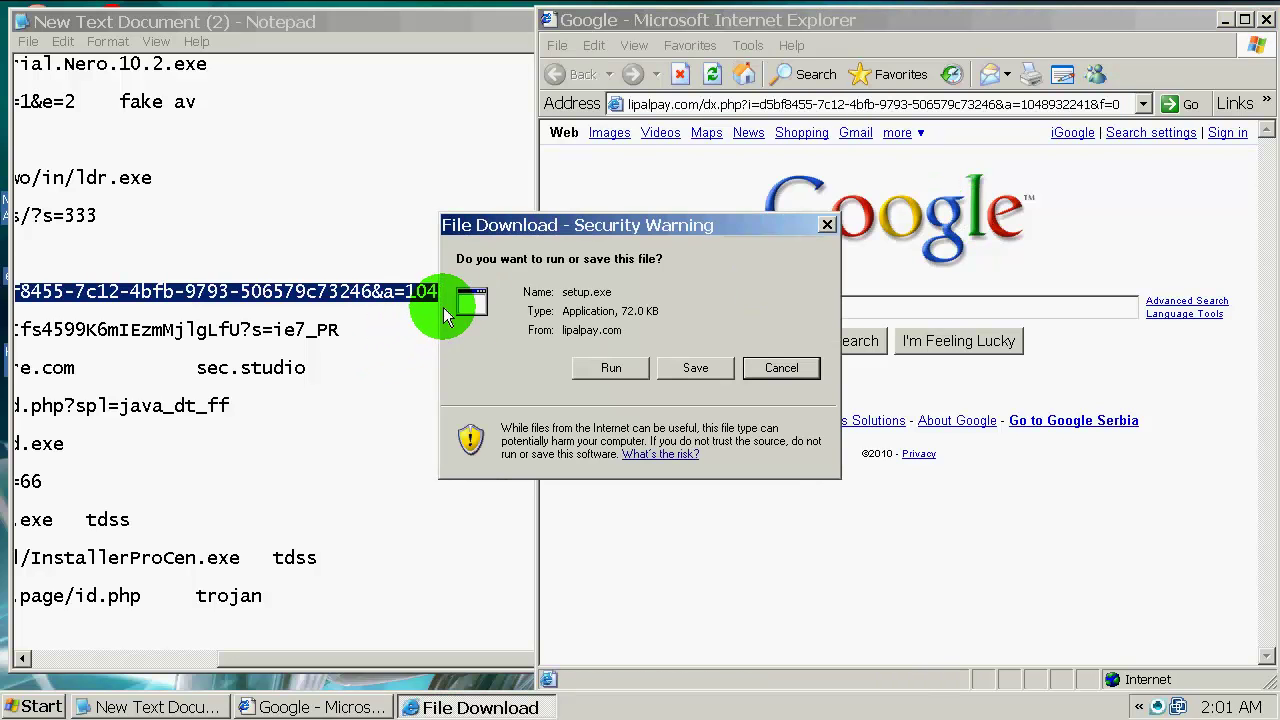
pyautogui.click(610, 367)
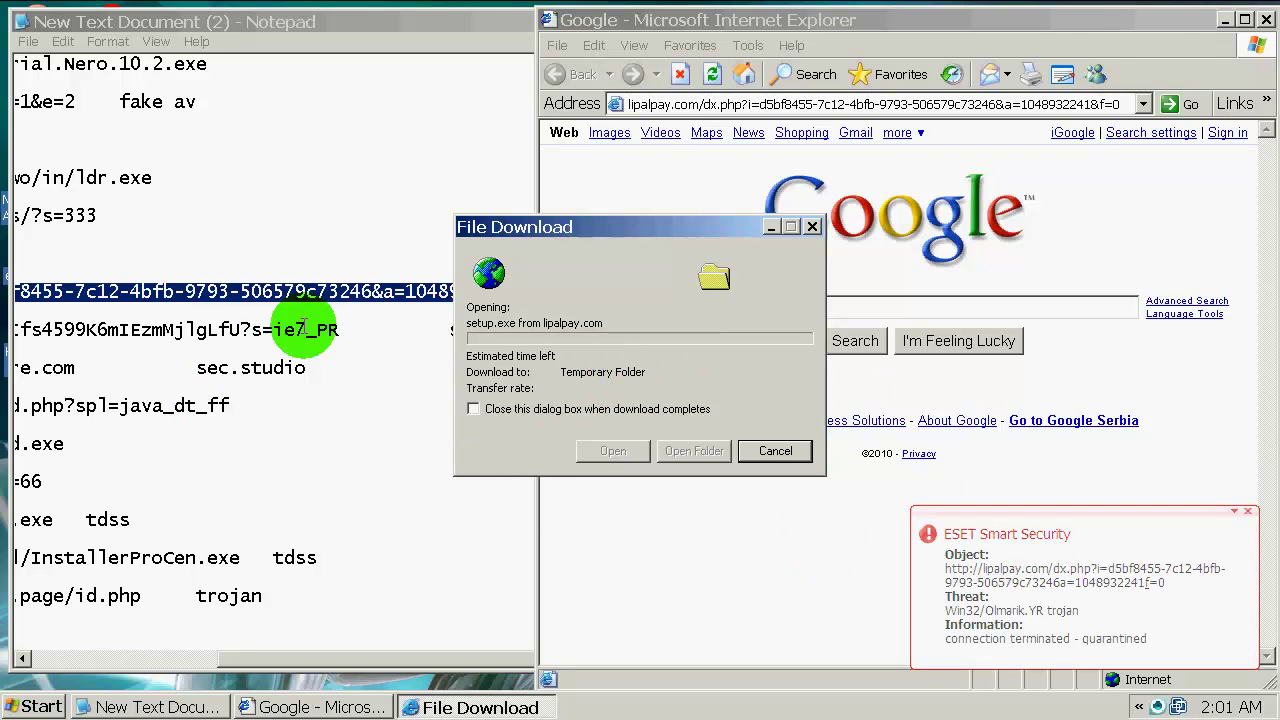
pyautogui.click(453, 193)
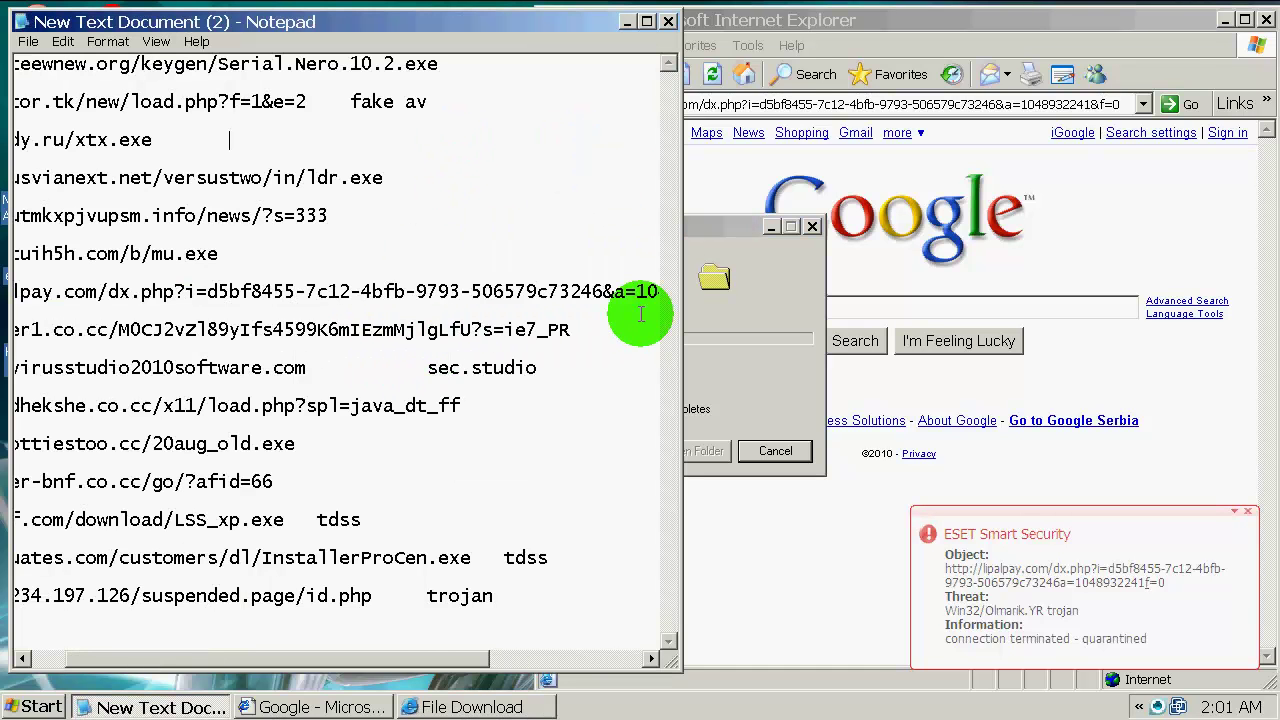
pyautogui.moveTo(317, 368); pyautogui.dragTo(12, 333)
pyautogui.hotkey('ctrl', 'c')
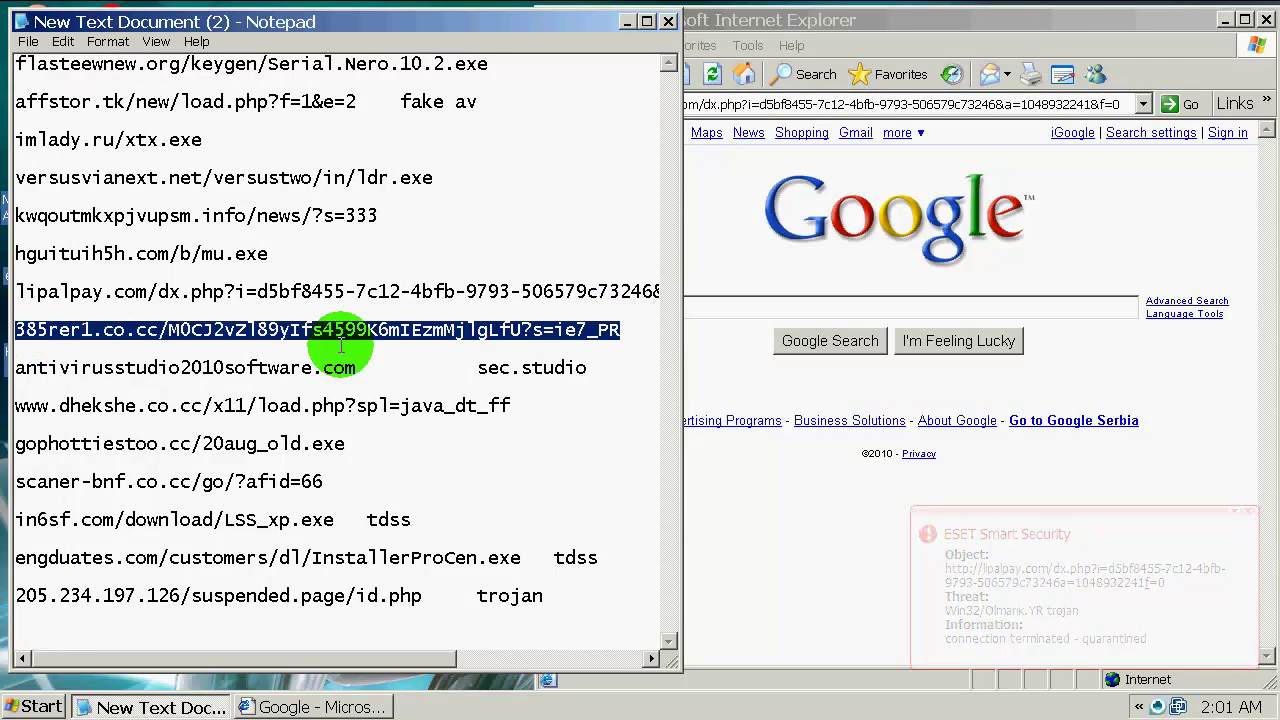
# Step: Load the 385rer1.co.cc URL, dismiss ESET's alert, and run user12_file2.exe until it fails
pyautogui.click(877, 104)
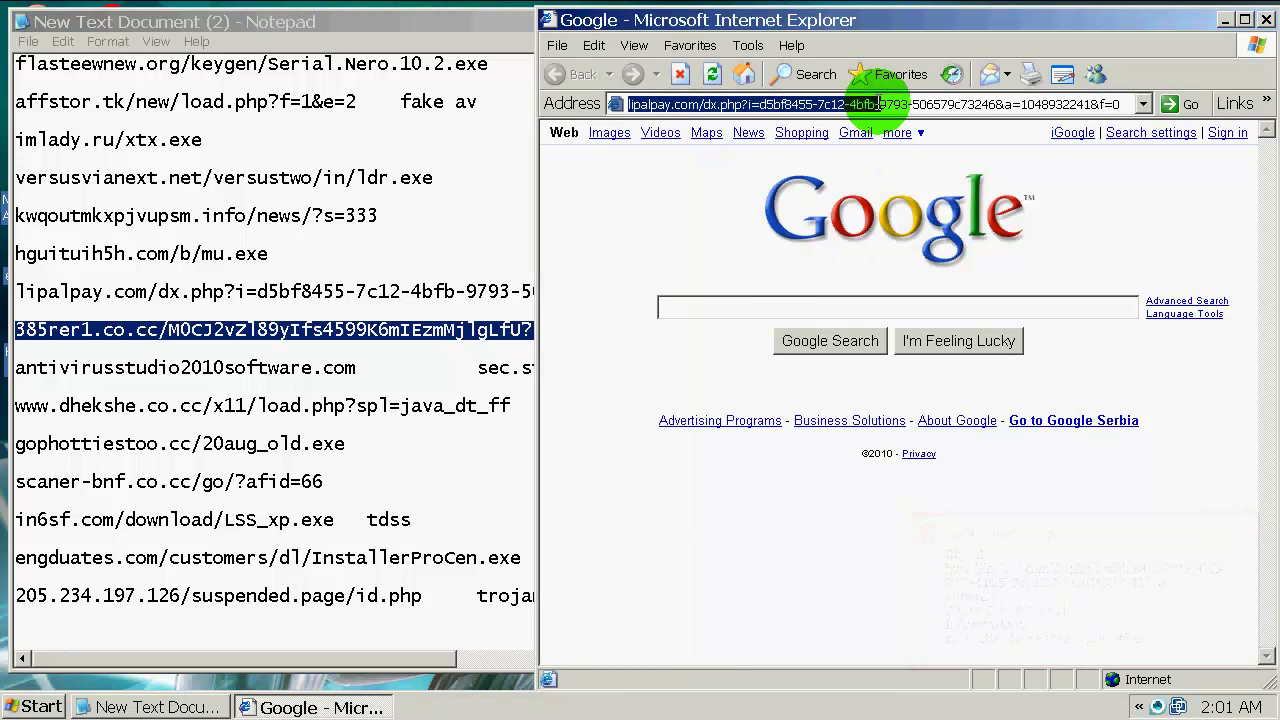
pyautogui.click(877, 104)
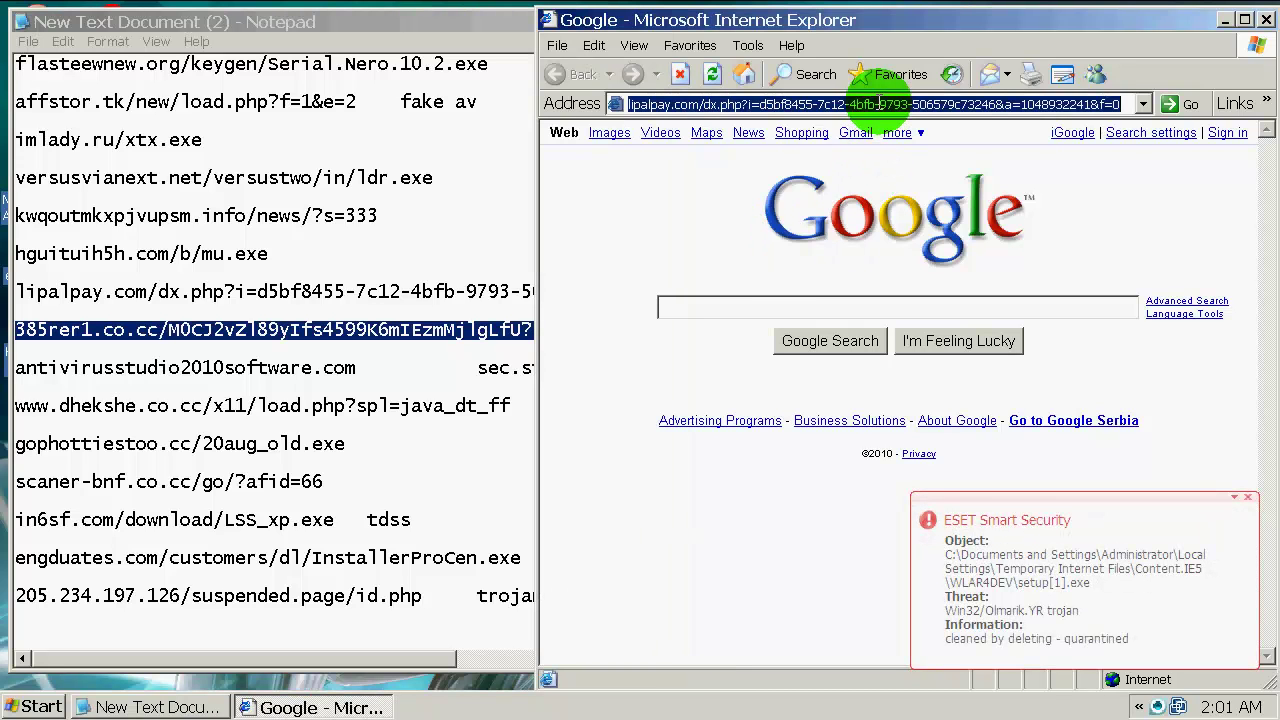
pyautogui.hotkey('ctrl', 'v')
pyautogui.press('Return')
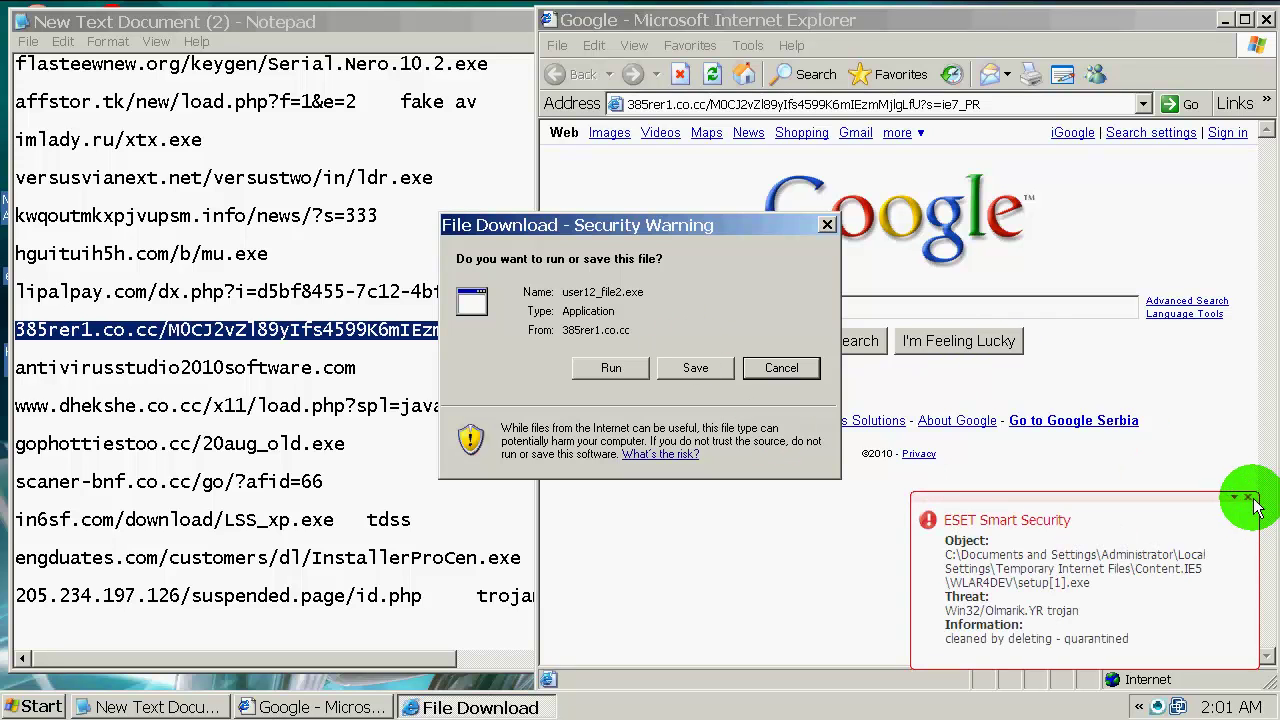
pyautogui.click(1247, 496)
pyautogui.click(611, 369)
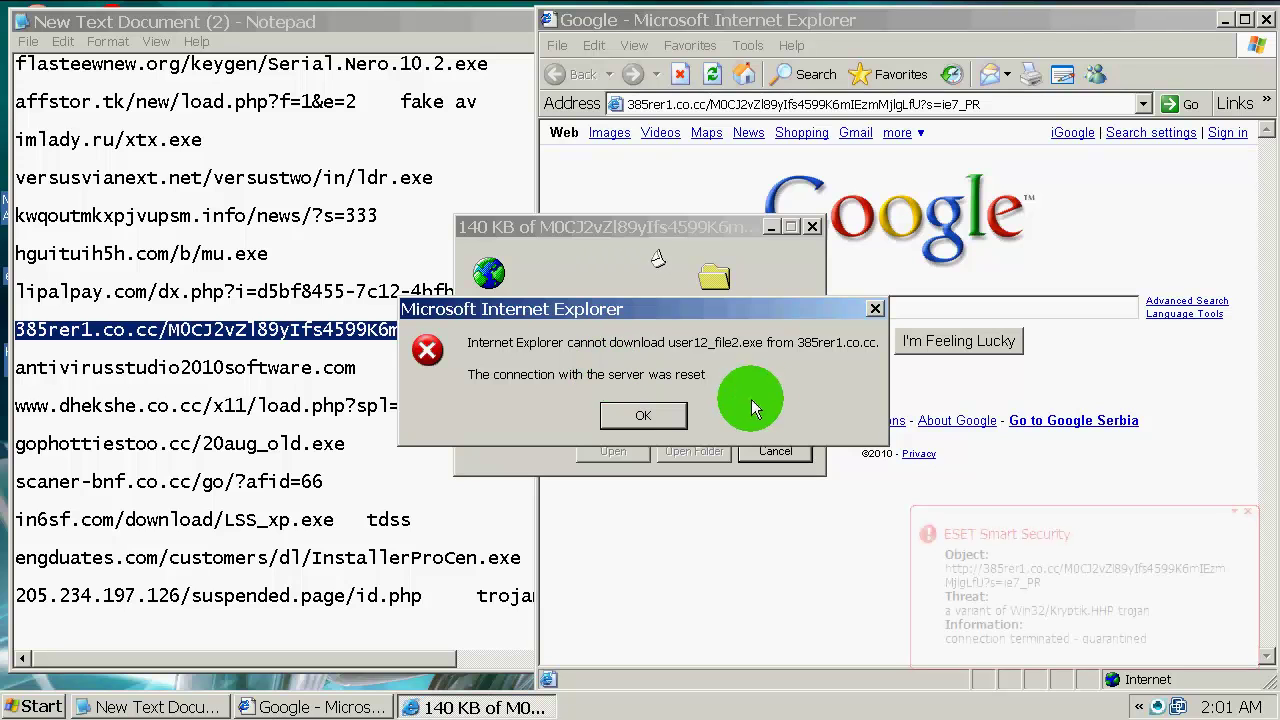
pyautogui.click(649, 420)
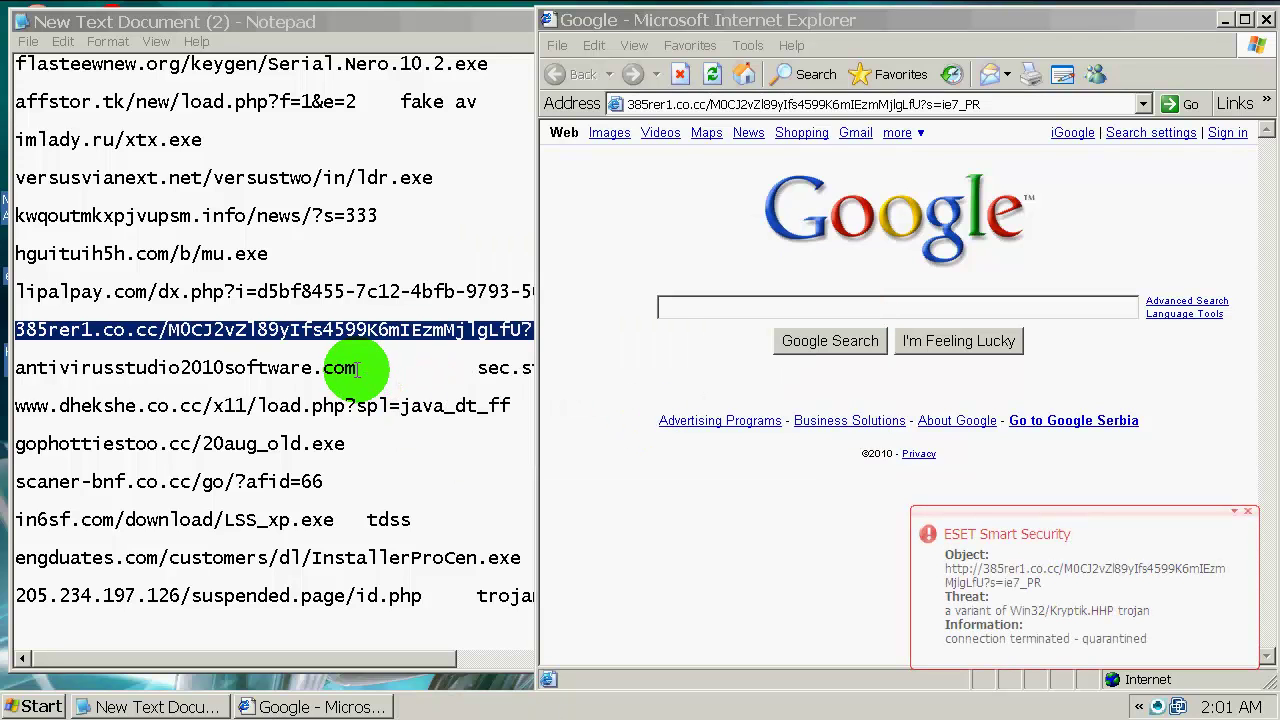
# Step: Load antivirusstudio2010software.com from the list and start its AntiVirus Studio 2010 download
pyautogui.moveTo(334, 368); pyautogui.dragTo(8, 368)
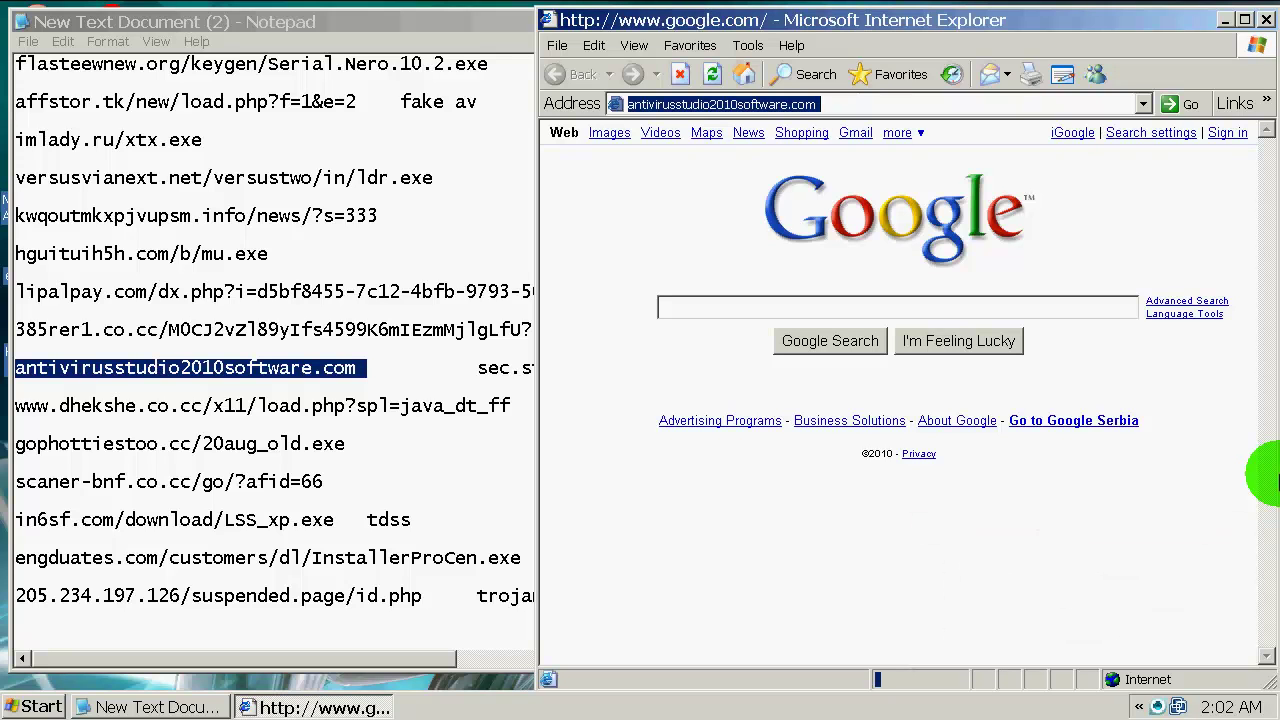
pyautogui.press('Return')
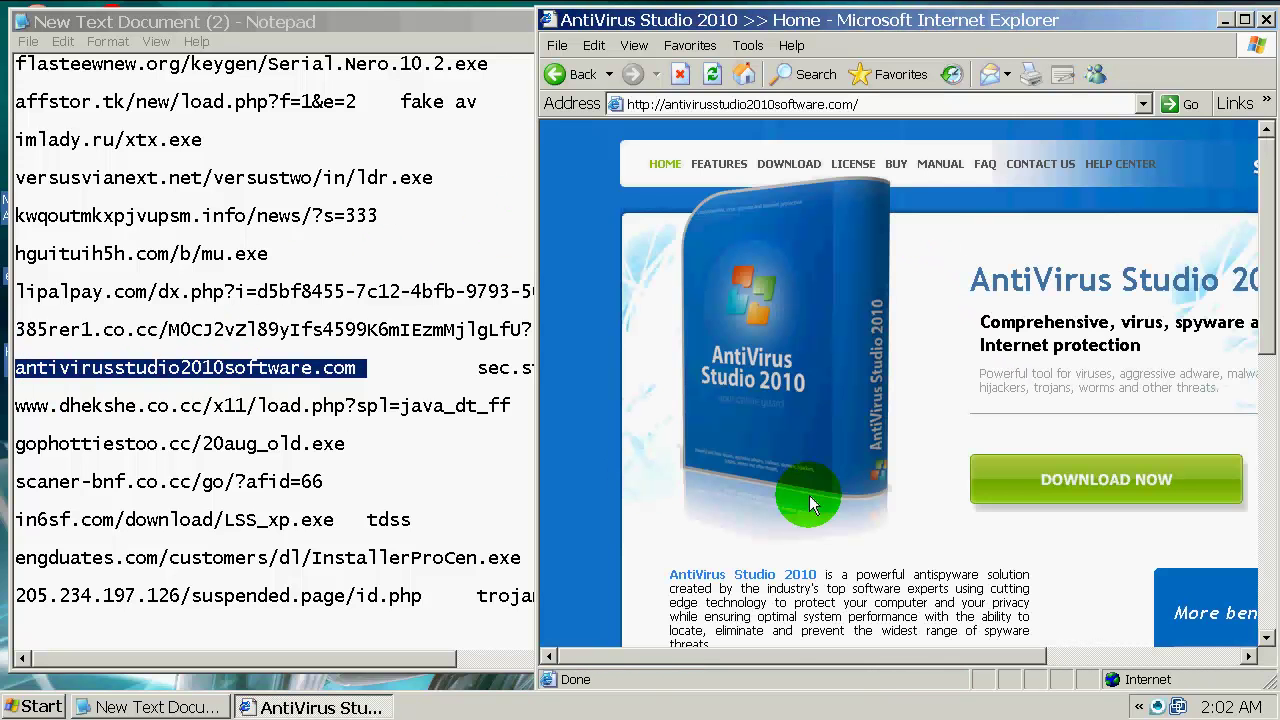
pyautogui.moveTo(848, 658); pyautogui.dragTo(945, 658)
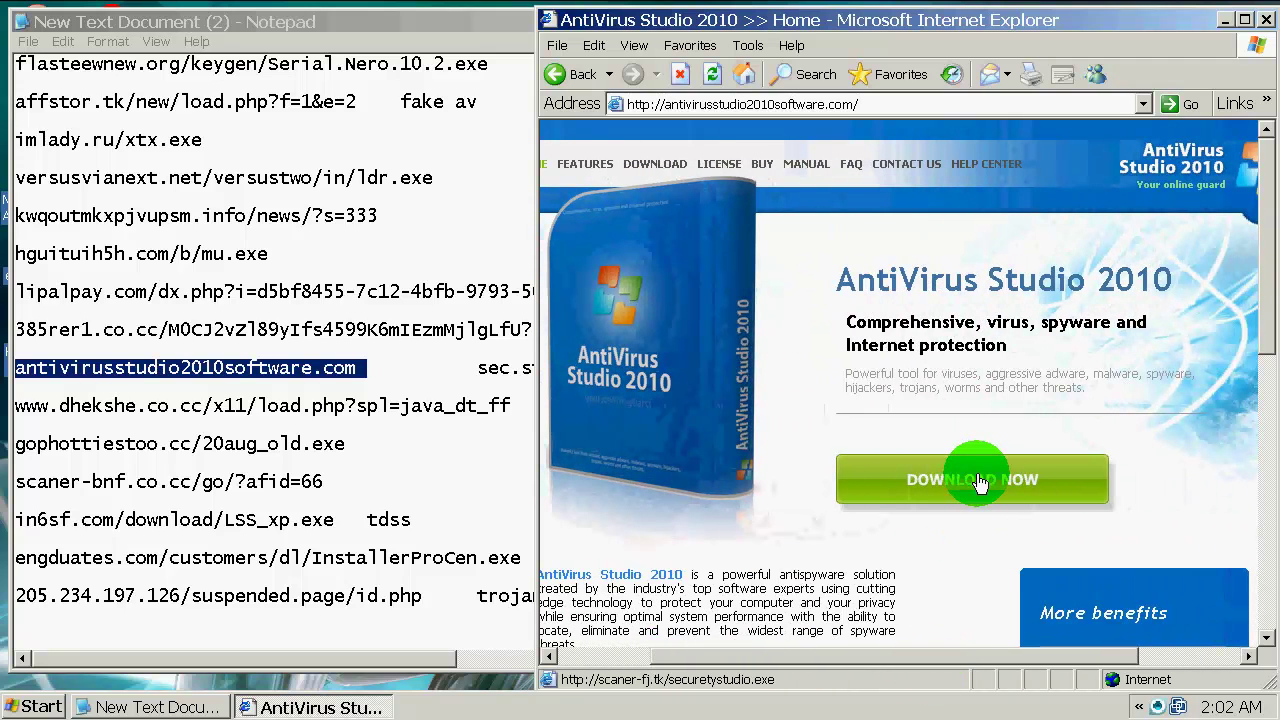
# Step: Run securetystudio.exe, then load the dhekshe.co.cc load.php URL and run load.exe
pyautogui.click(979, 484)
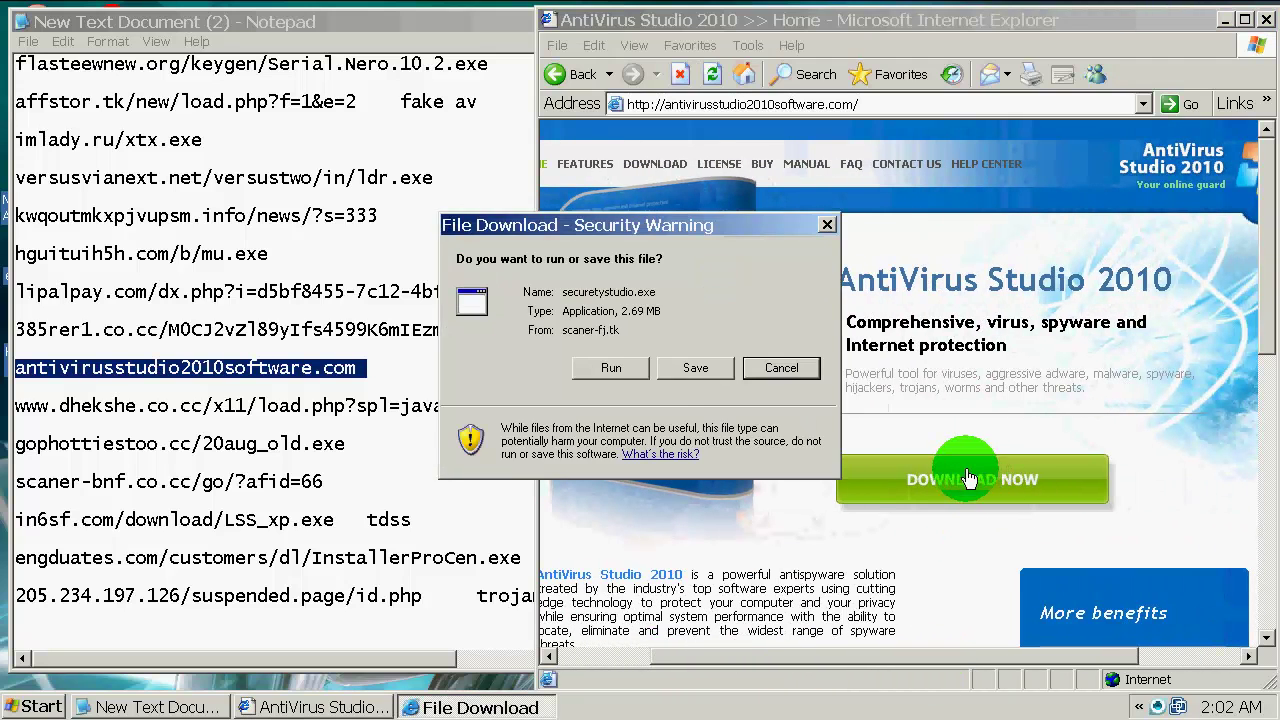
pyautogui.click(615, 368)
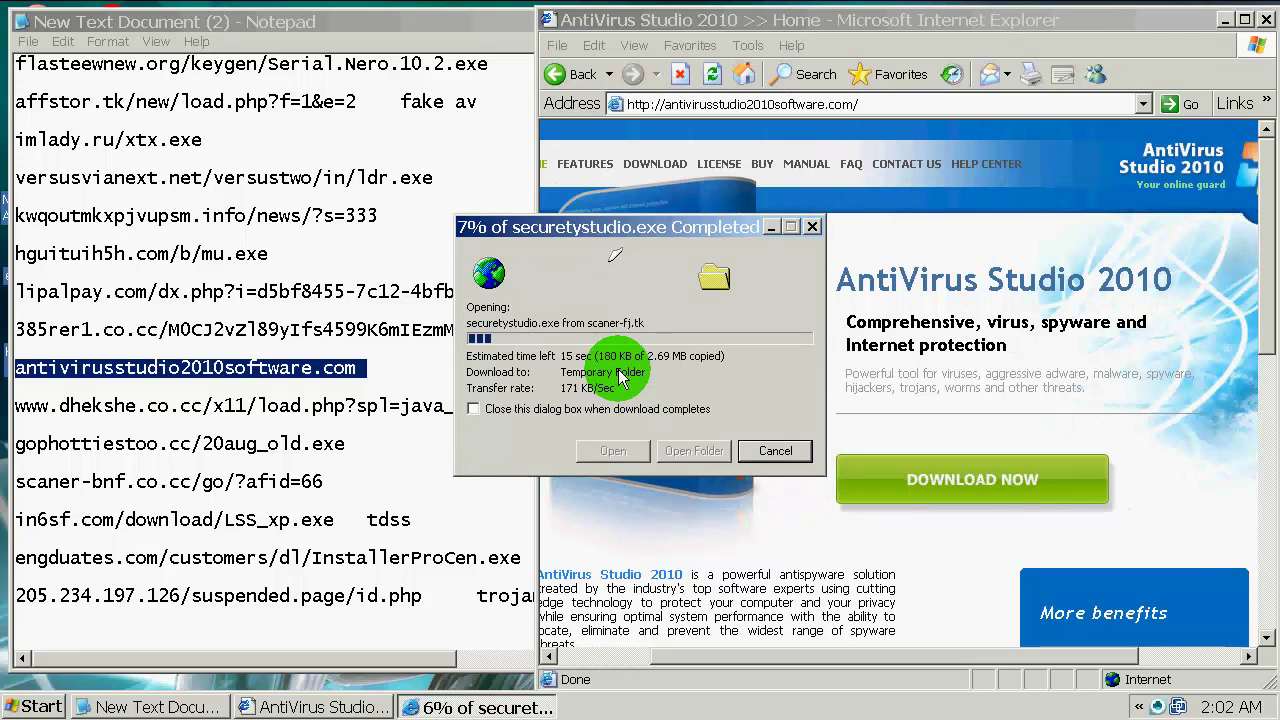
pyautogui.click(265, 406)
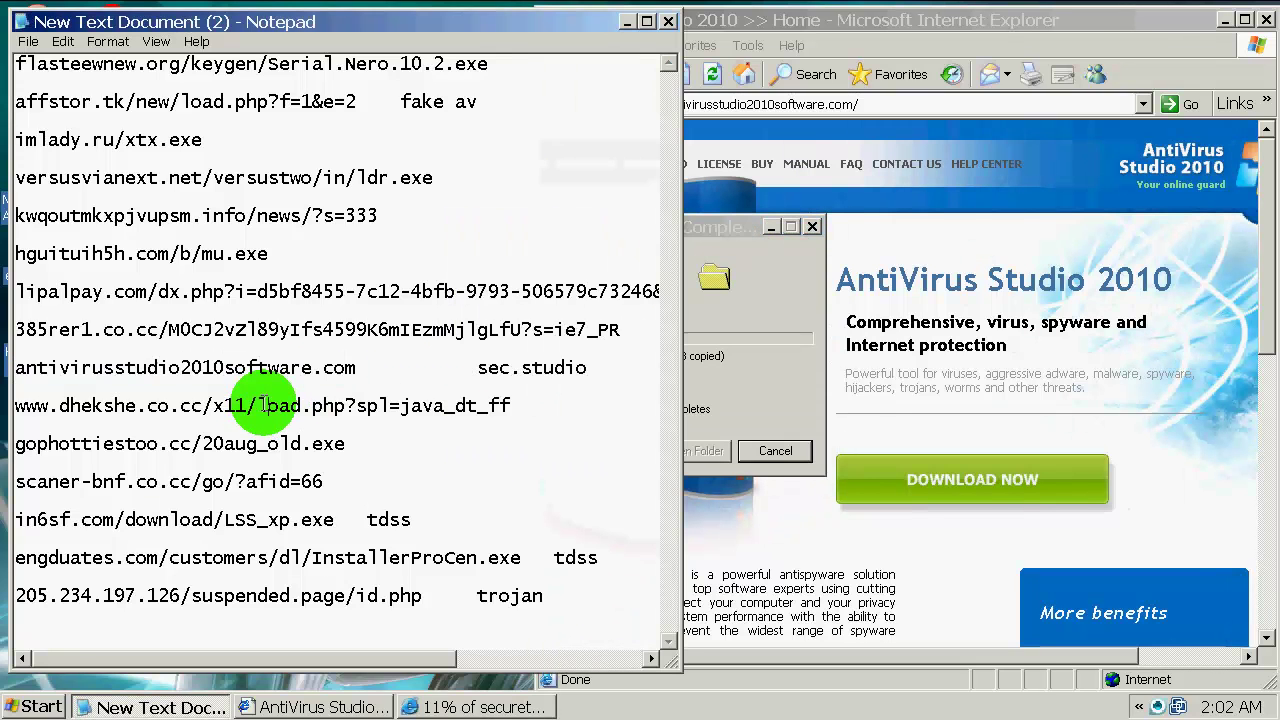
pyautogui.moveTo(543, 405); pyautogui.dragTo(10, 406)
pyautogui.hotkey('ctrl', 'c')
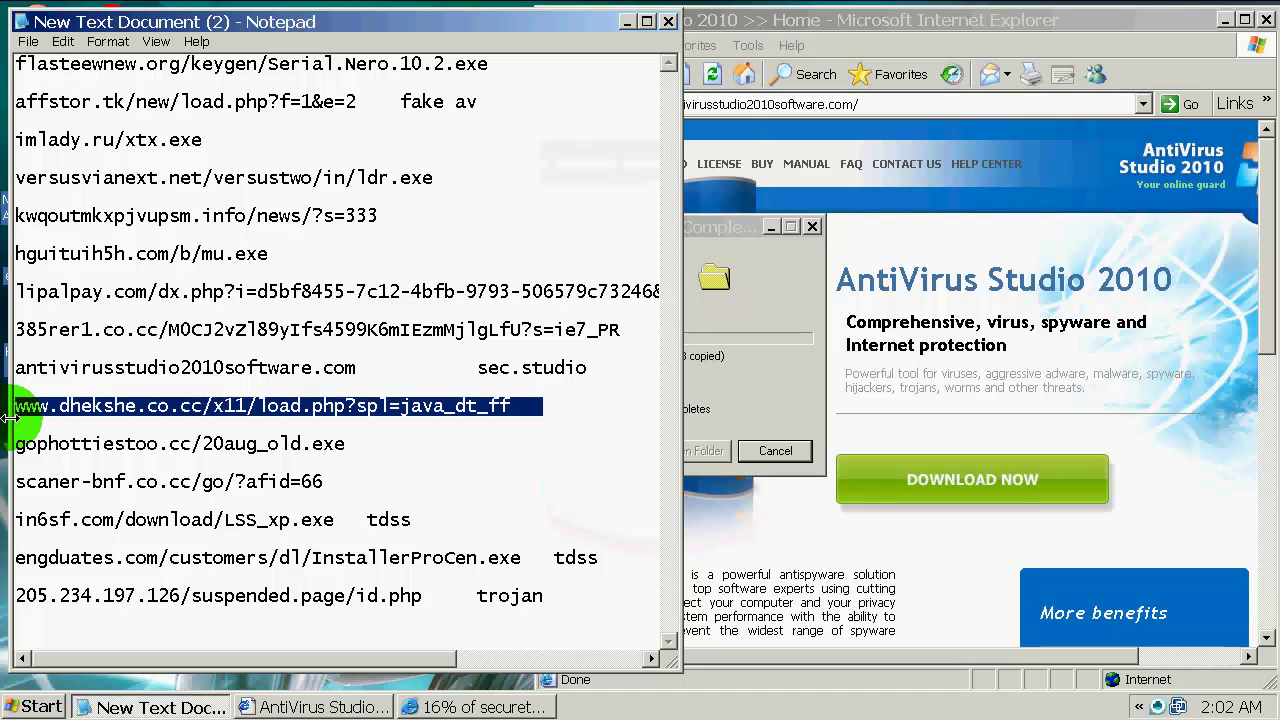
pyautogui.click(903, 105)
pyautogui.hotkey('ctrl', 'v')
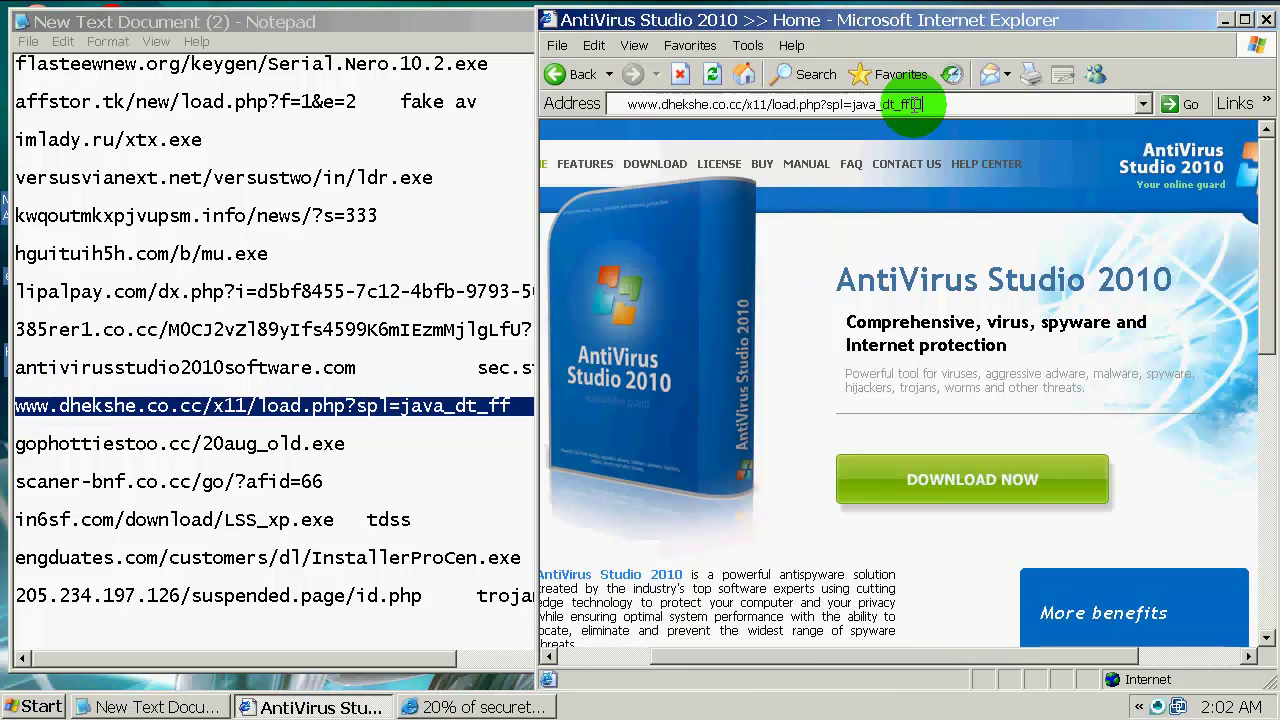
pyautogui.press('Return')
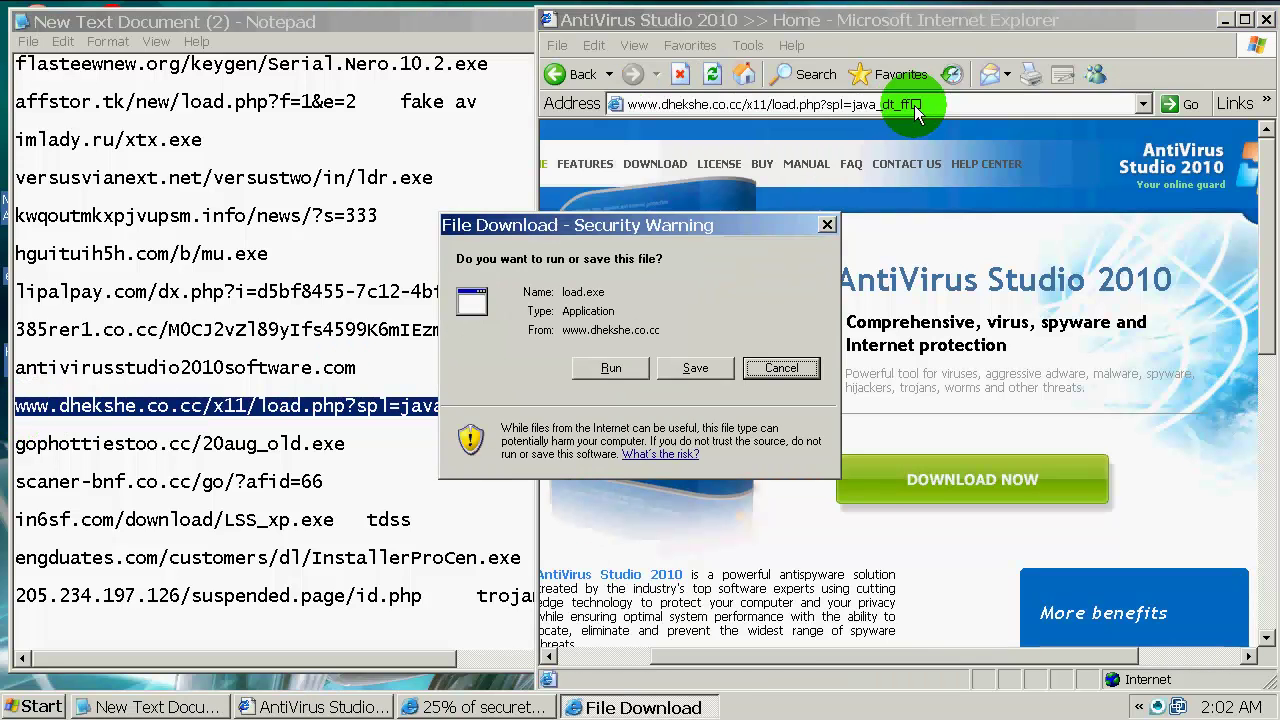
pyautogui.click(612, 369)
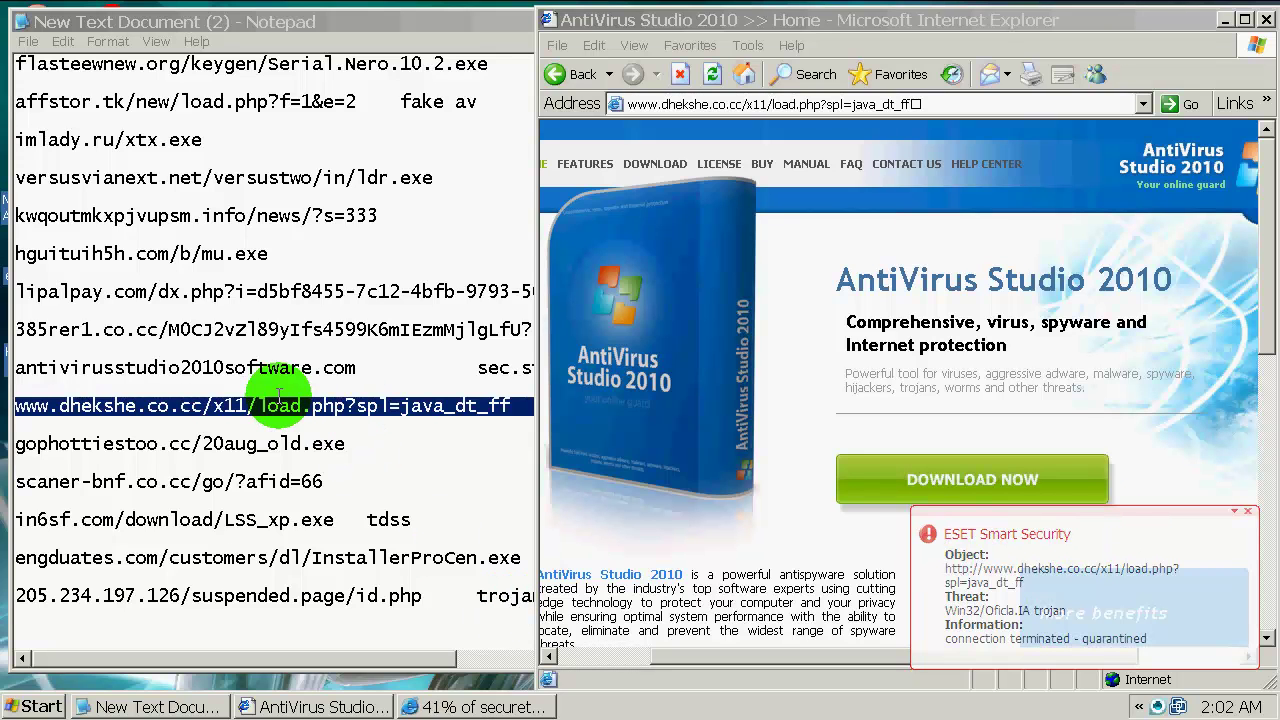
# Step: Load gophottiestoo.cc/20aug_old.exe, run it, and close the failed download error
pyautogui.click(1251, 517)
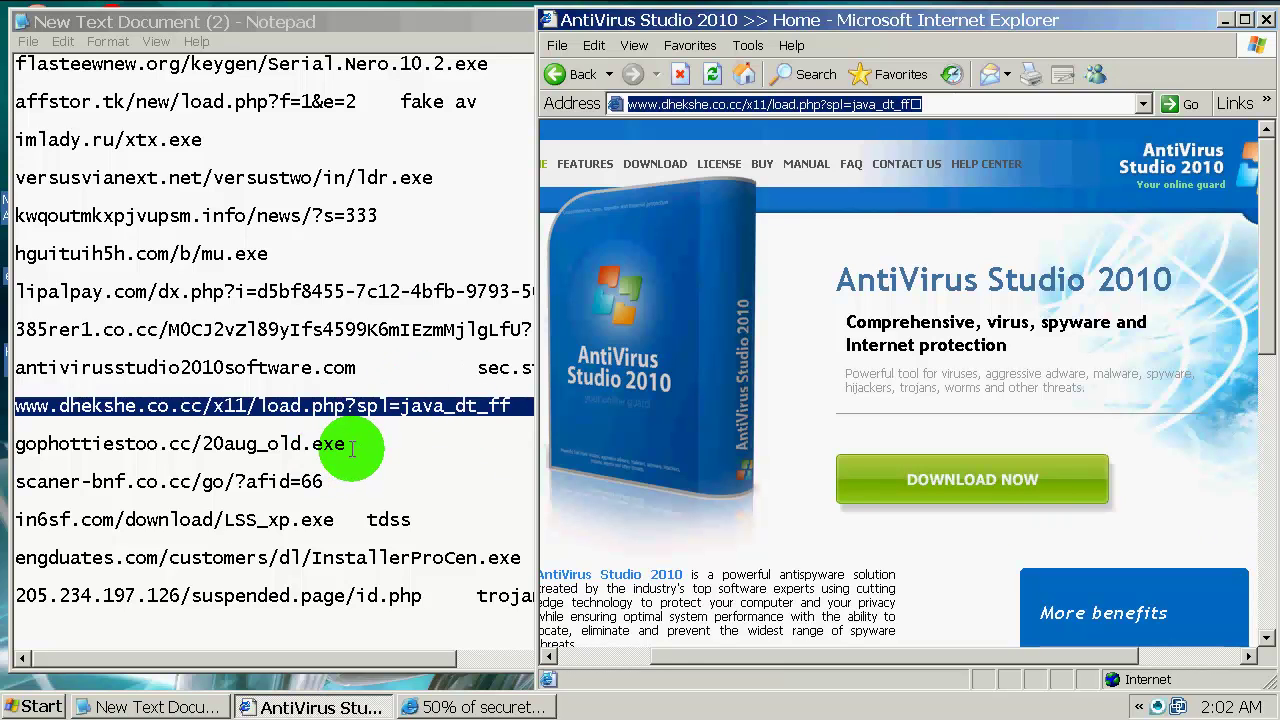
pyautogui.moveTo(345, 443); pyautogui.dragTo(6, 442)
pyautogui.hotkey('ctrl', 'c')
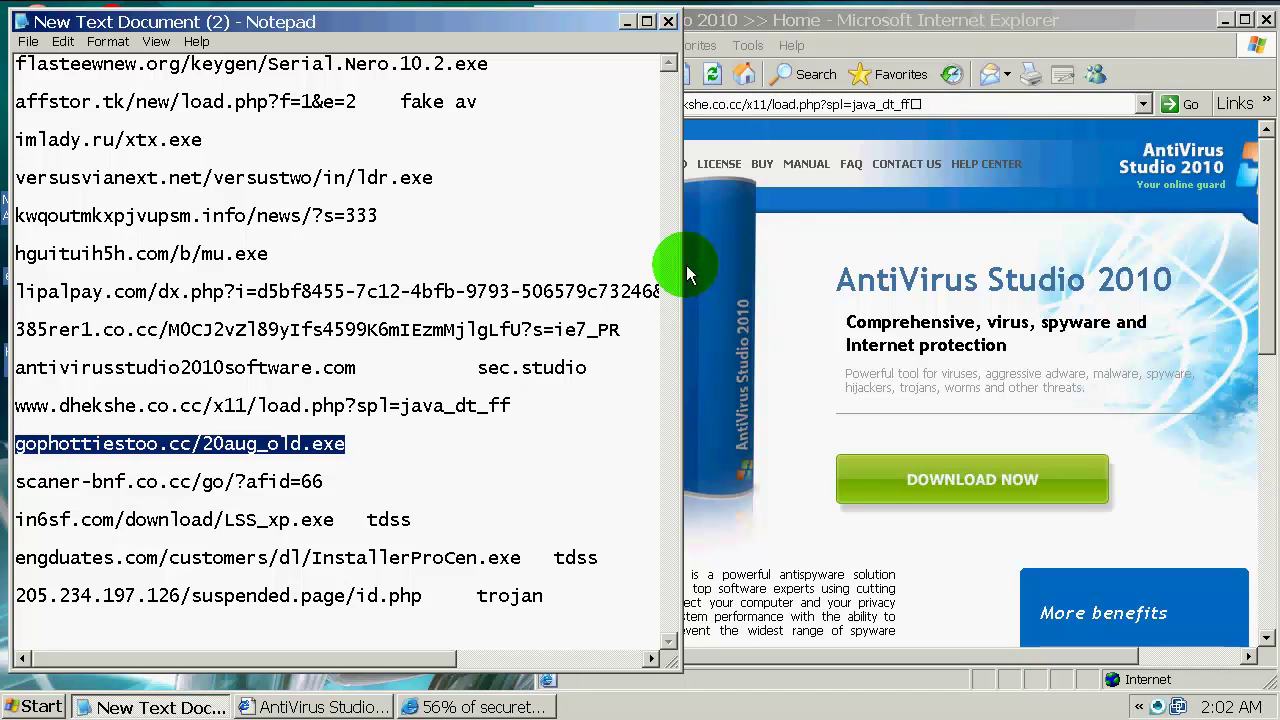
pyautogui.click(952, 105)
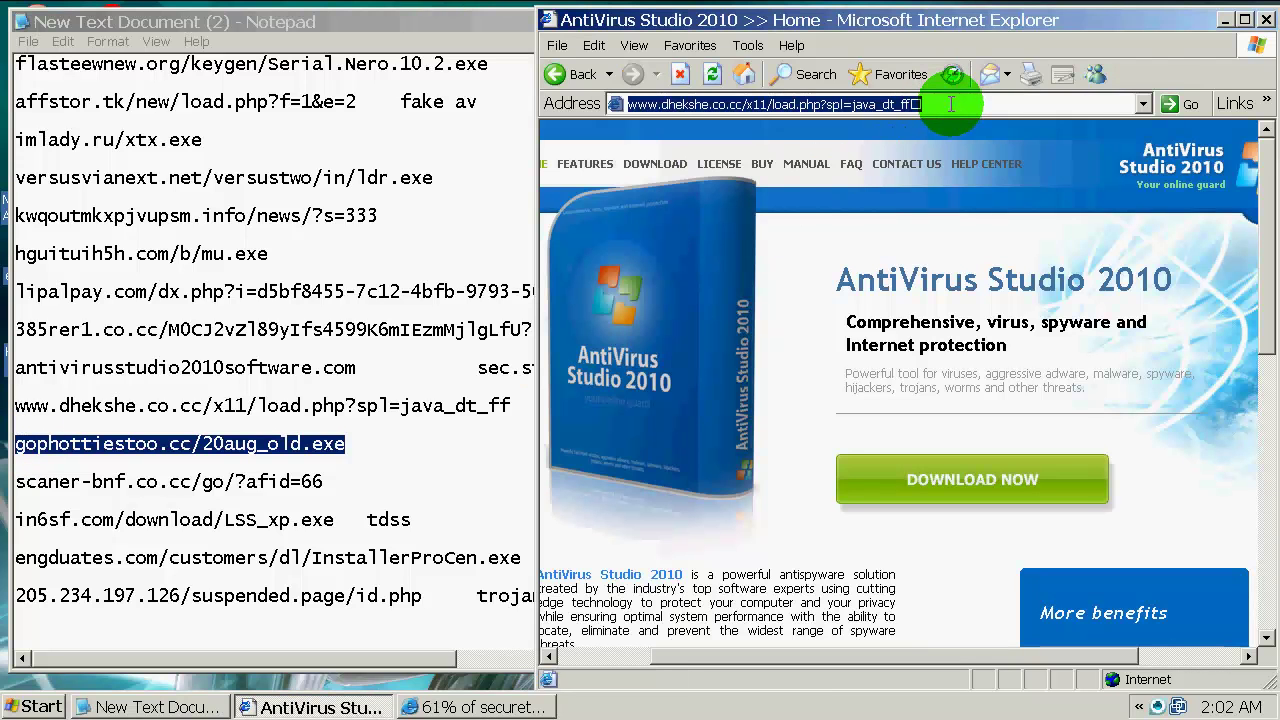
pyautogui.hotkey('ctrl', 'v')
pyautogui.press('Return')
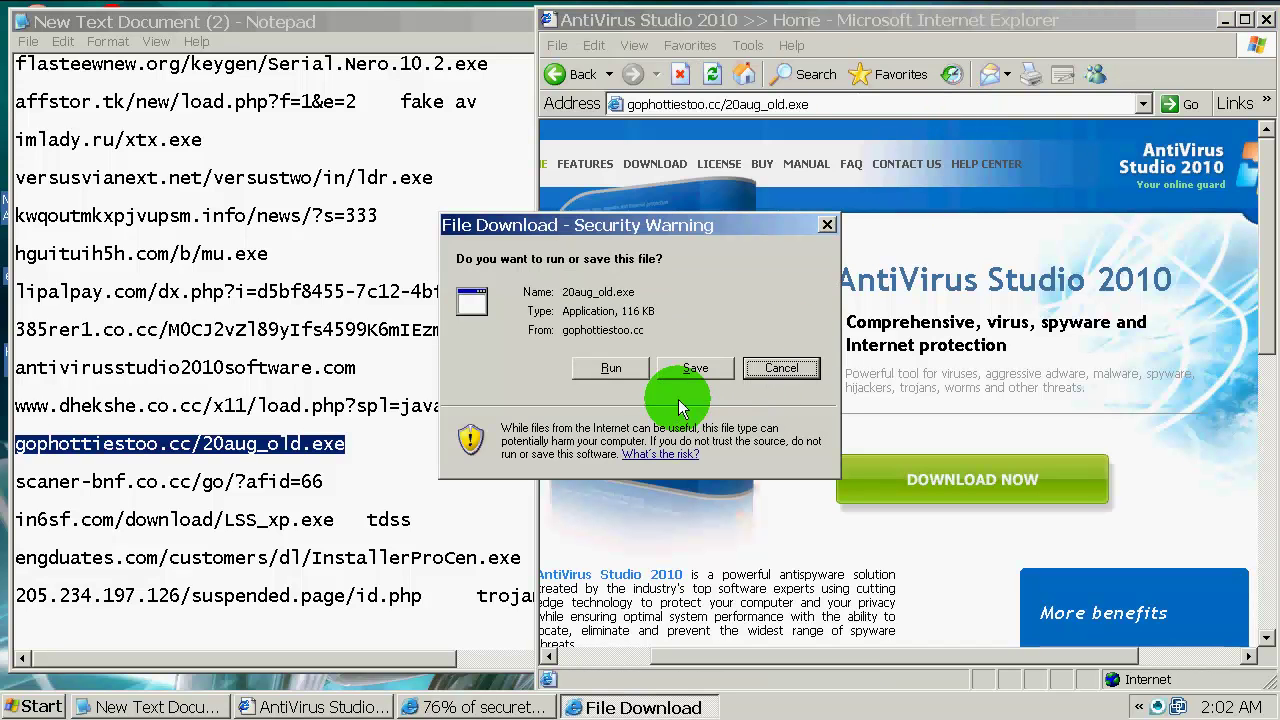
pyautogui.click(610, 372)
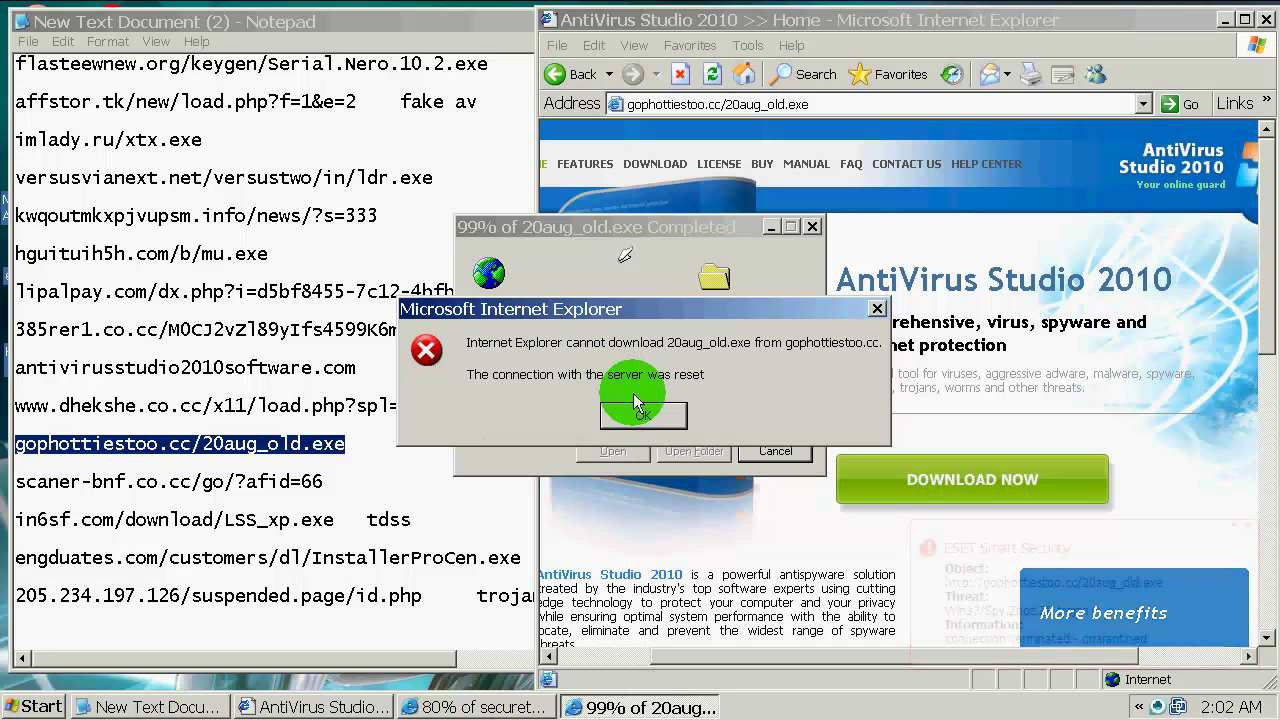
pyautogui.click(646, 415)
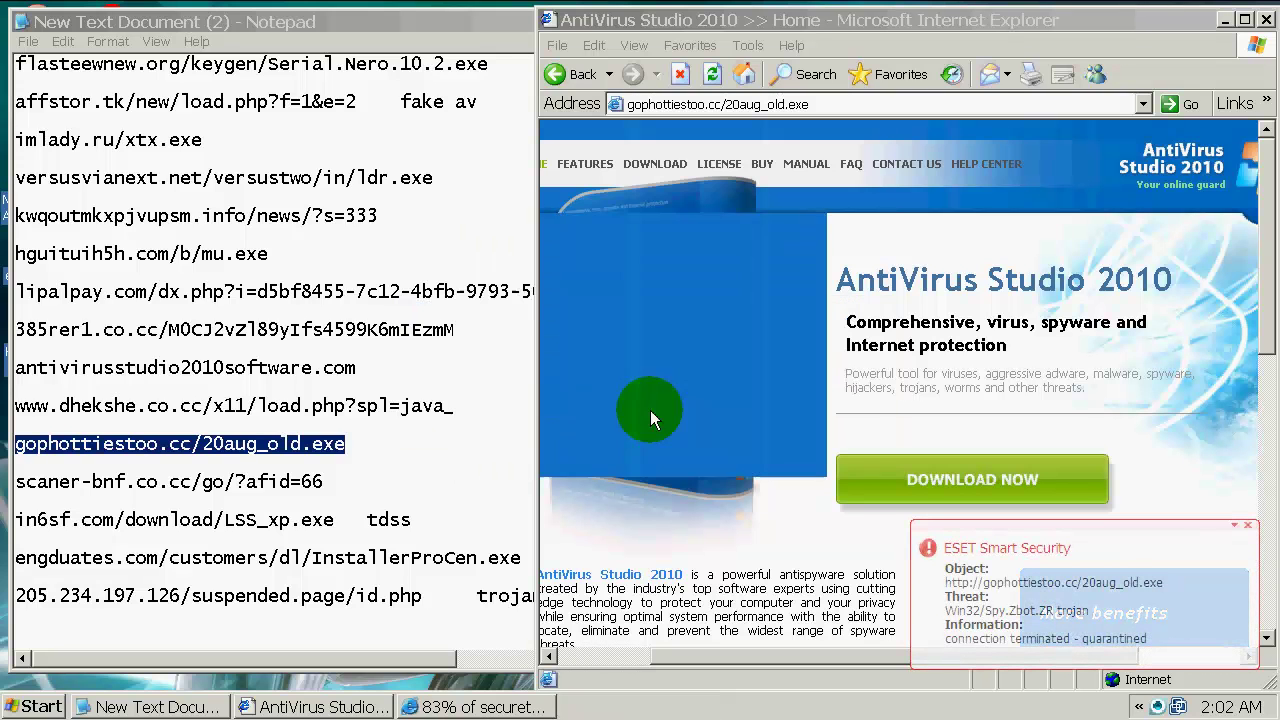
# Step: Load scaner-bnf.co.cc/go/?afid=66 and acknowledge the connection-reset download error
pyautogui.click(1252, 527)
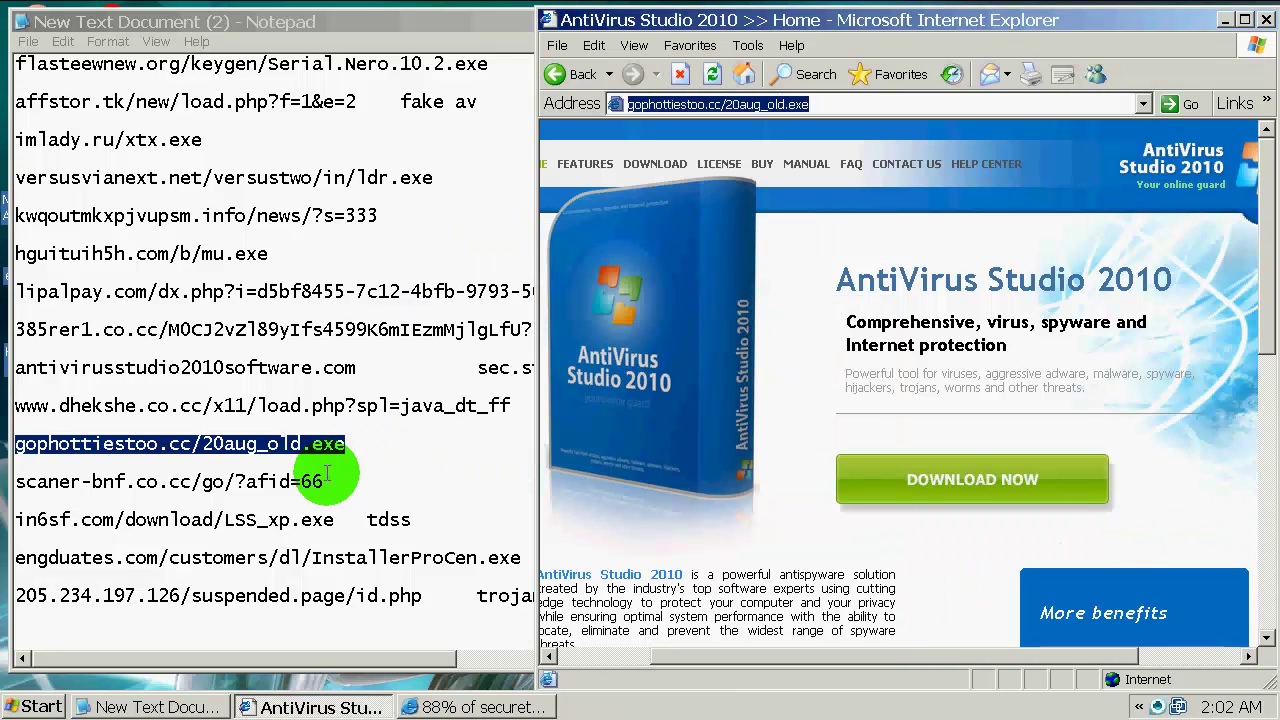
pyautogui.moveTo(326, 484); pyautogui.dragTo(22, 484)
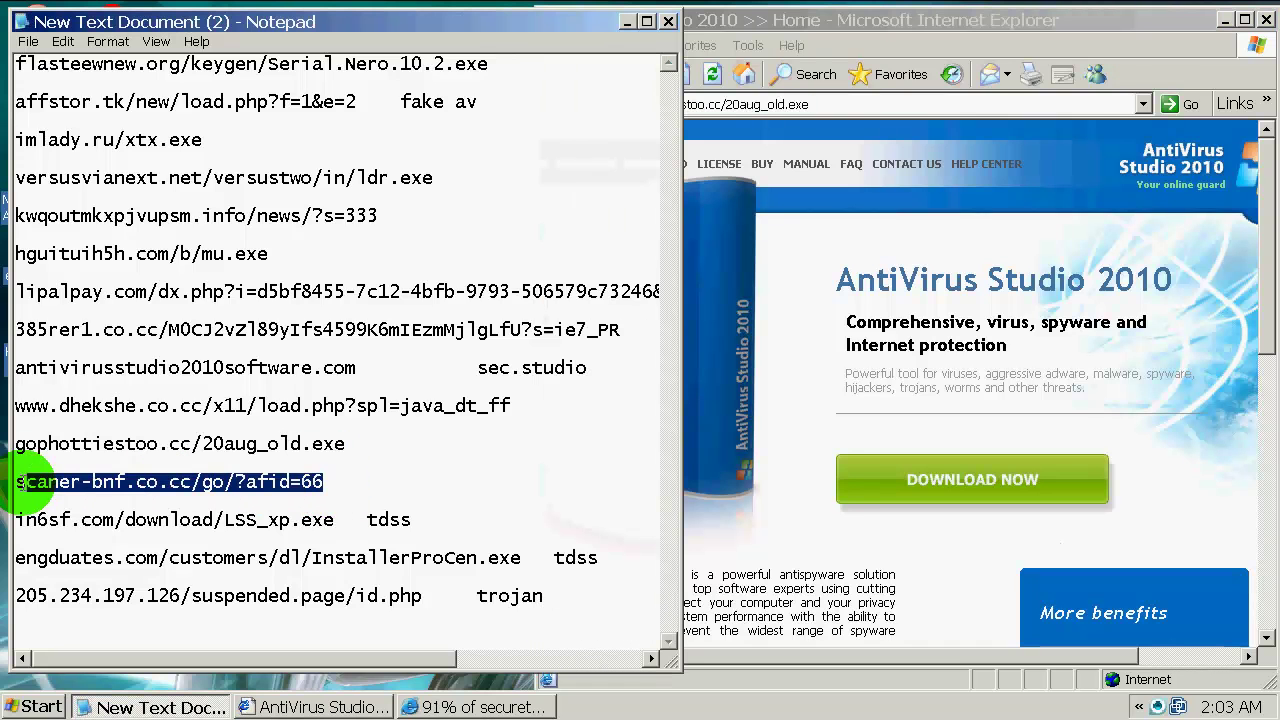
pyautogui.click(893, 101)
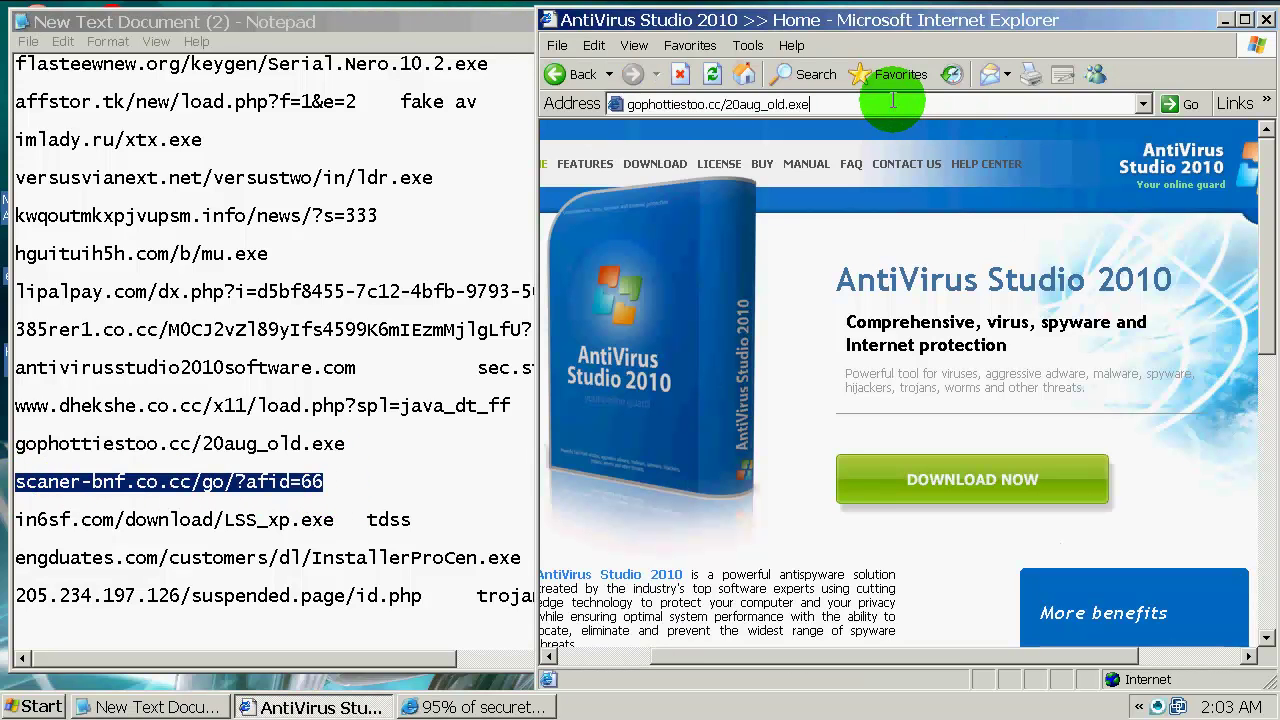
pyautogui.write('scaner-bnf.co.cc/go/?afid=66')
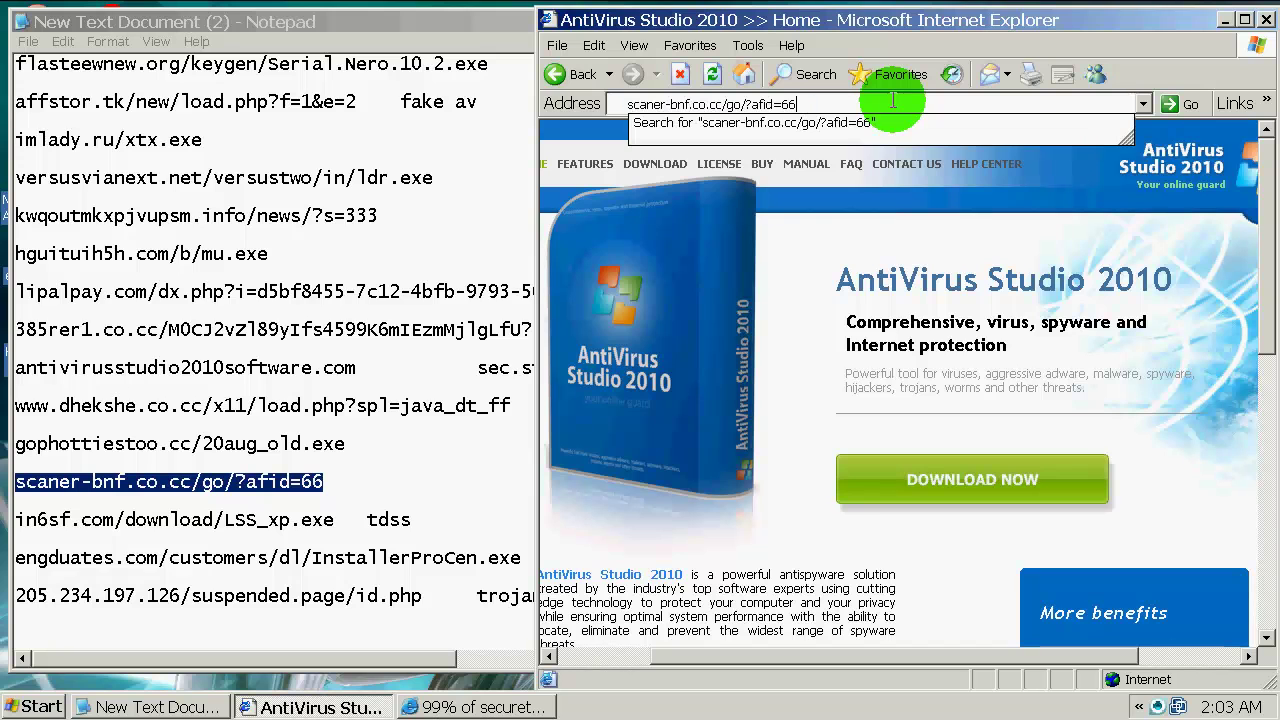
pyautogui.press('Return')
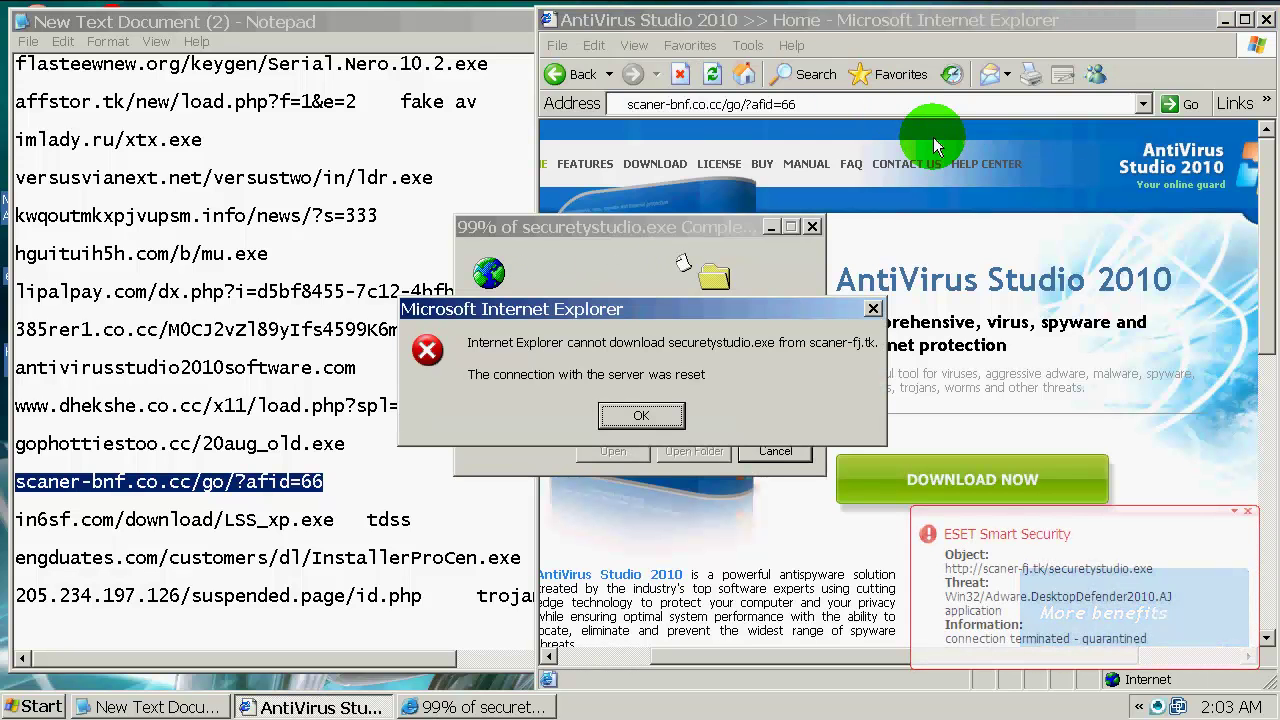
pyautogui.click(641, 416)
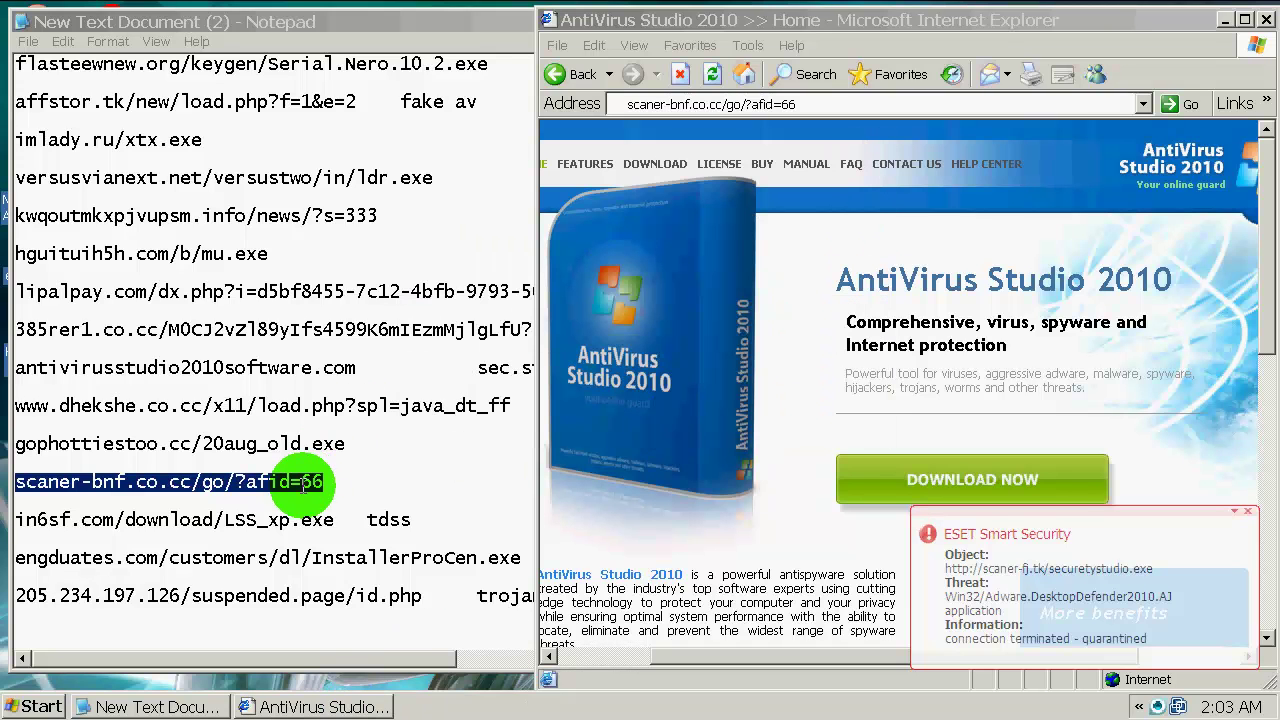
# Step: Reload the scaner-bnf page, run its offered file, then clear the error and ESET alert
pyautogui.click(805, 106)
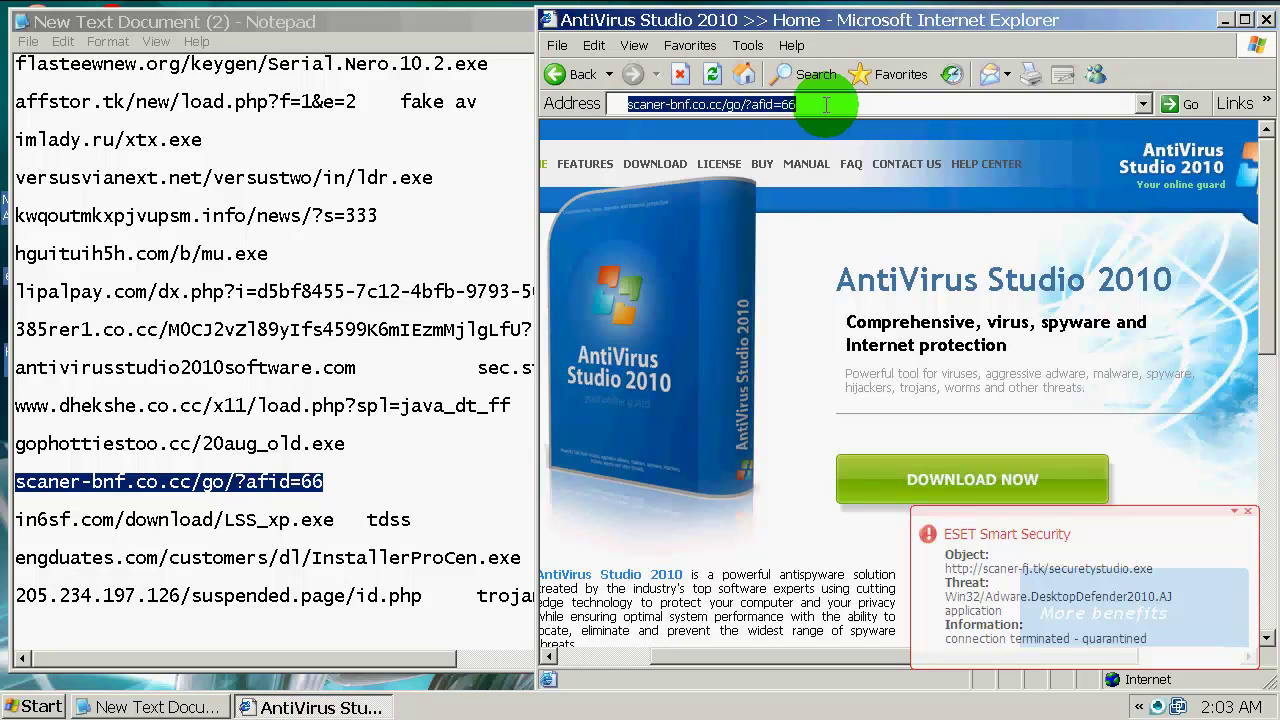
pyautogui.write('scaner-bnf.co.cc/go/?afid=66')
pyautogui.press('Return')
pyautogui.click(526, 371)
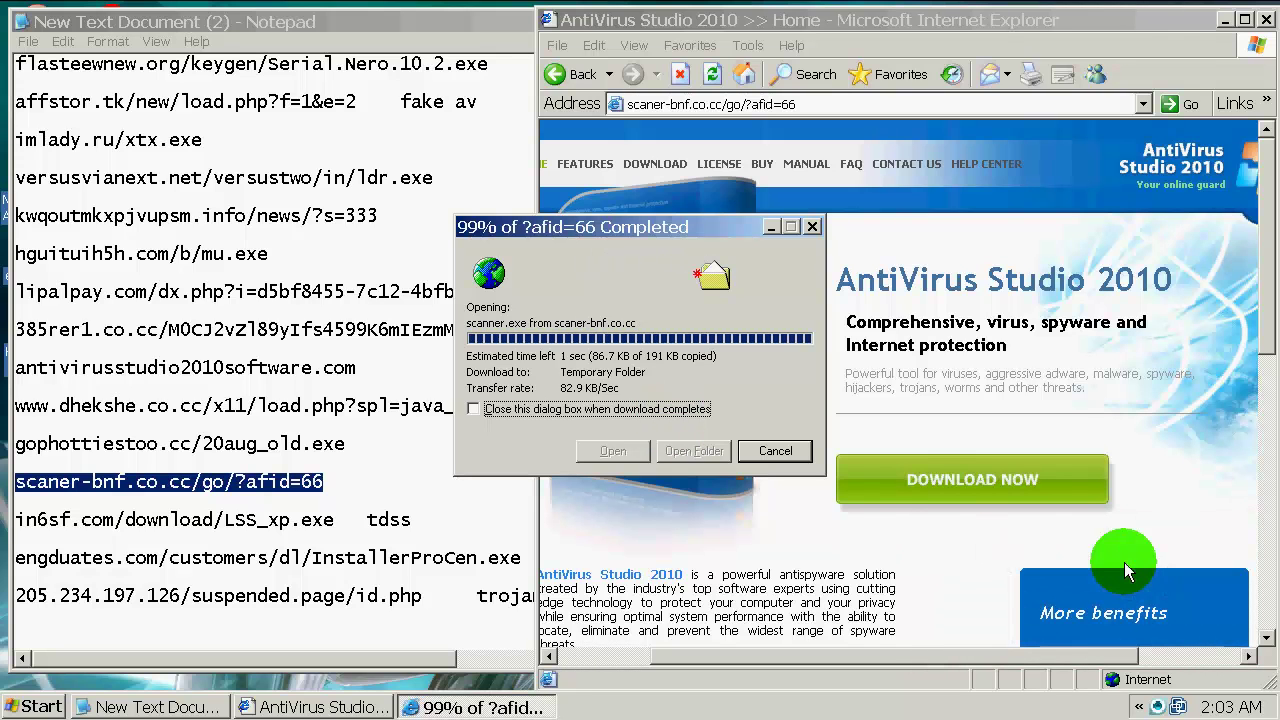
pyautogui.click(658, 424)
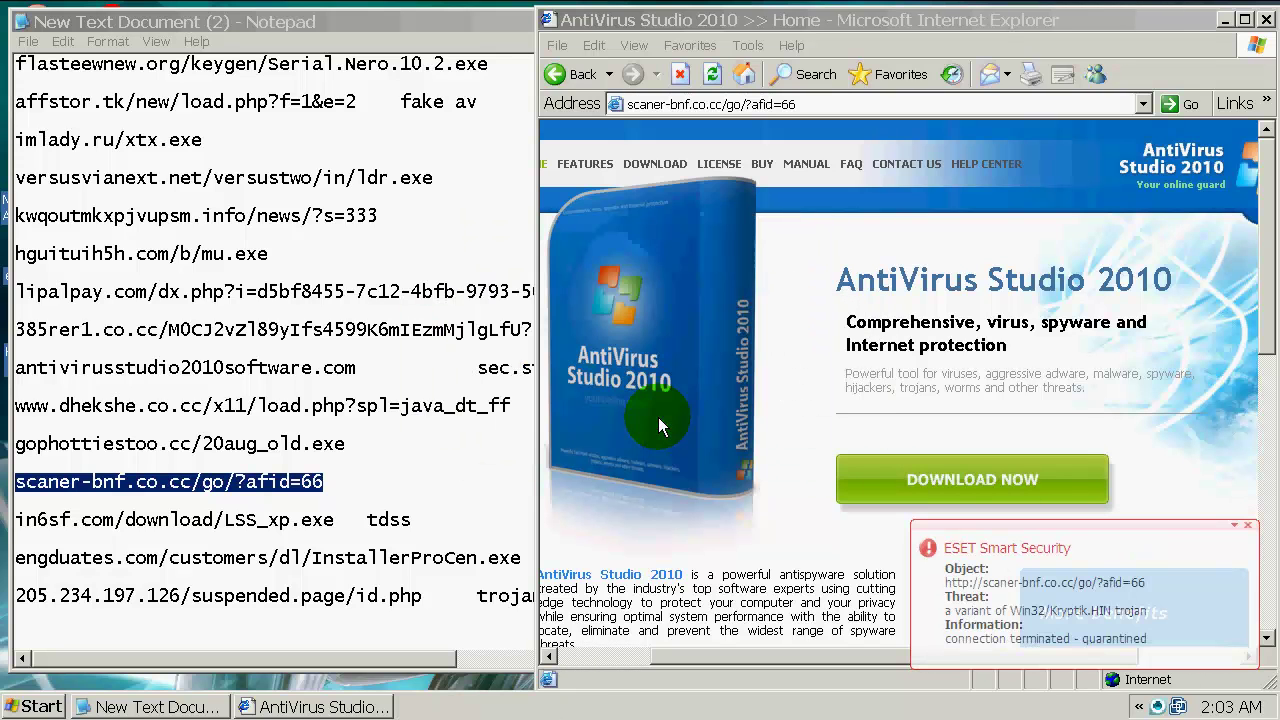
pyautogui.click(1249, 530)
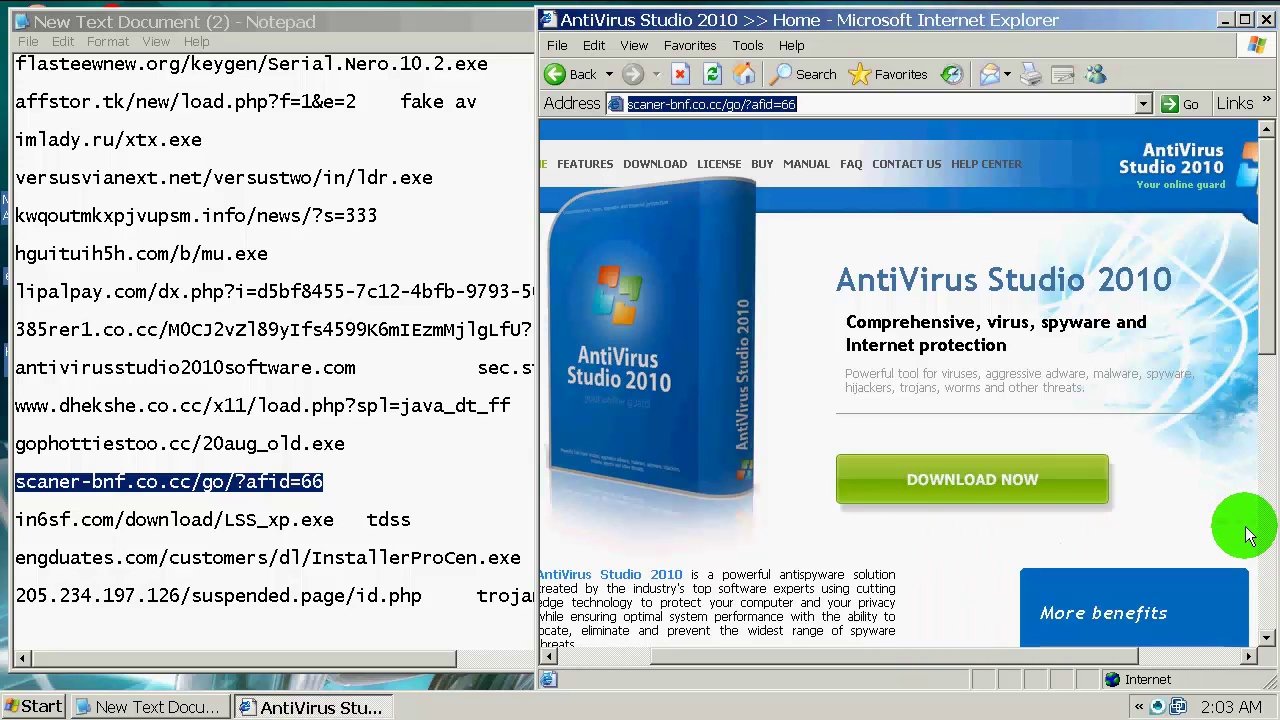
# Step: Load in6sf.com/download/LSS_xp.exe and run the download
pyautogui.click(335, 519)
pyautogui.moveTo(335, 519); pyautogui.dragTo(40, 519)
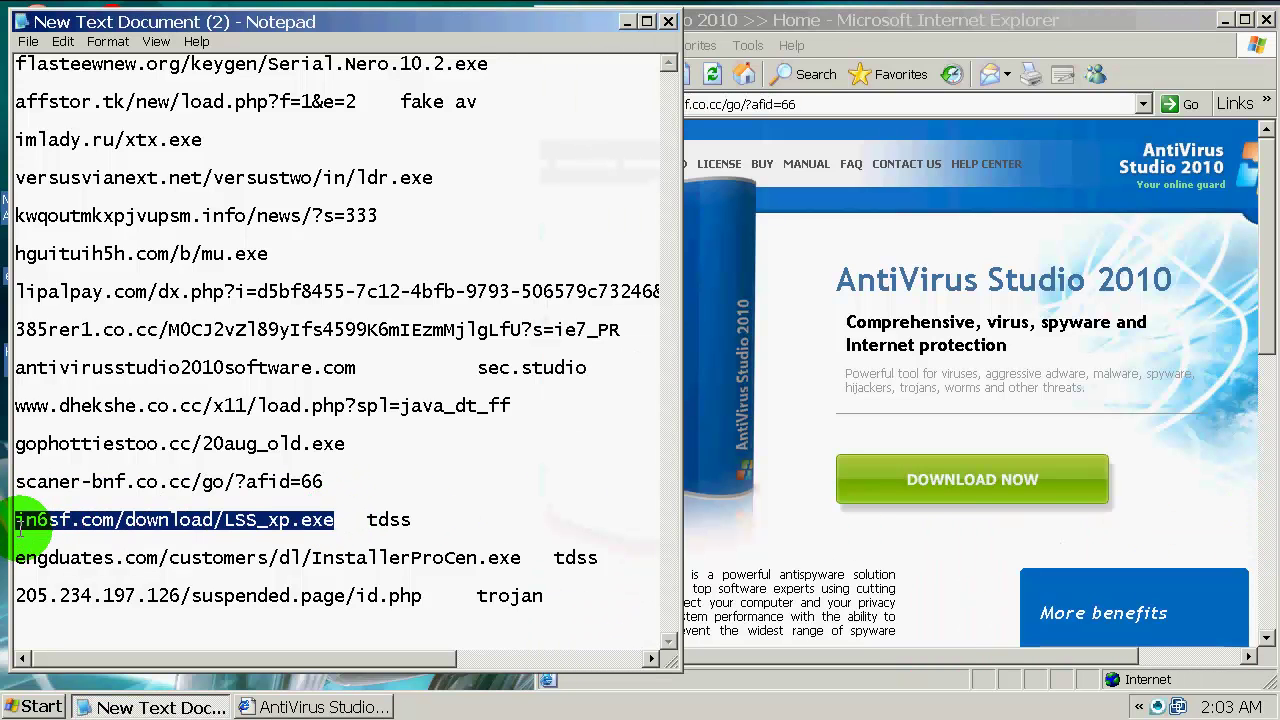
pyautogui.click(832, 104)
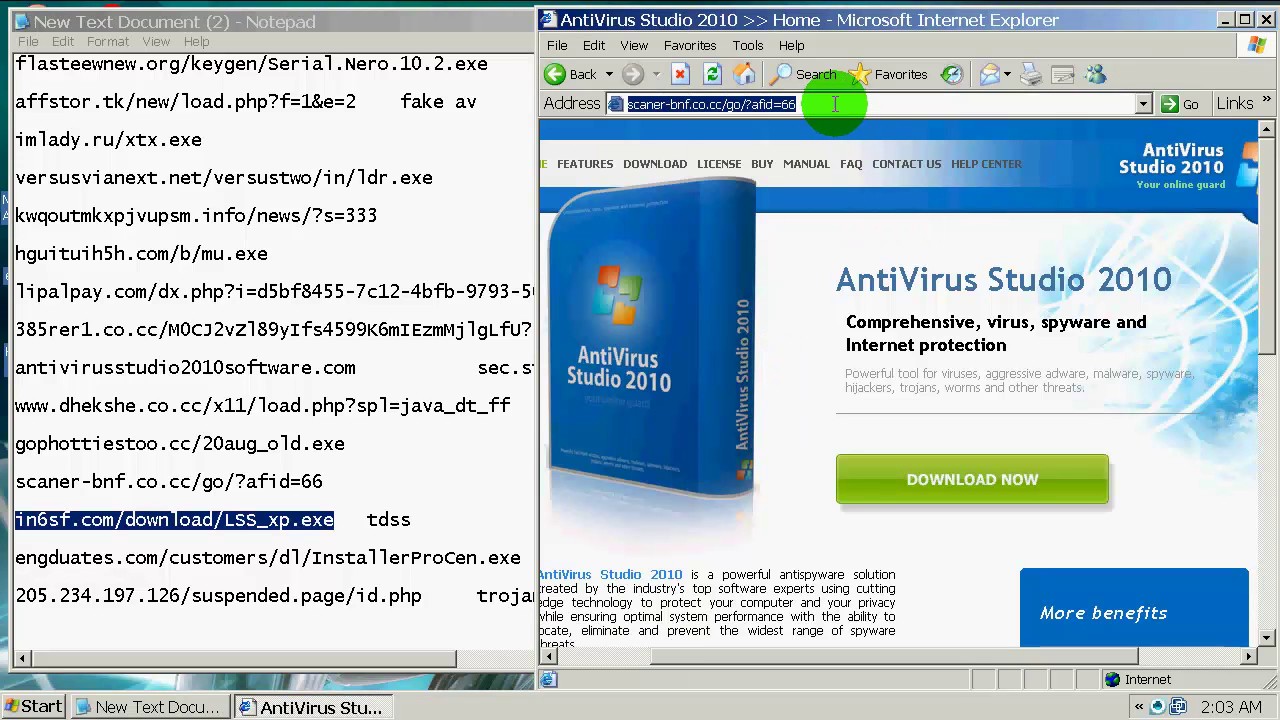
pyautogui.write('in6sf.com/download/LSS_xp.exe')
pyautogui.press('Return')
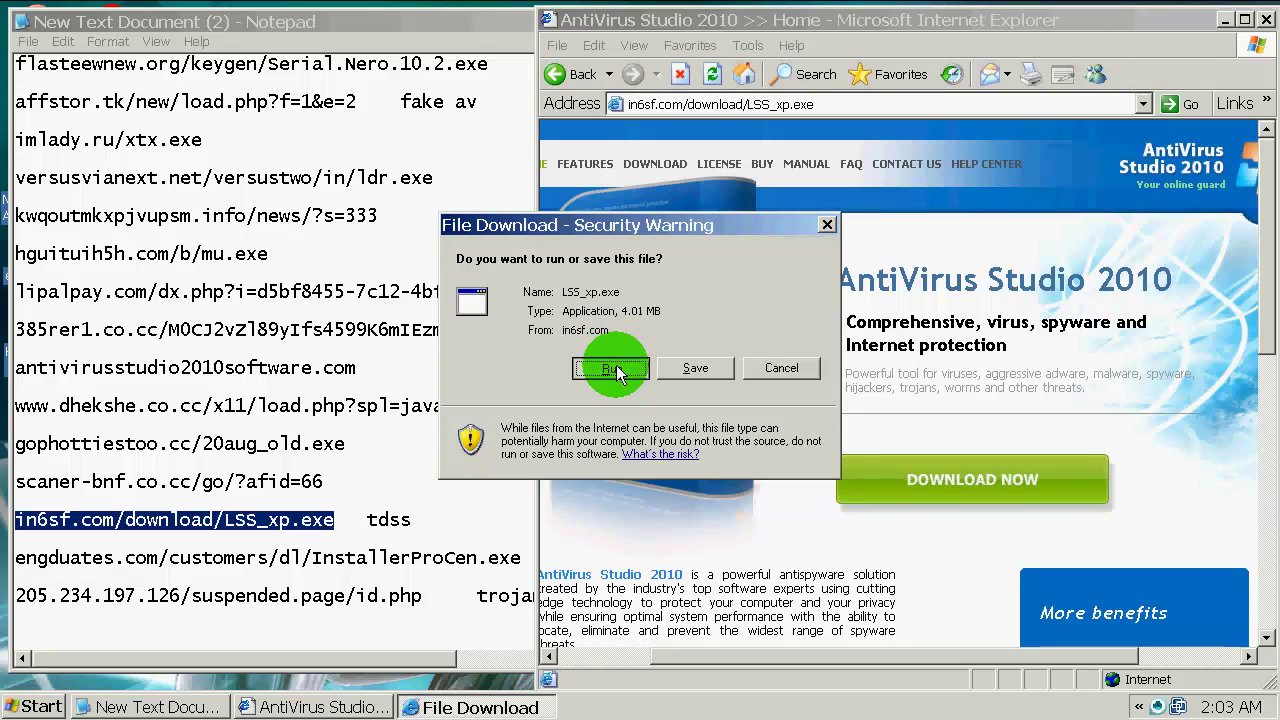
pyautogui.click(612, 369)
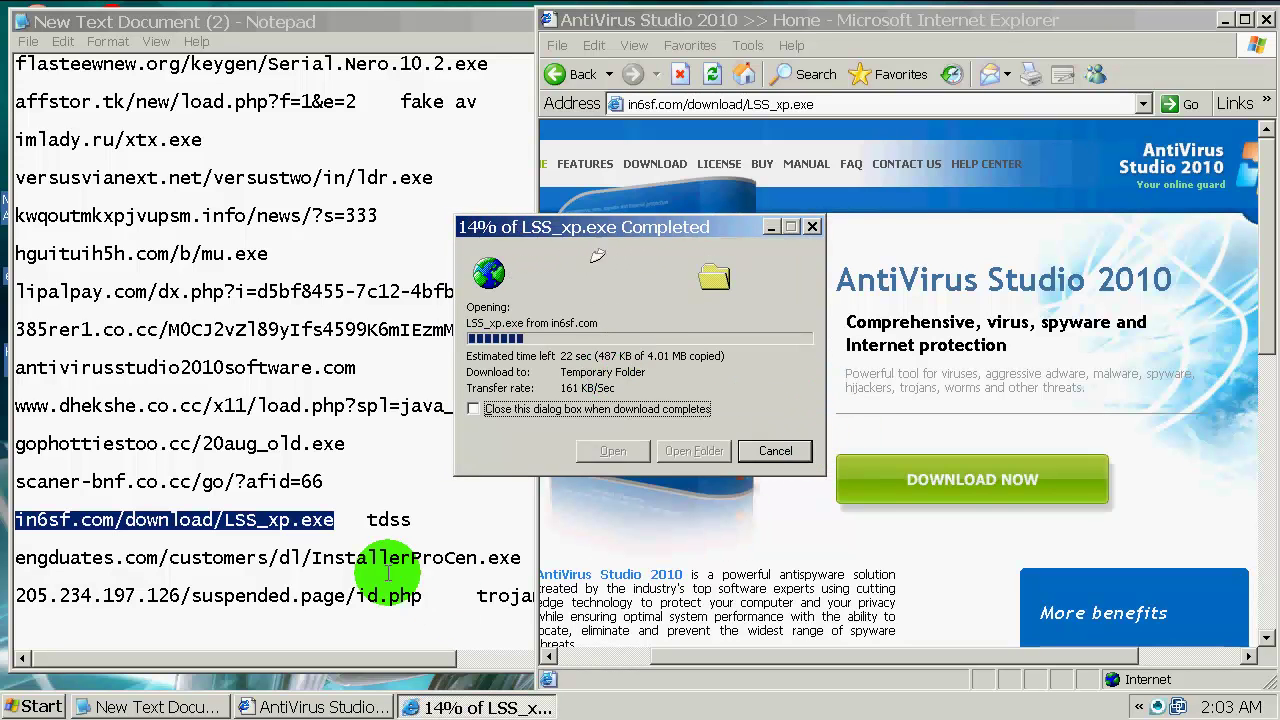
# Step: Copy the engduates.com/customers/dl/InstallerProCen.exe line and clear the browser's address field
pyautogui.click(497, 558)
pyautogui.moveTo(510, 557); pyautogui.dragTo(20, 550)
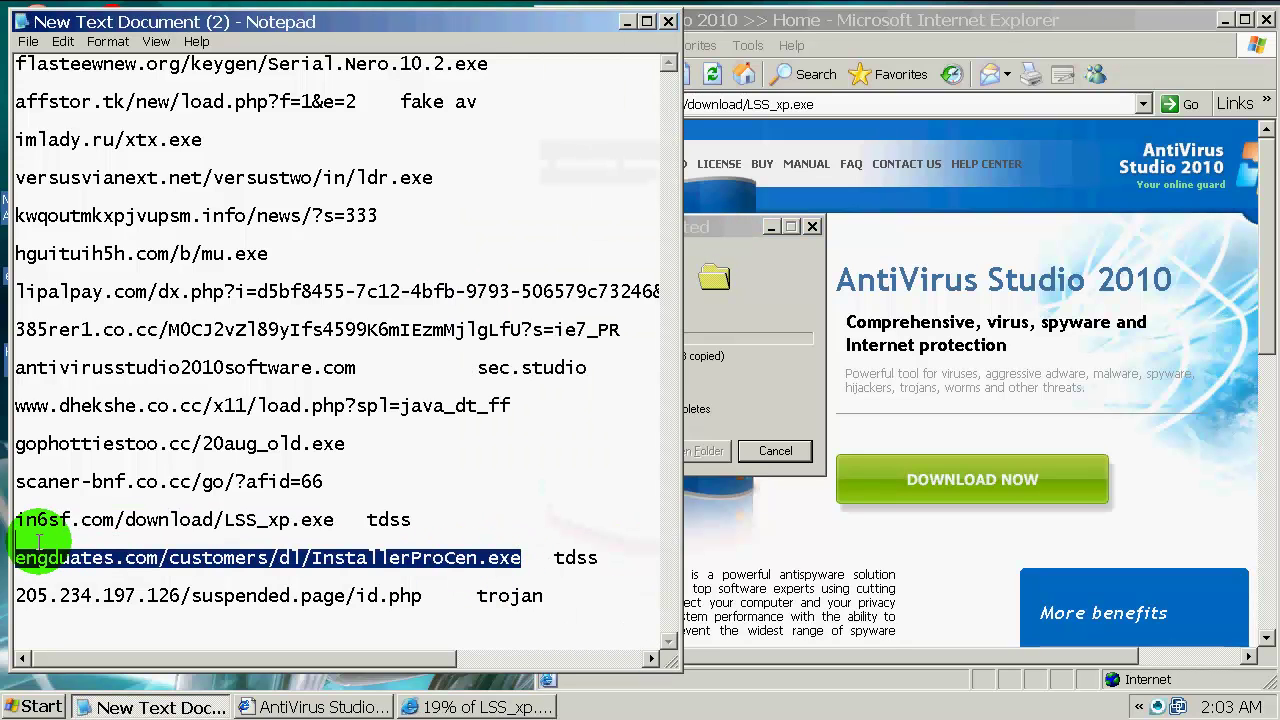
pyautogui.click(888, 104)
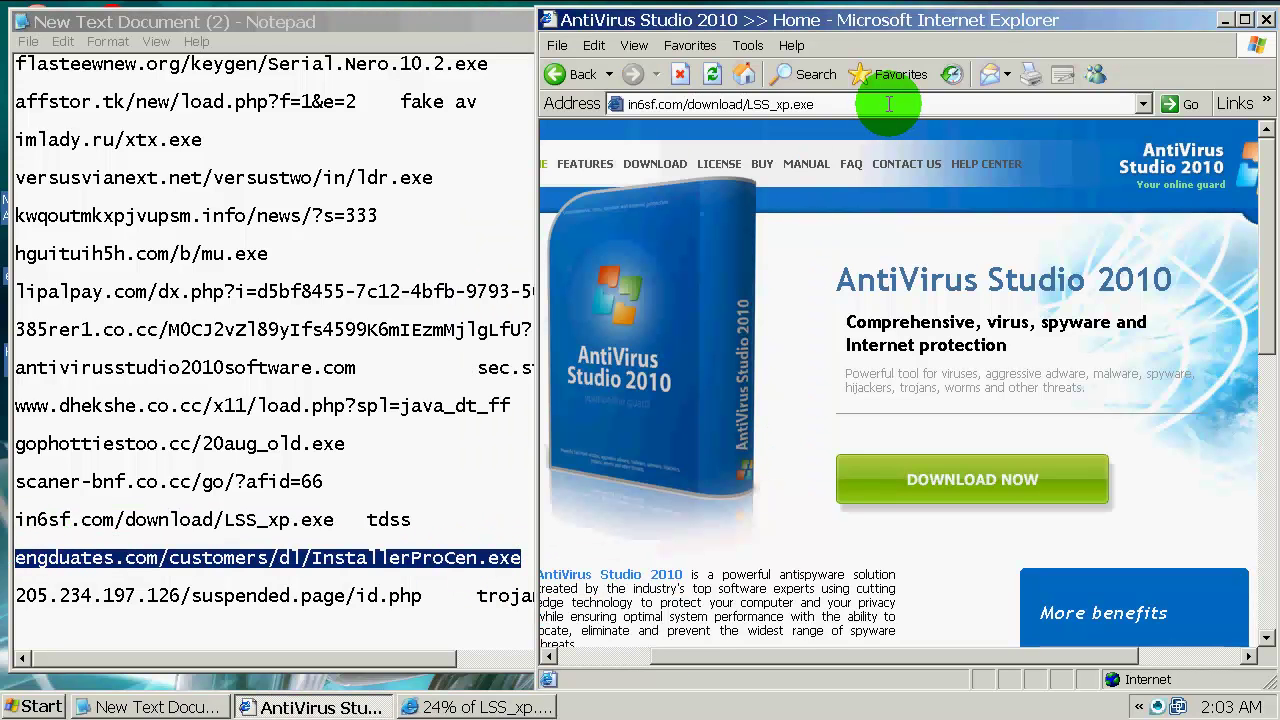
pyautogui.hotkey('ctrl', 'a')
pyautogui.press('BackSpace')
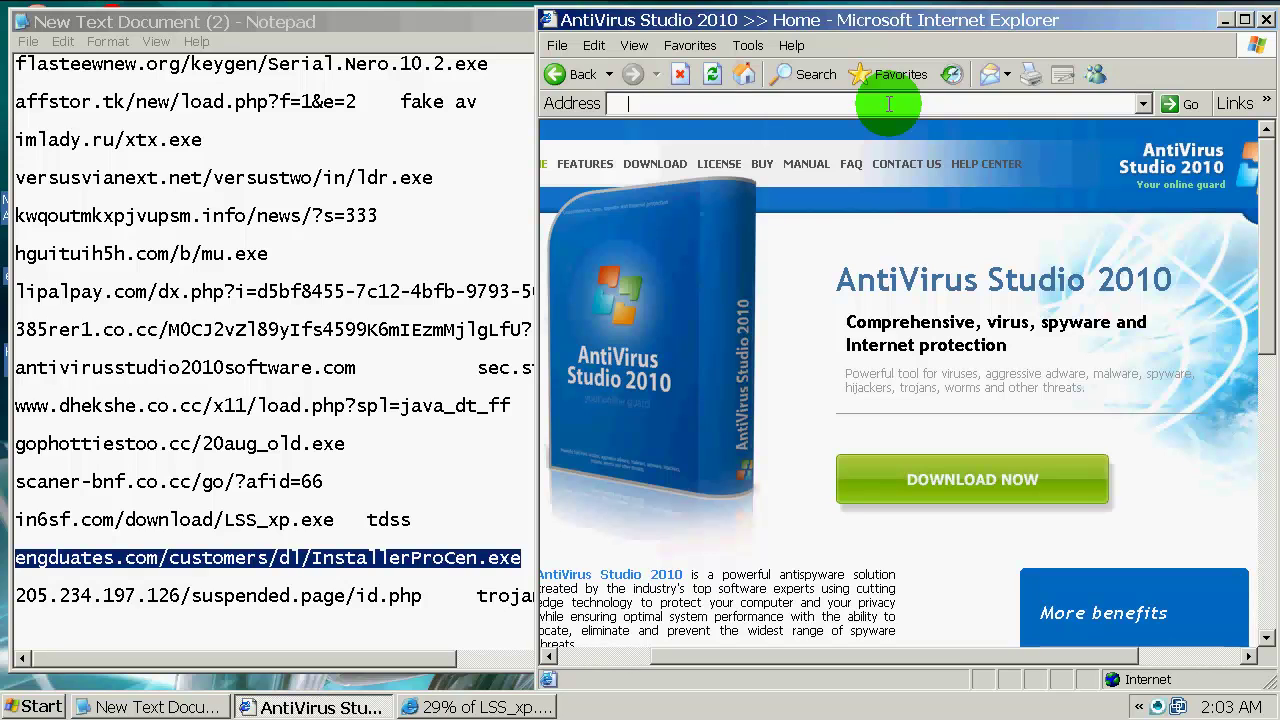
pyautogui.rightClick(252, 560)
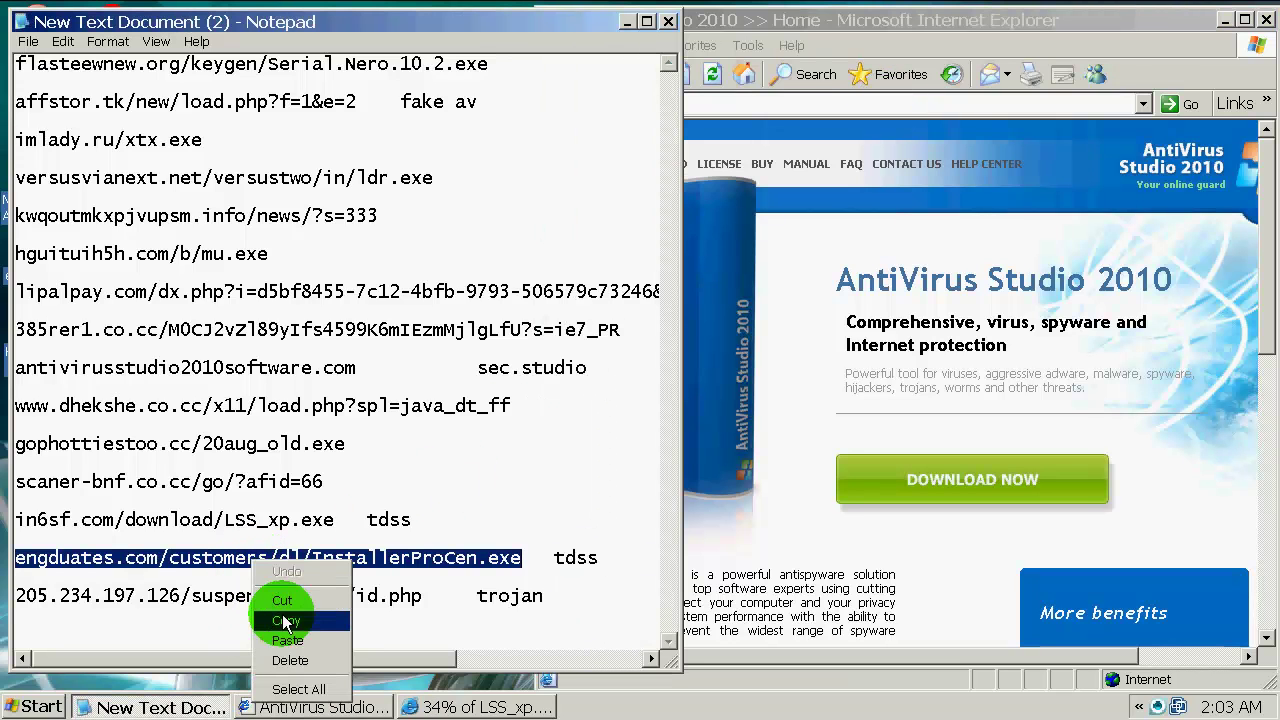
pyautogui.click(285, 621)
pyautogui.click(784, 104)
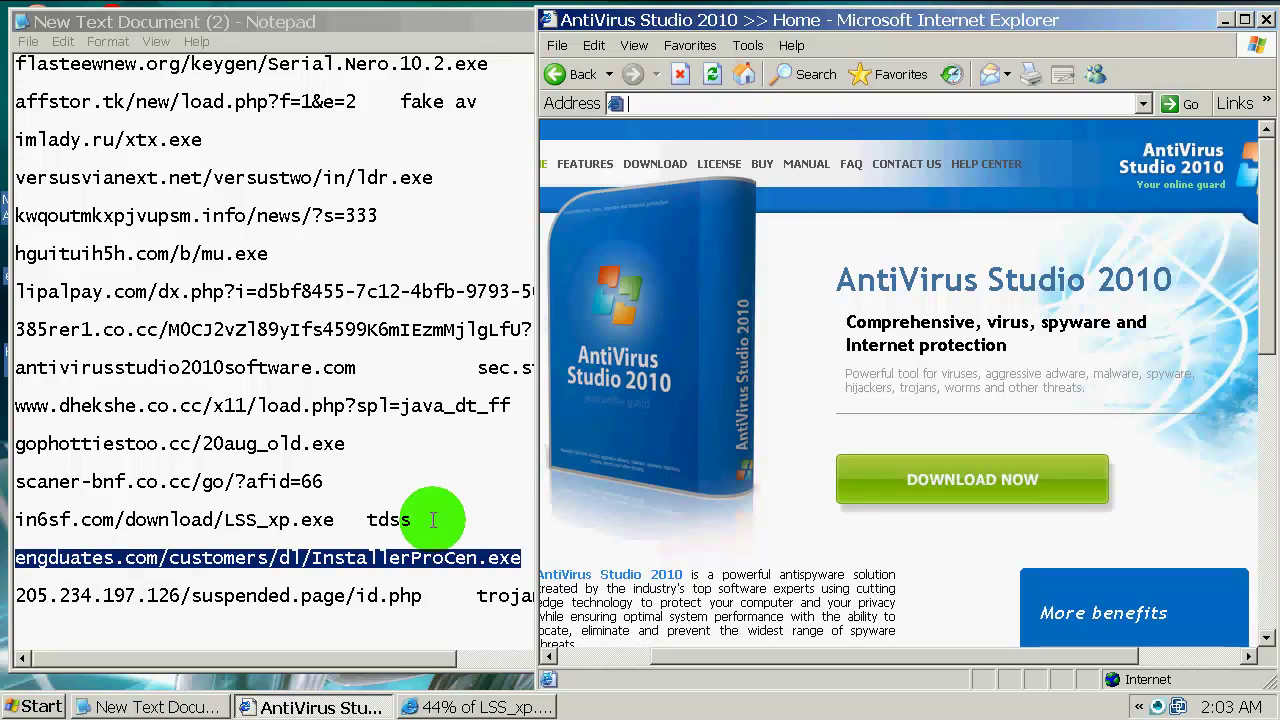
pyautogui.rightClick(370, 557)
pyautogui.click(410, 617)
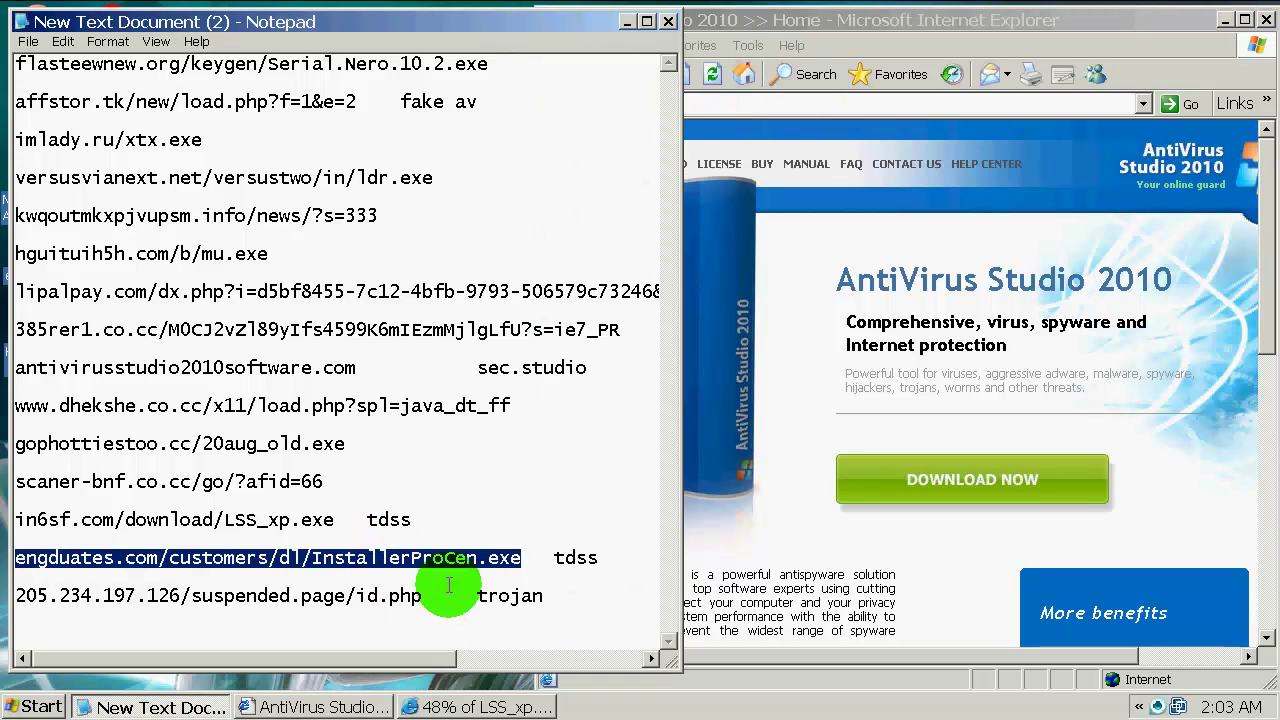
pyautogui.click(846, 103)
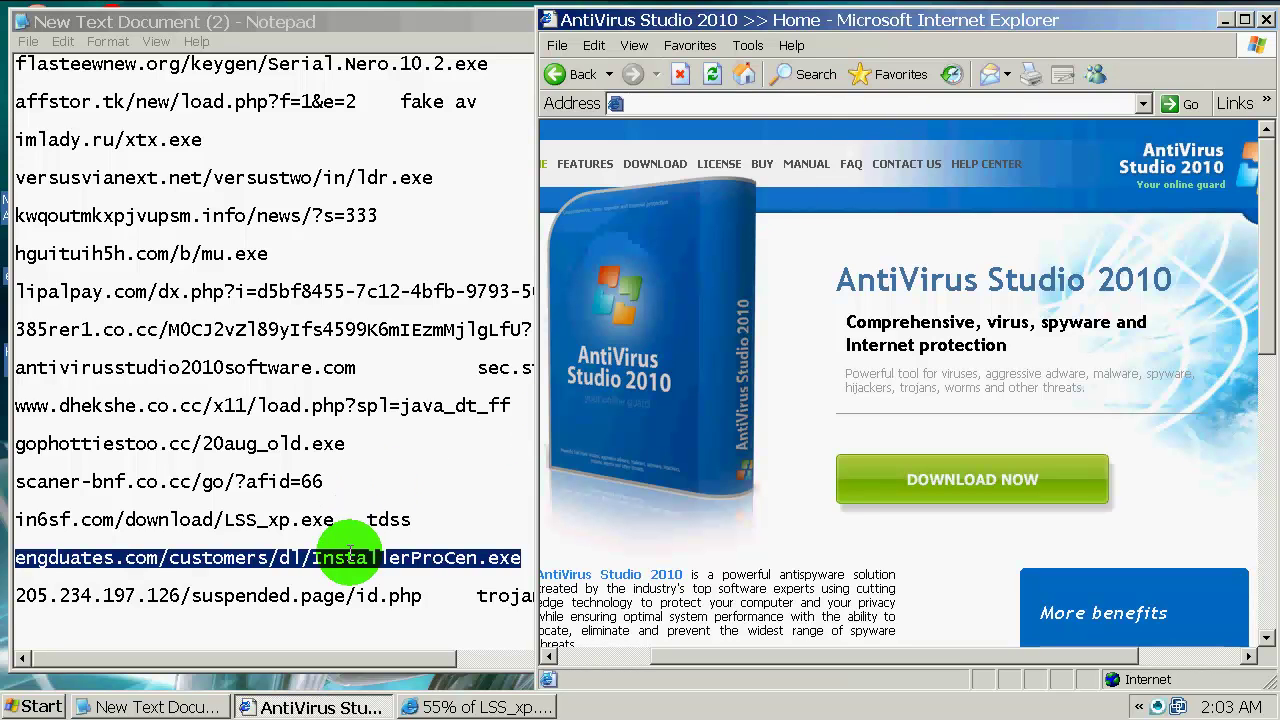
# Step: Load 205.234.197.126/suspended.page/id.php, run its file, and dismiss the connection-reset error
pyautogui.moveTo(422, 596); pyautogui.dragTo(8, 600)
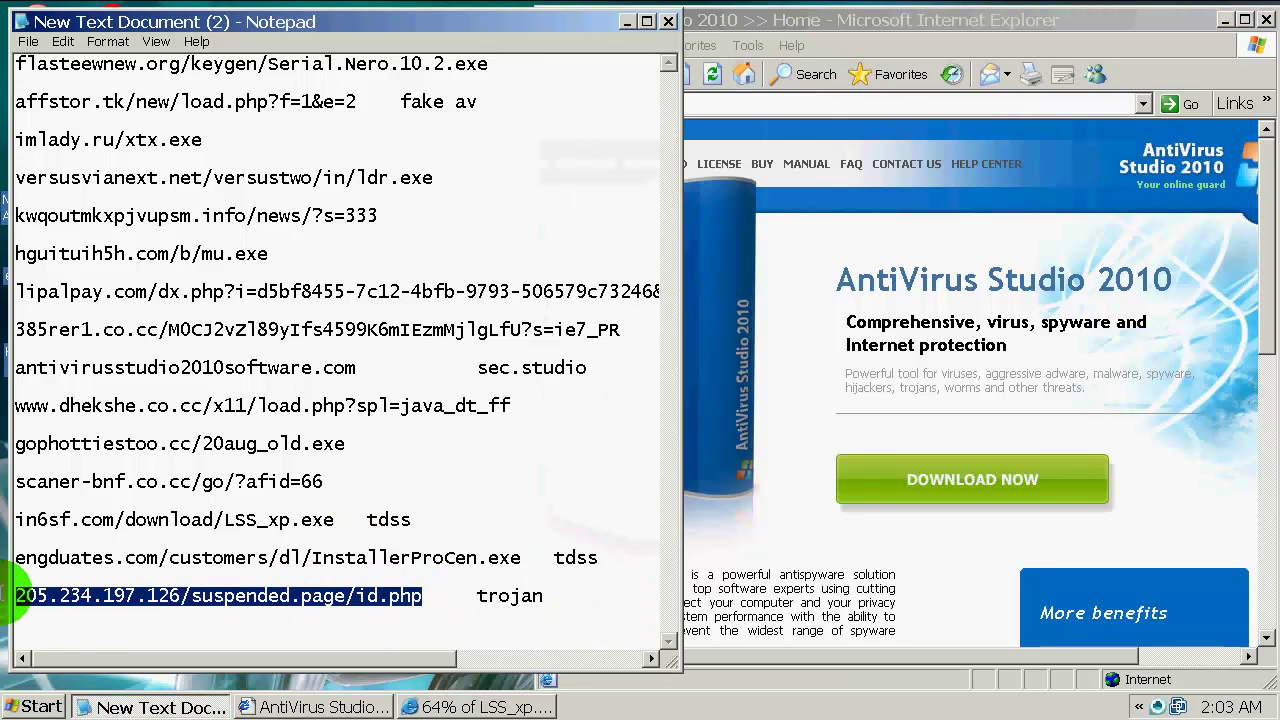
pyautogui.hotkey('ctrl', 'c')
pyautogui.click(828, 104)
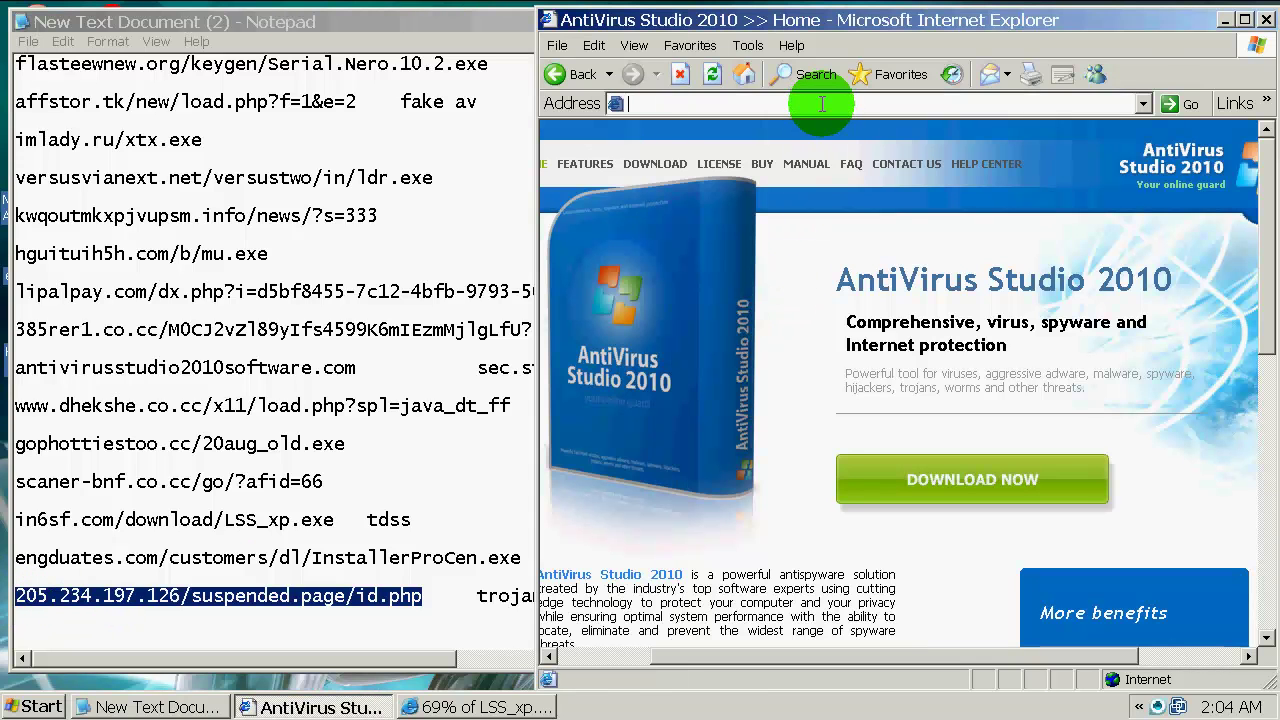
pyautogui.hotkey('ctrl', 'v')
pyautogui.press('Return')
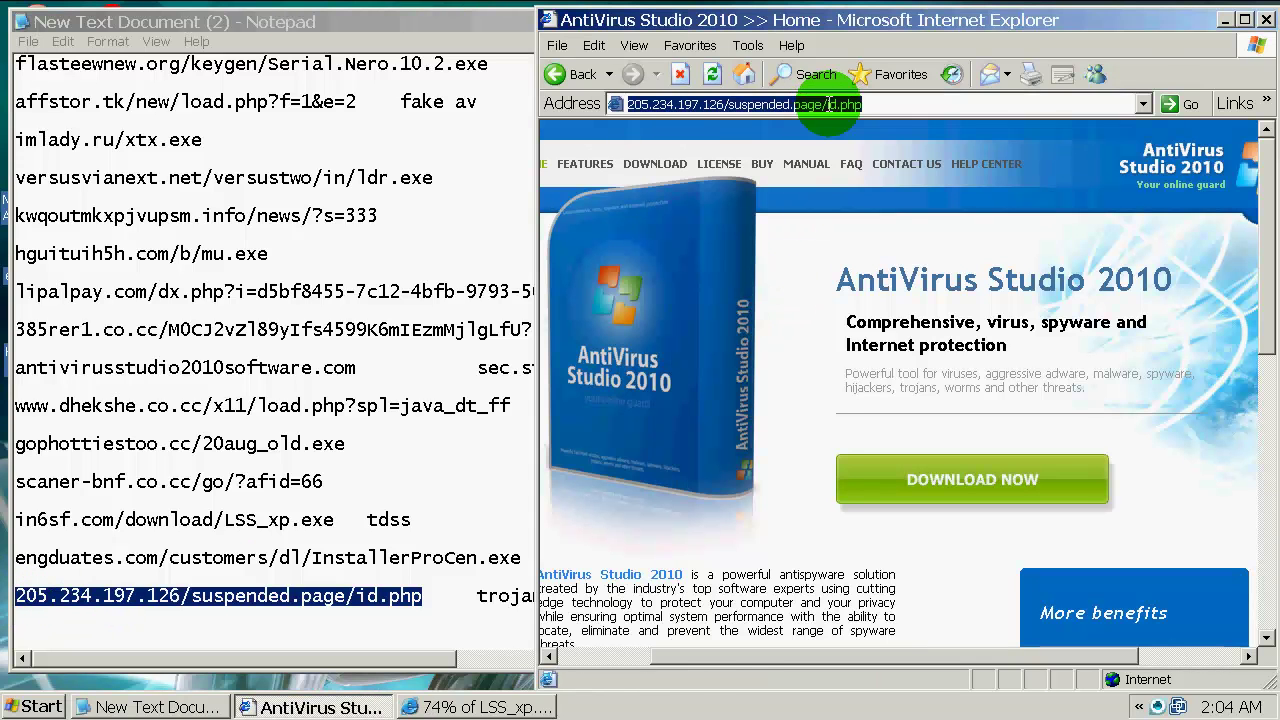
pyautogui.click(610, 364)
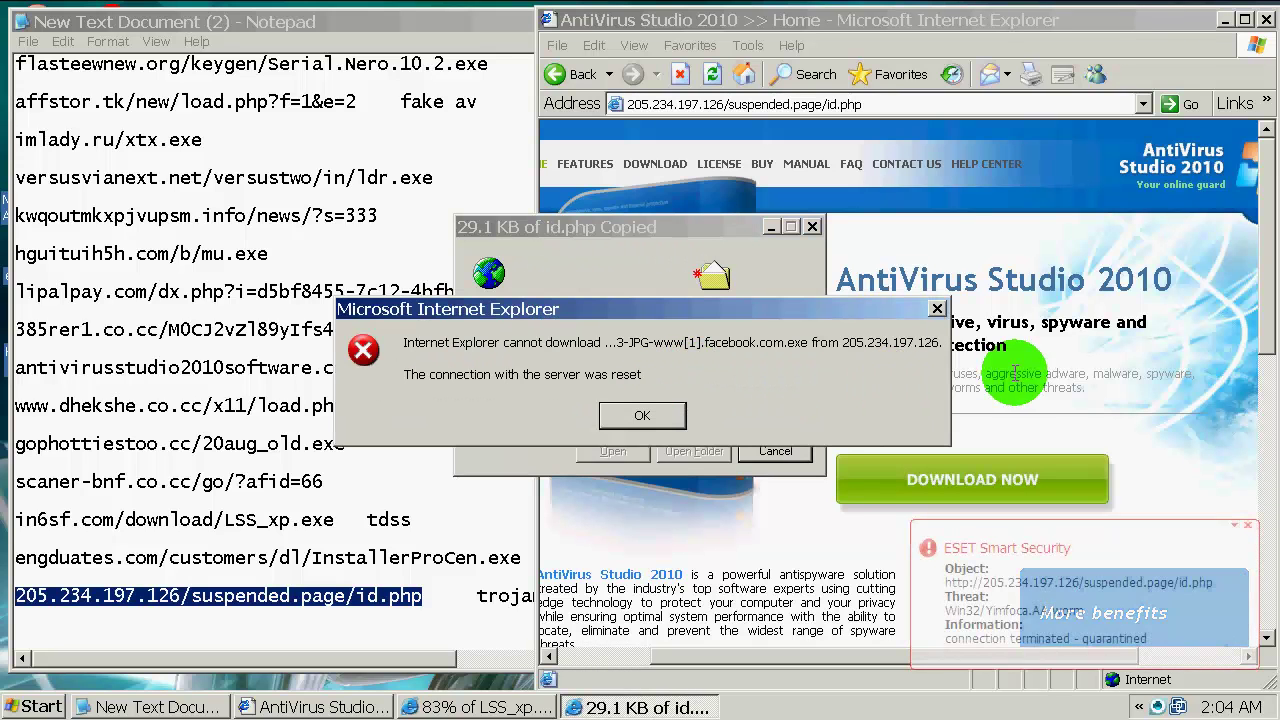
pyautogui.click(645, 420)
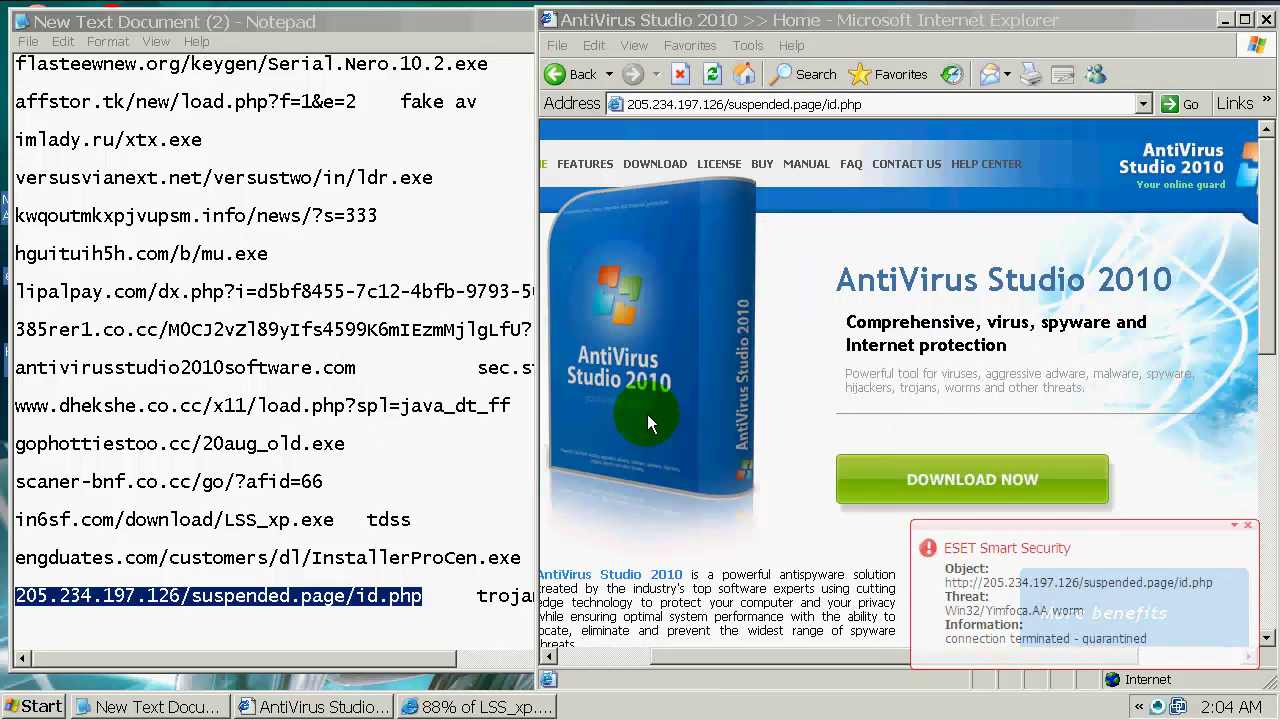
# Step: Copy the engduates.com link, then dismiss the failed LSS_xp.exe error and ESET alert
pyautogui.click(490, 557)
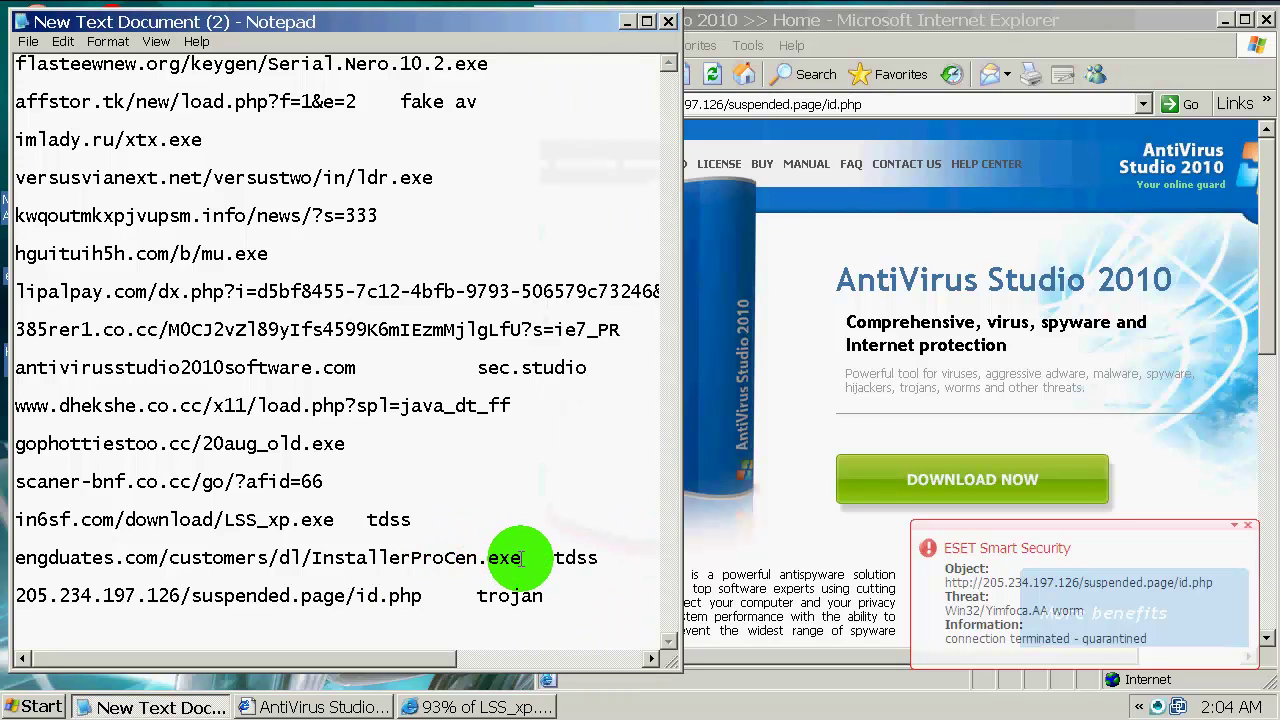
pyautogui.moveTo(521, 558); pyautogui.dragTo(92, 558)
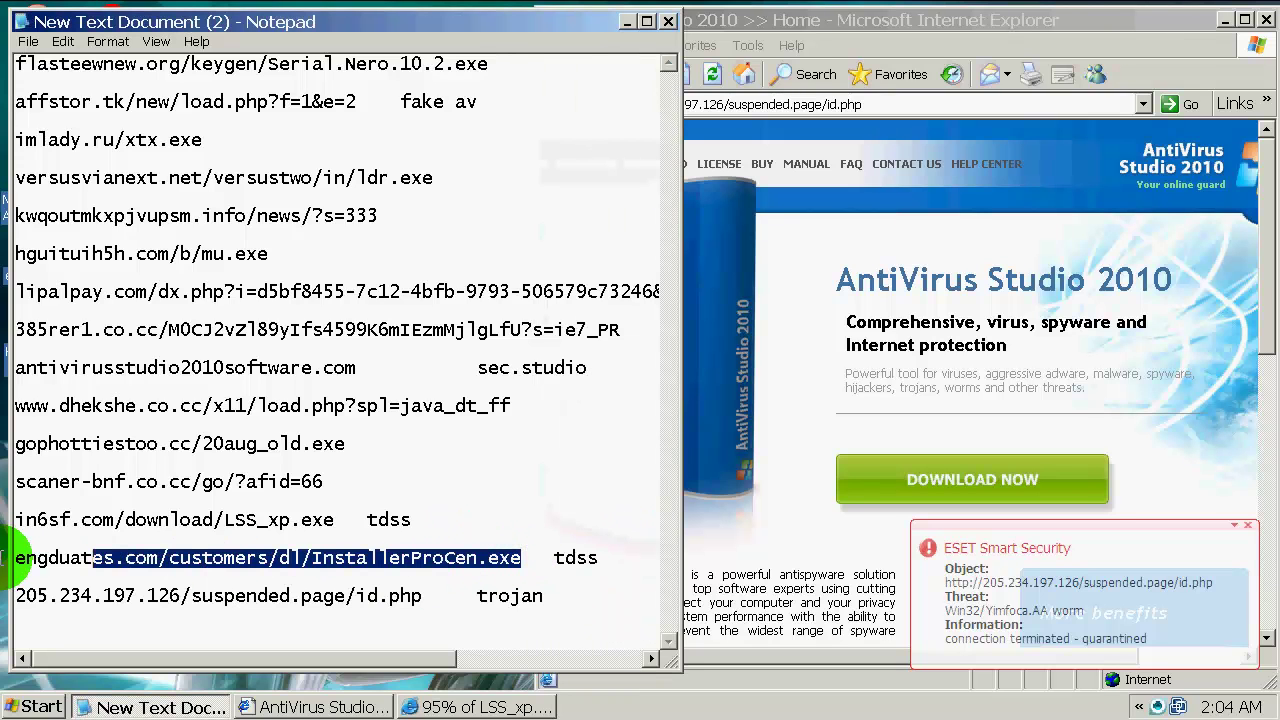
pyautogui.rightClick(85, 560)
pyautogui.click(112, 614)
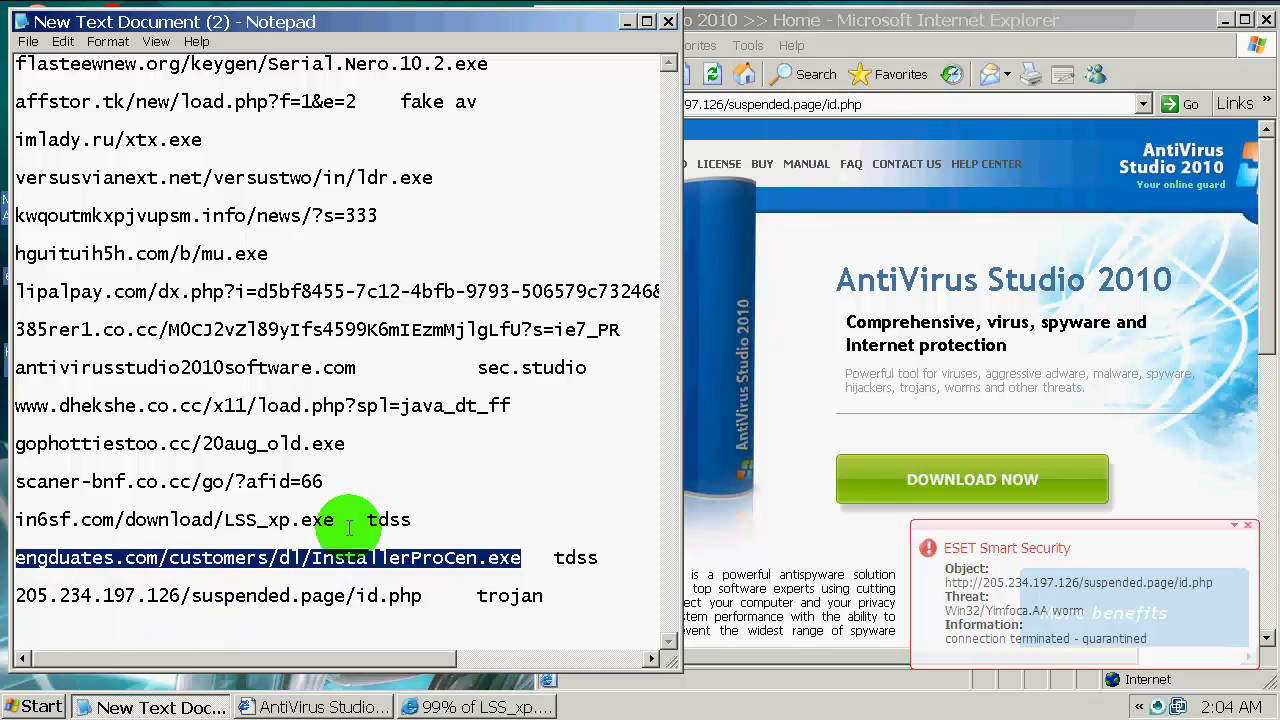
pyautogui.click(890, 102)
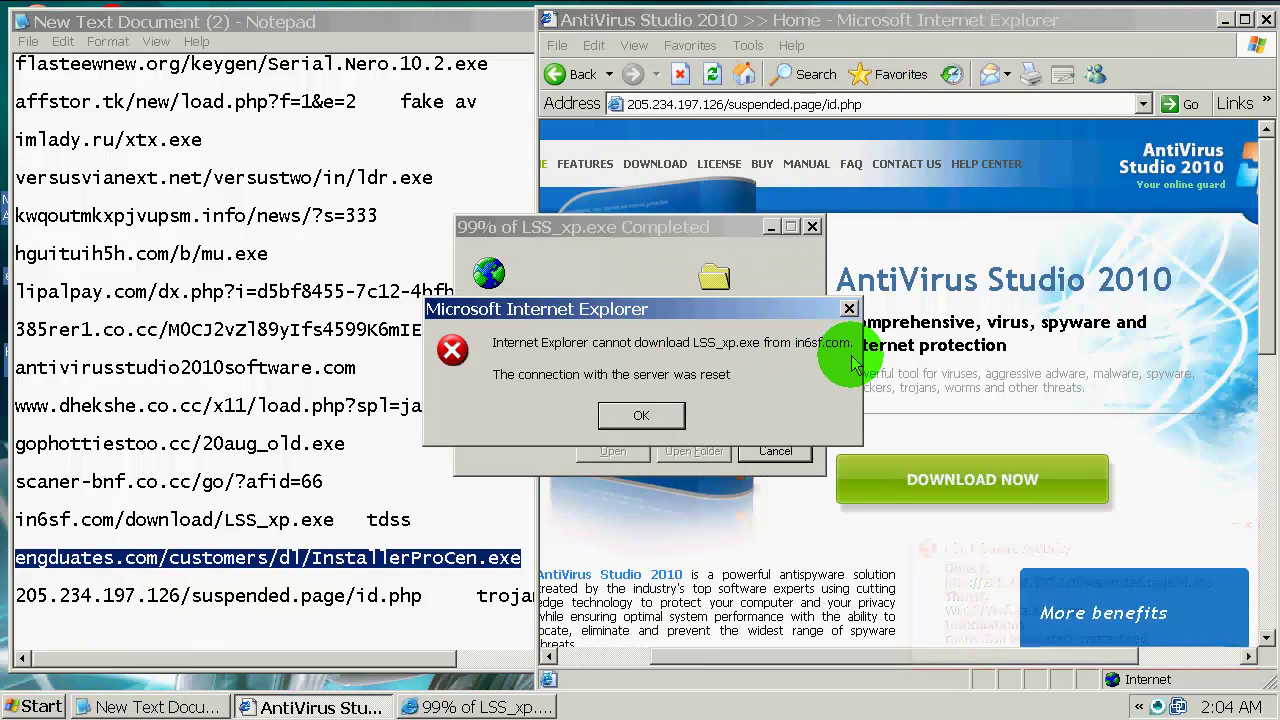
pyautogui.click(652, 413)
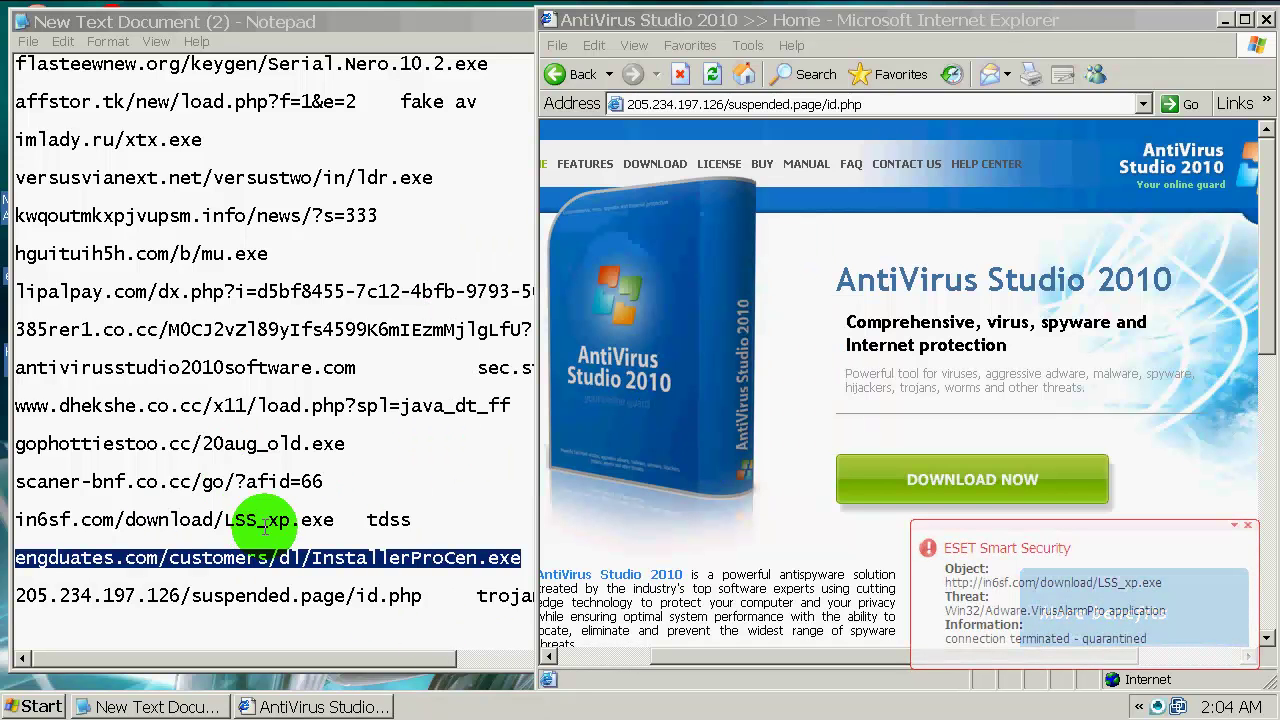
pyautogui.click(1246, 528)
# Step: Load the engduates.com InstallerProCen.exe link, run it, dismiss the error, and return to Notepad
pyautogui.click(882, 103)
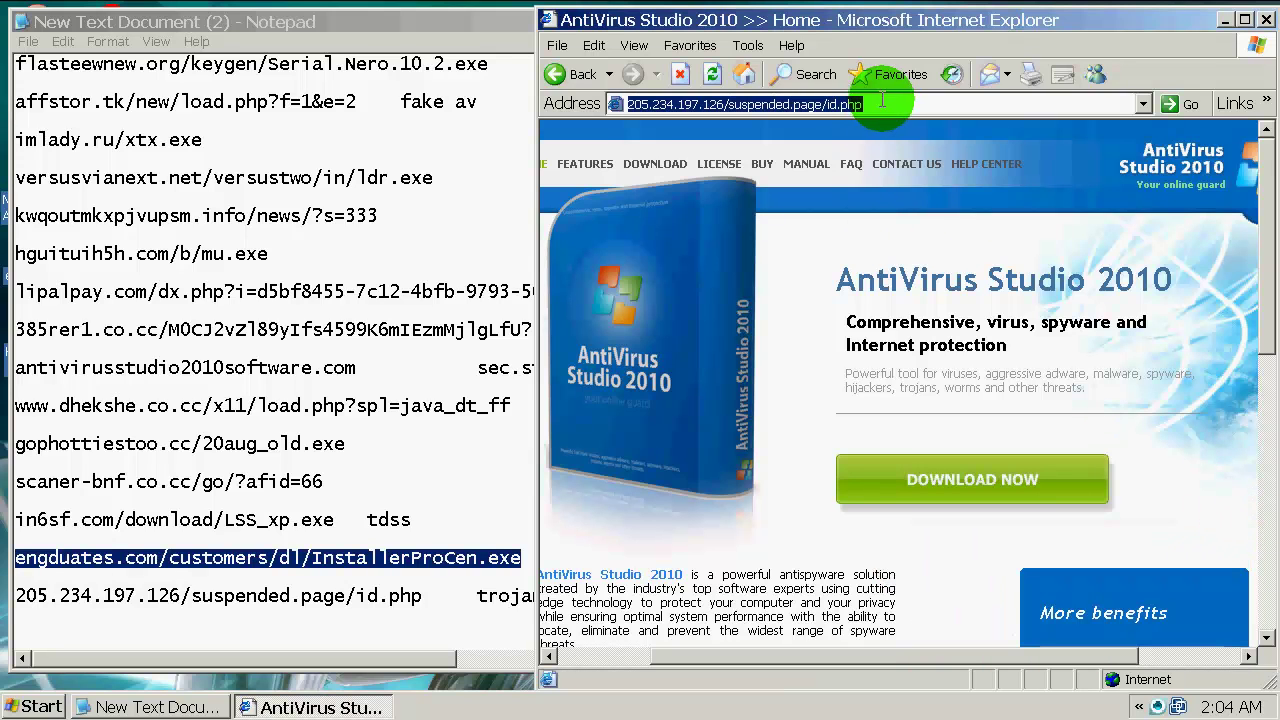
pyautogui.rightClick(884, 102)
pyautogui.click(908, 180)
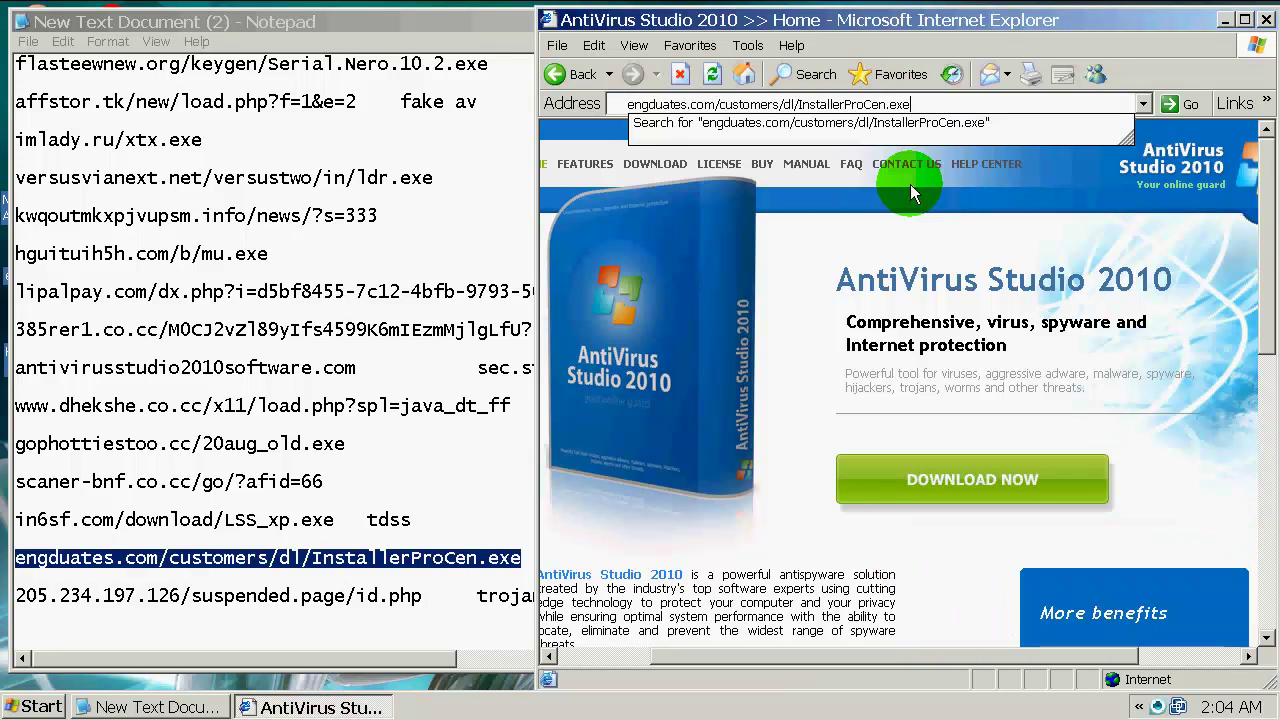
pyautogui.press('Return')
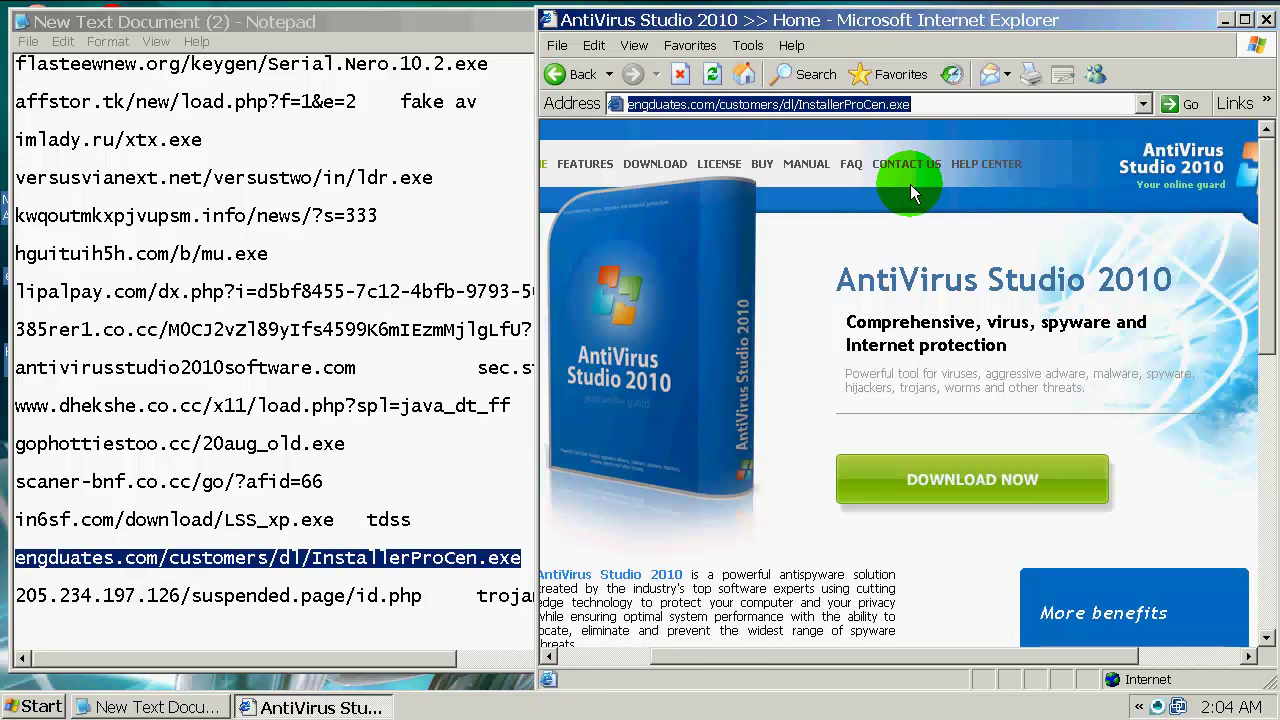
pyautogui.click(618, 370)
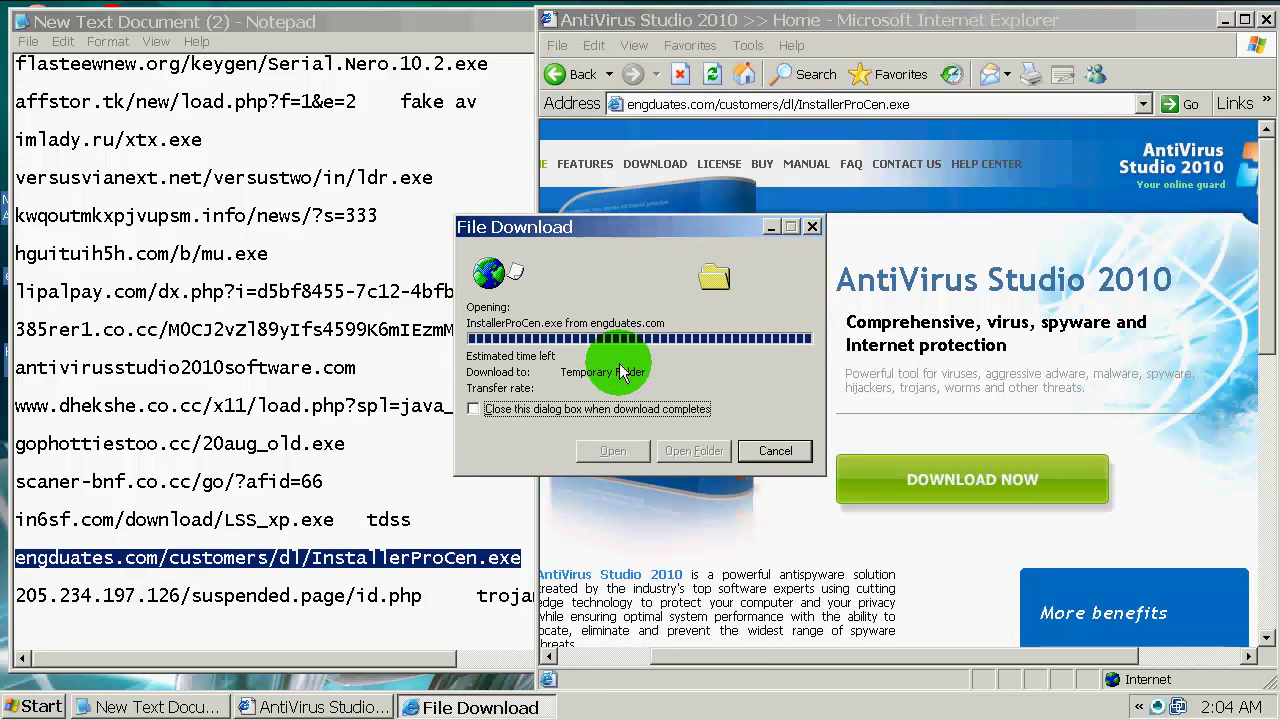
pyautogui.click(632, 414)
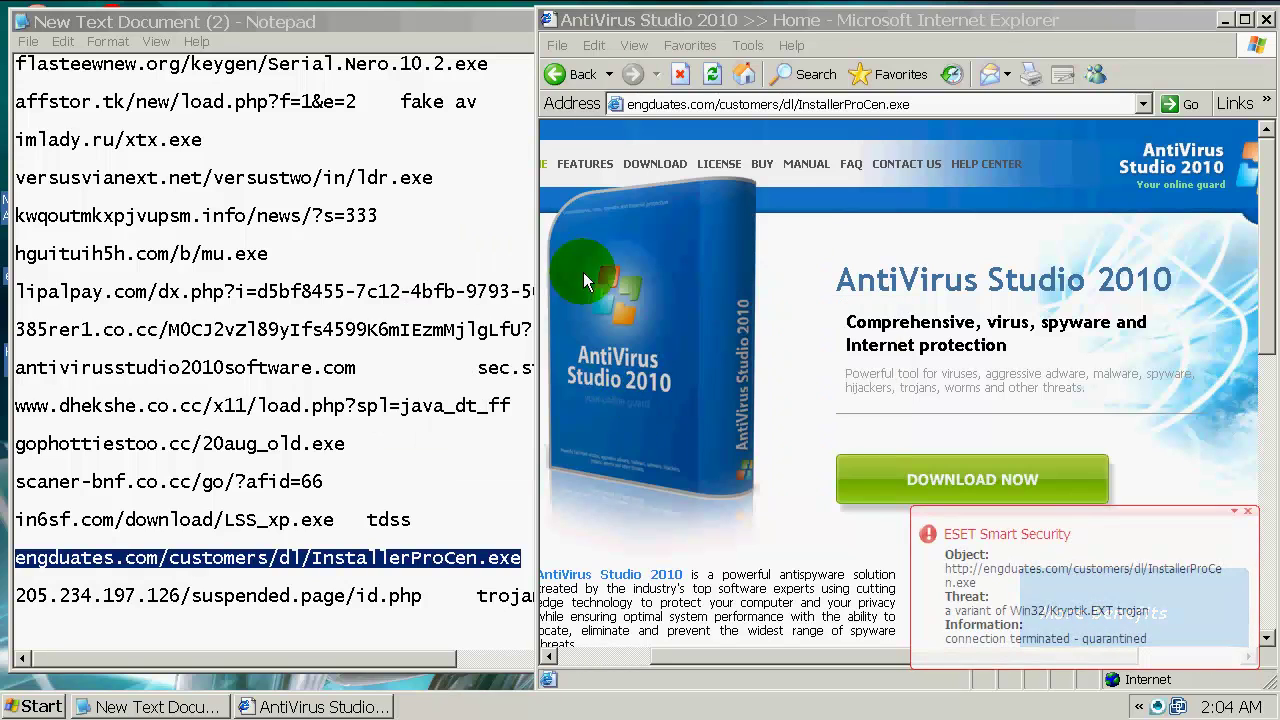
pyautogui.click(486, 22)
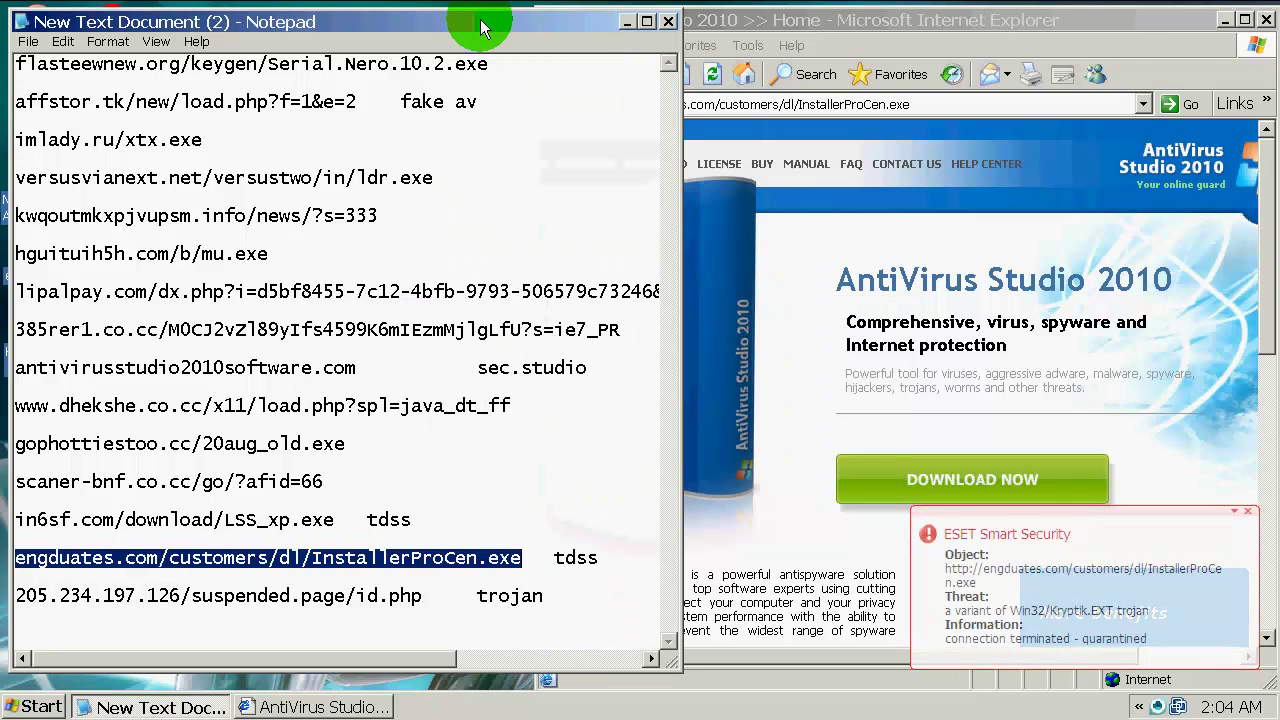
# Step: Close the Notepad URL list, Internet Explorer and the ESET threat alert
pyautogui.click(668, 21)
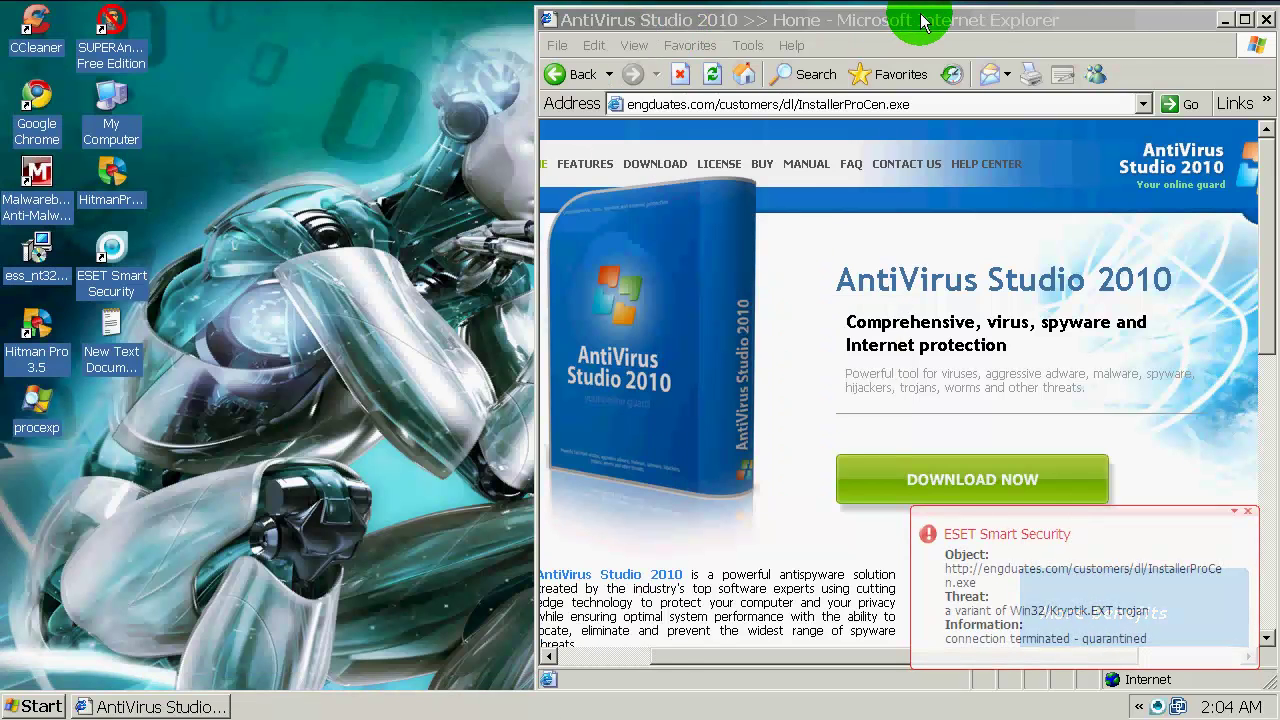
pyautogui.moveTo(886, 23); pyautogui.dragTo(589, 35)
pyautogui.click(970, 33)
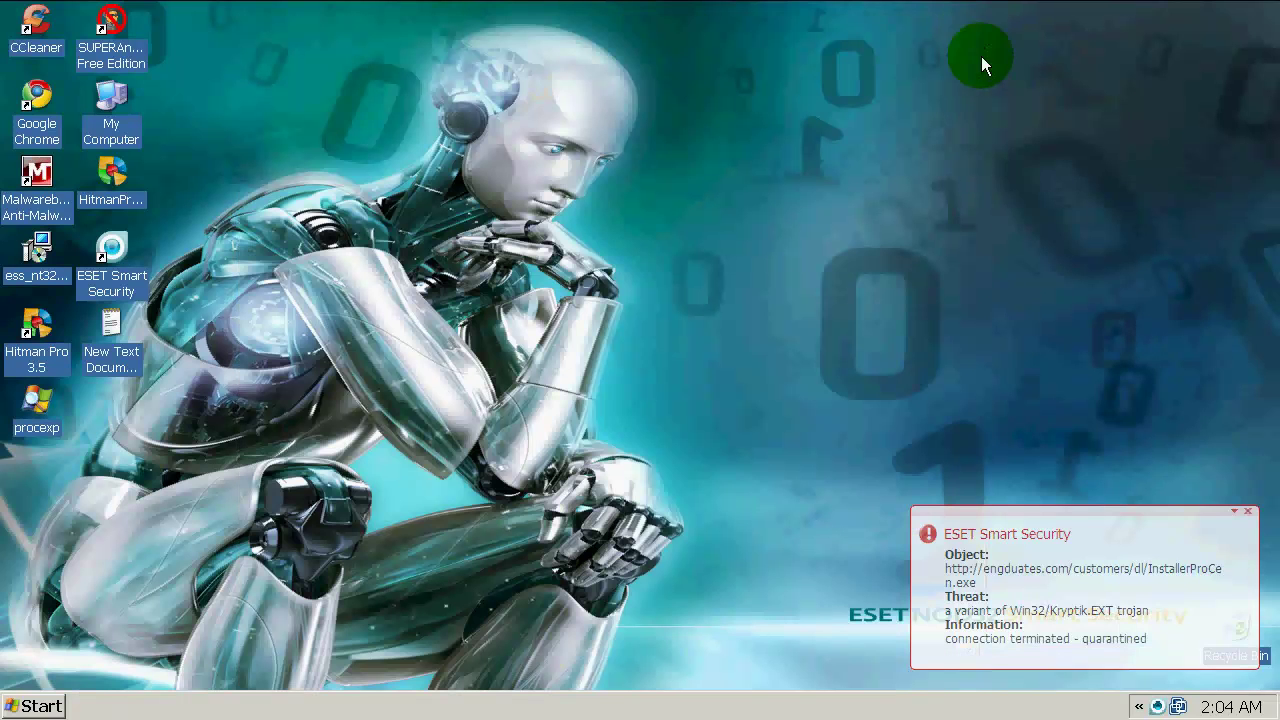
pyautogui.click(1247, 512)
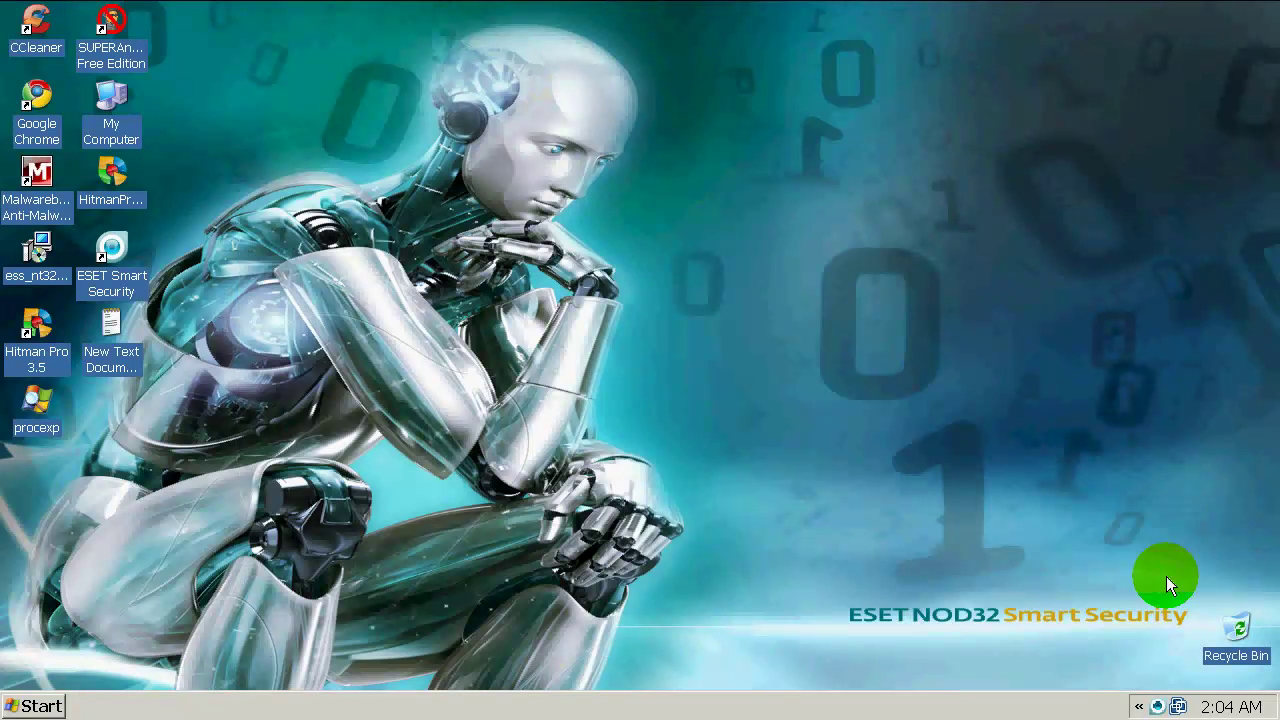
# Step: Open Task Manager to find the xtx[1].exe process, then close it and refresh the desktop
pyautogui.rightClick(937, 705)
pyautogui.click(945, 646)
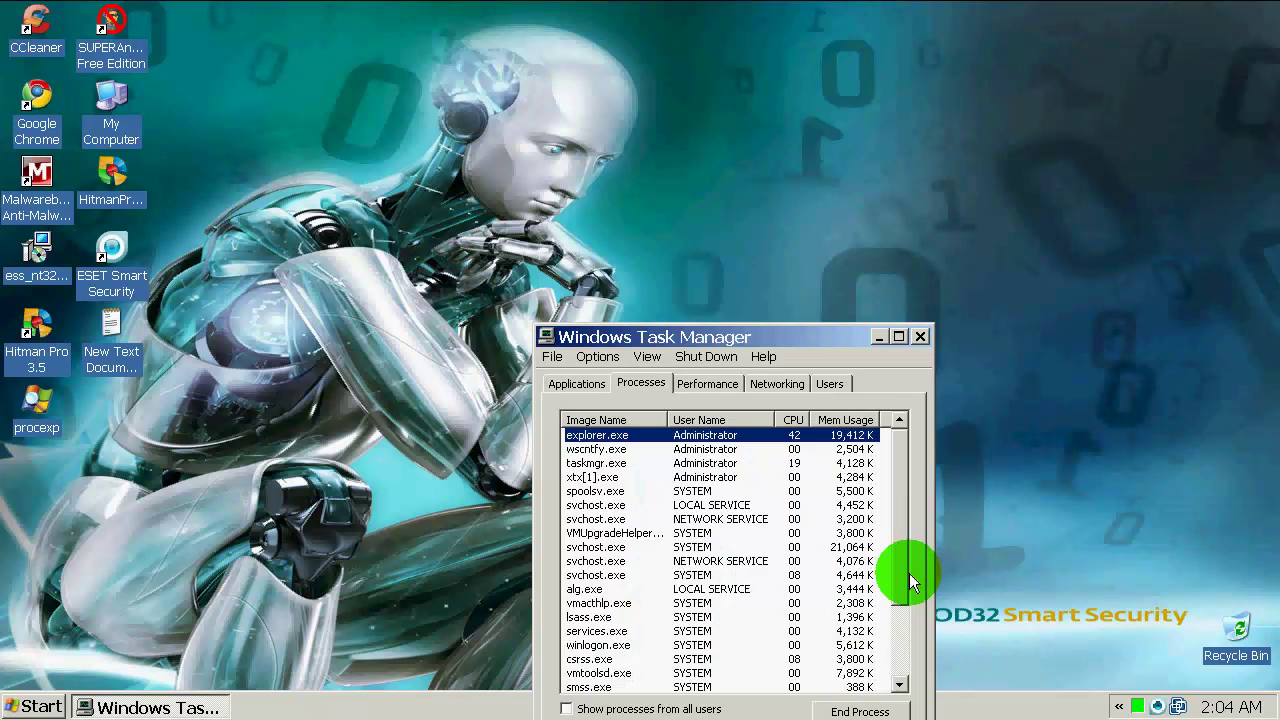
pyautogui.moveTo(799, 340); pyautogui.dragTo(774, 192)
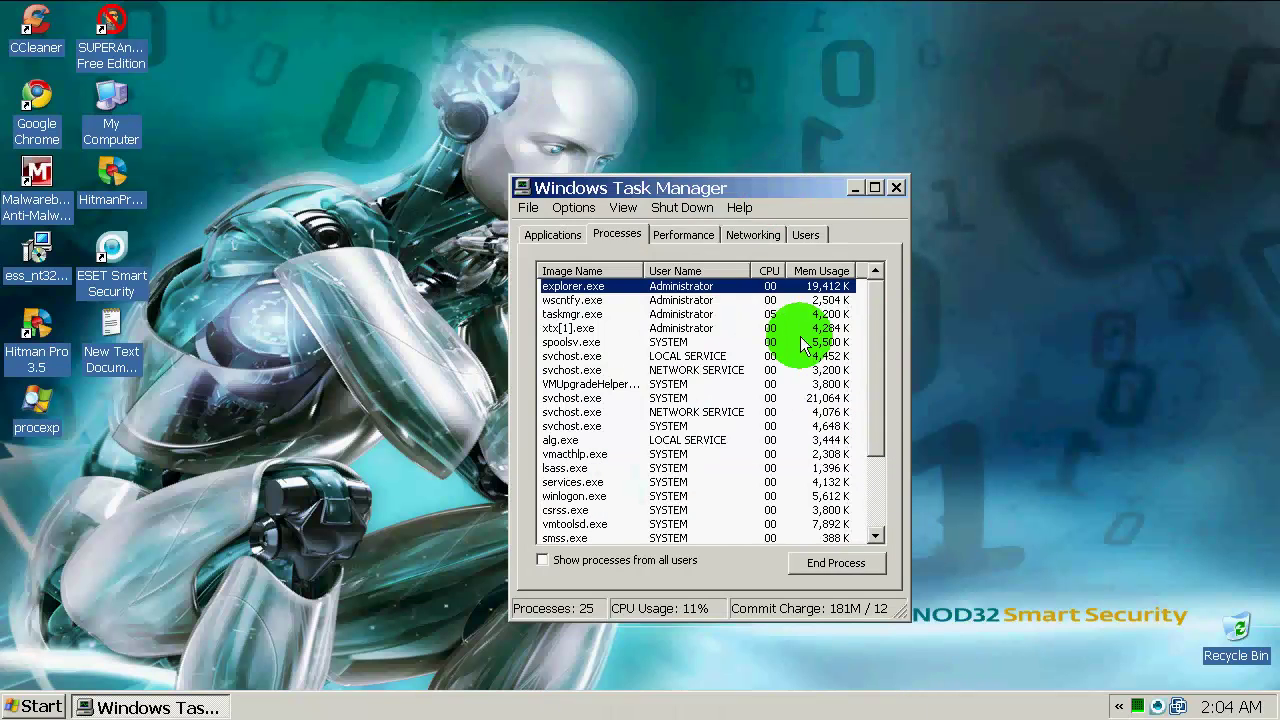
pyautogui.click(575, 328)
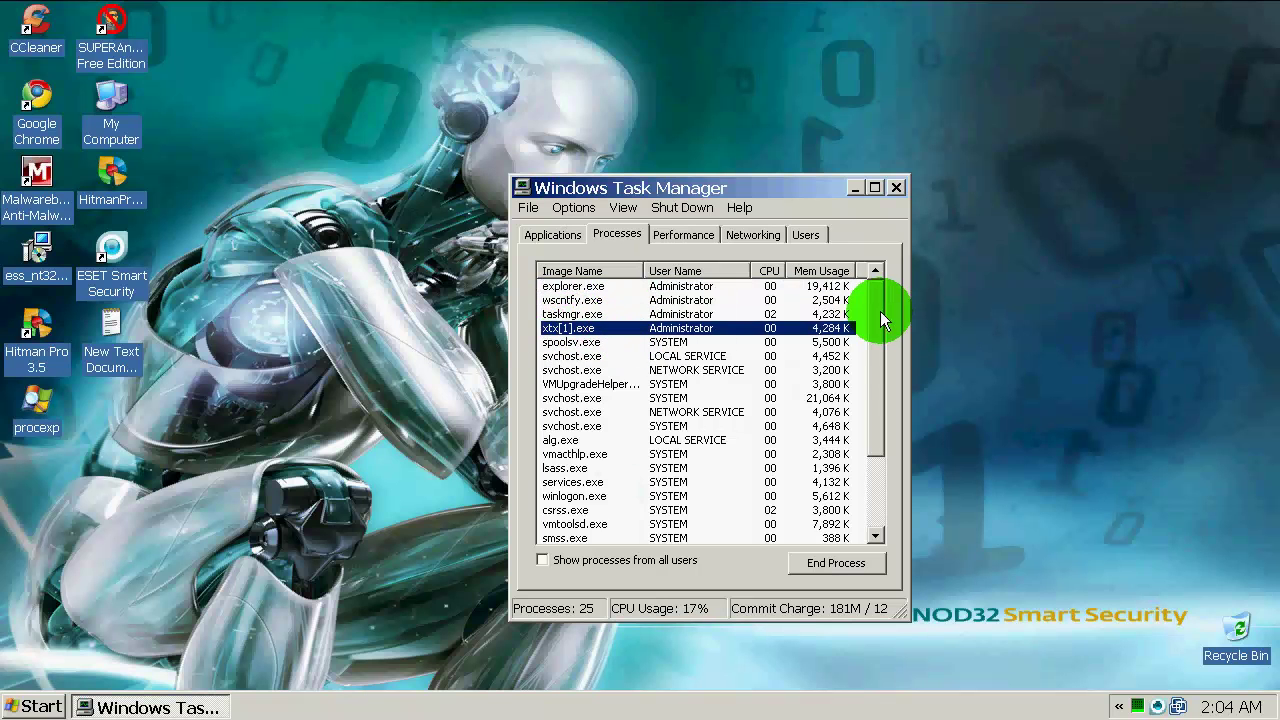
pyautogui.moveTo(882, 318); pyautogui.dragTo(884, 280)
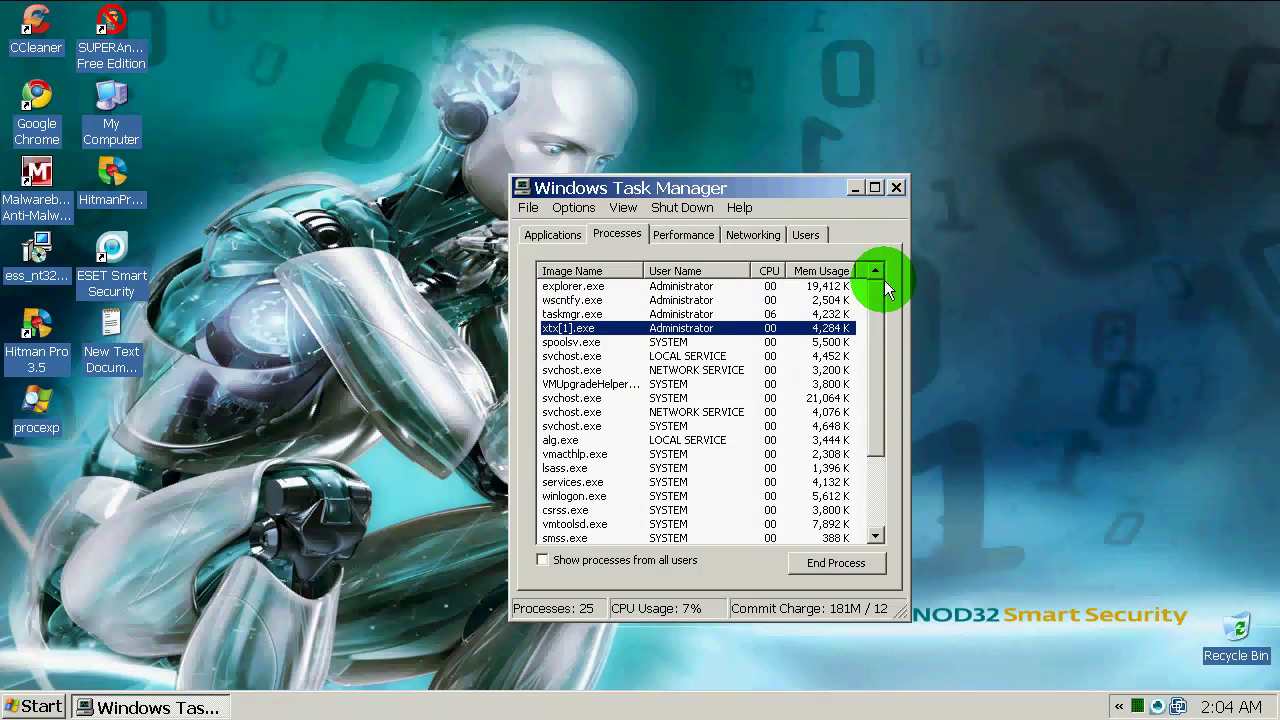
pyautogui.click(897, 188)
pyautogui.rightClick(672, 277)
pyautogui.click(726, 309)
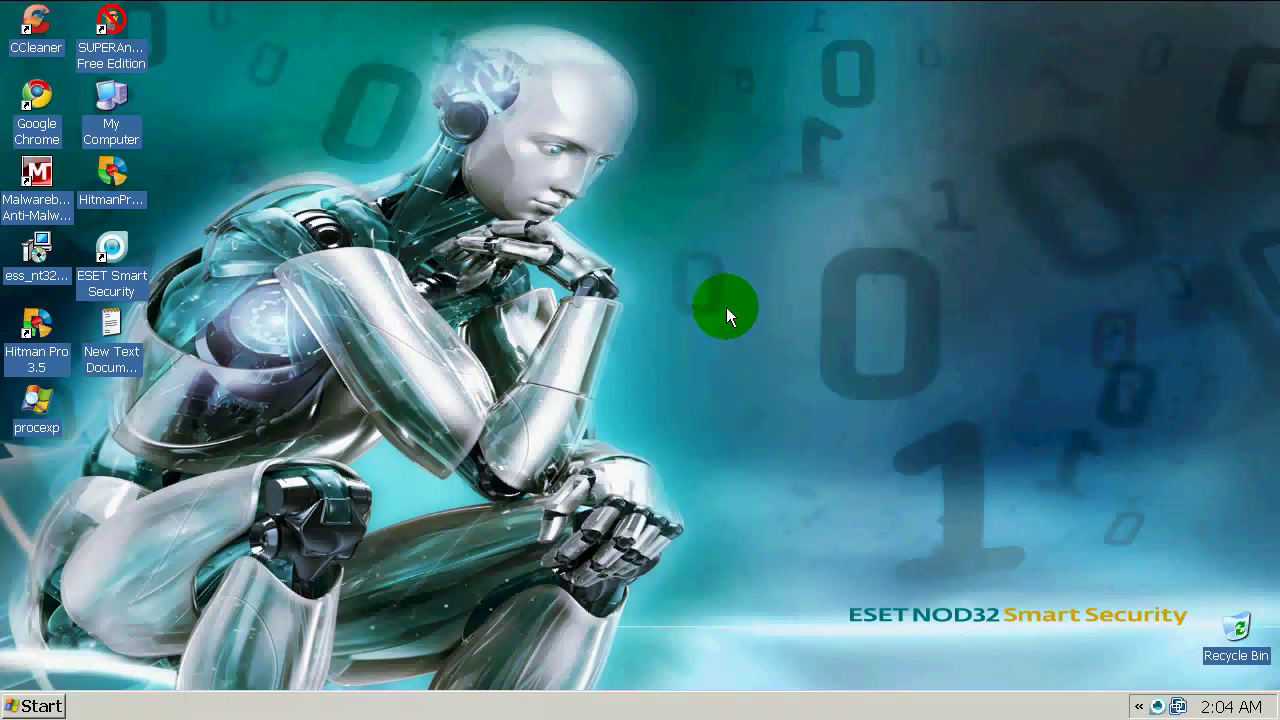
# Step: Run CCleaner on IE temp files, cookies, history and recent documents, clearing 0.46 MB, then close it
pyautogui.click(41, 50)
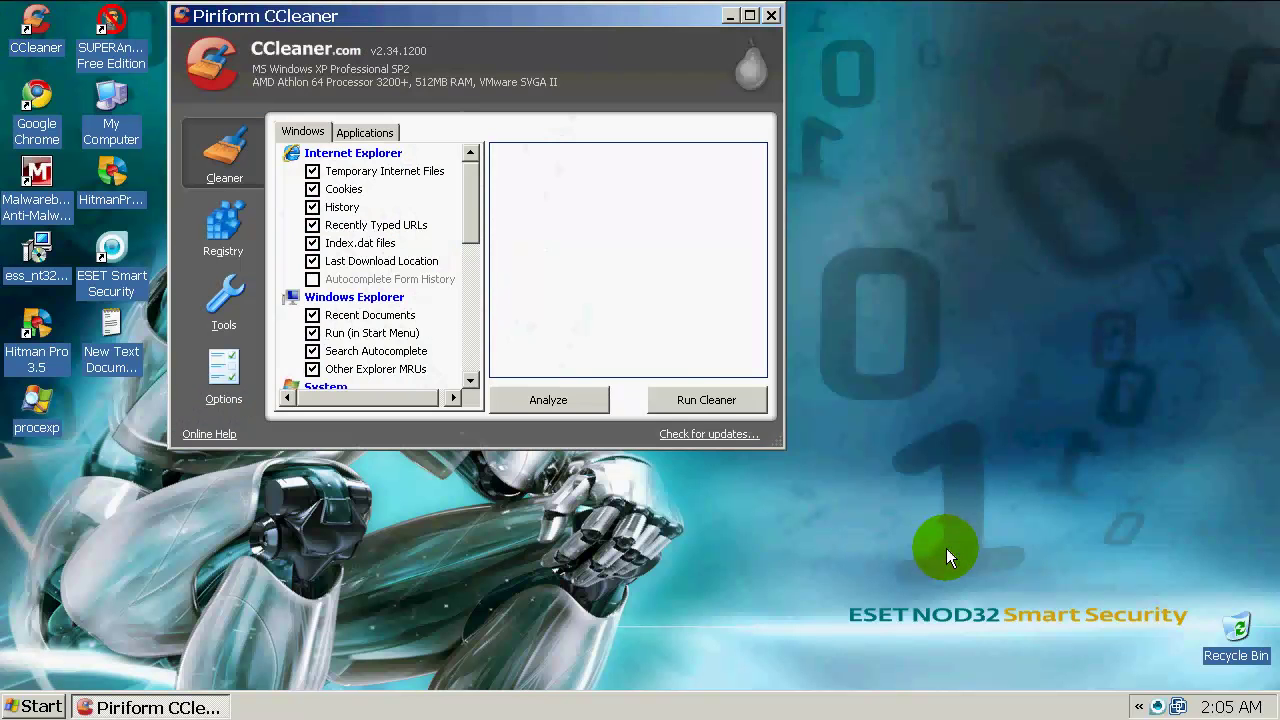
pyautogui.click(665, 390)
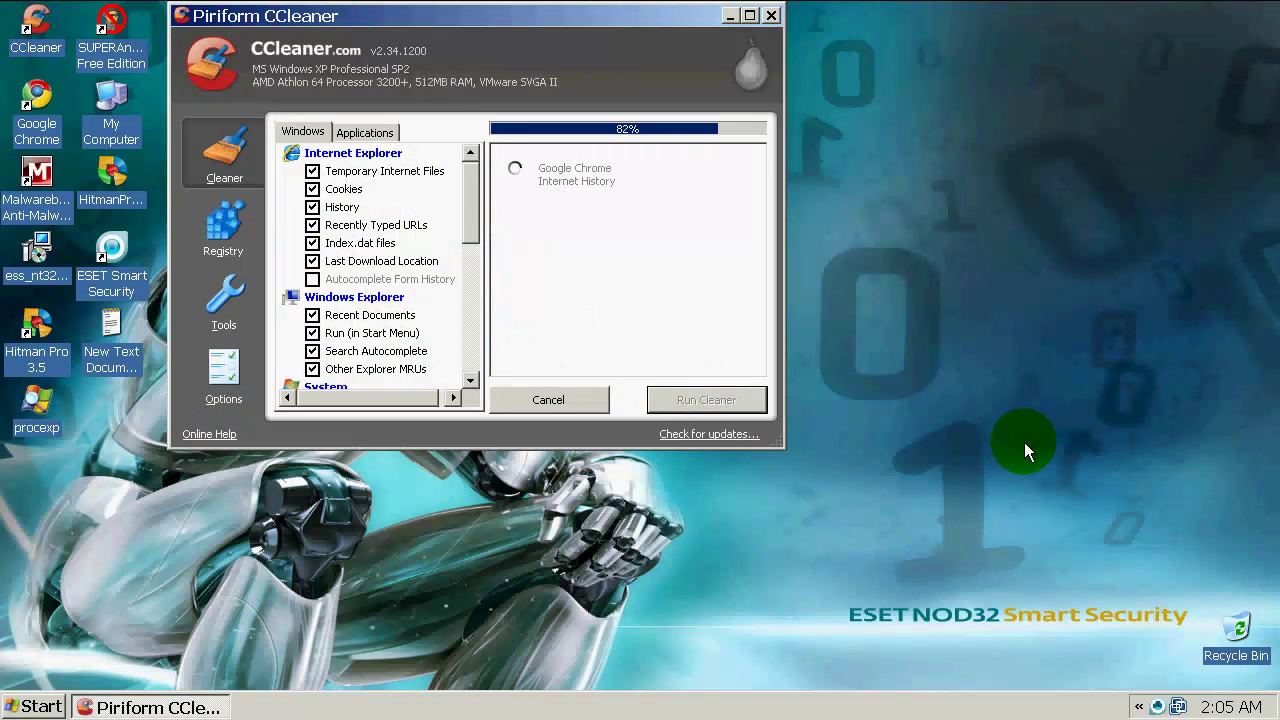
pyautogui.click(773, 16)
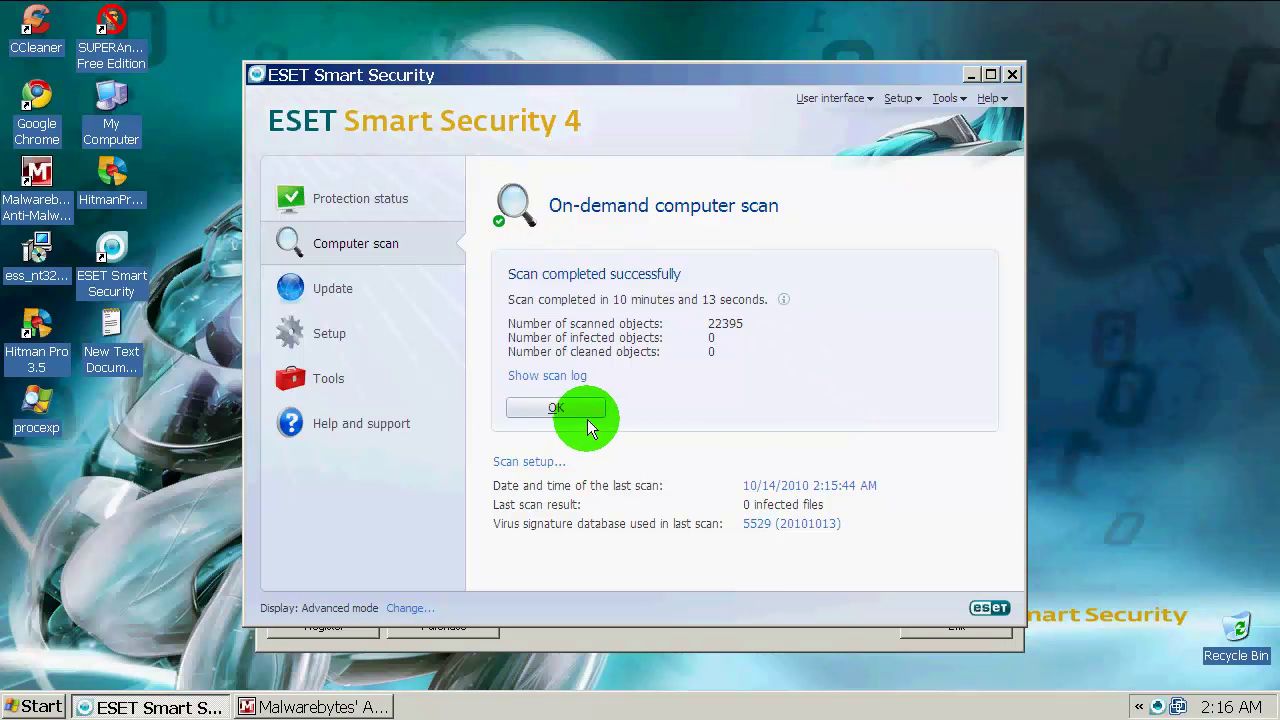
# Step: Dismiss ESET's clean result and the Malwarebytes database 4816 update notice, then start a quick scan
pyautogui.click(556, 408)
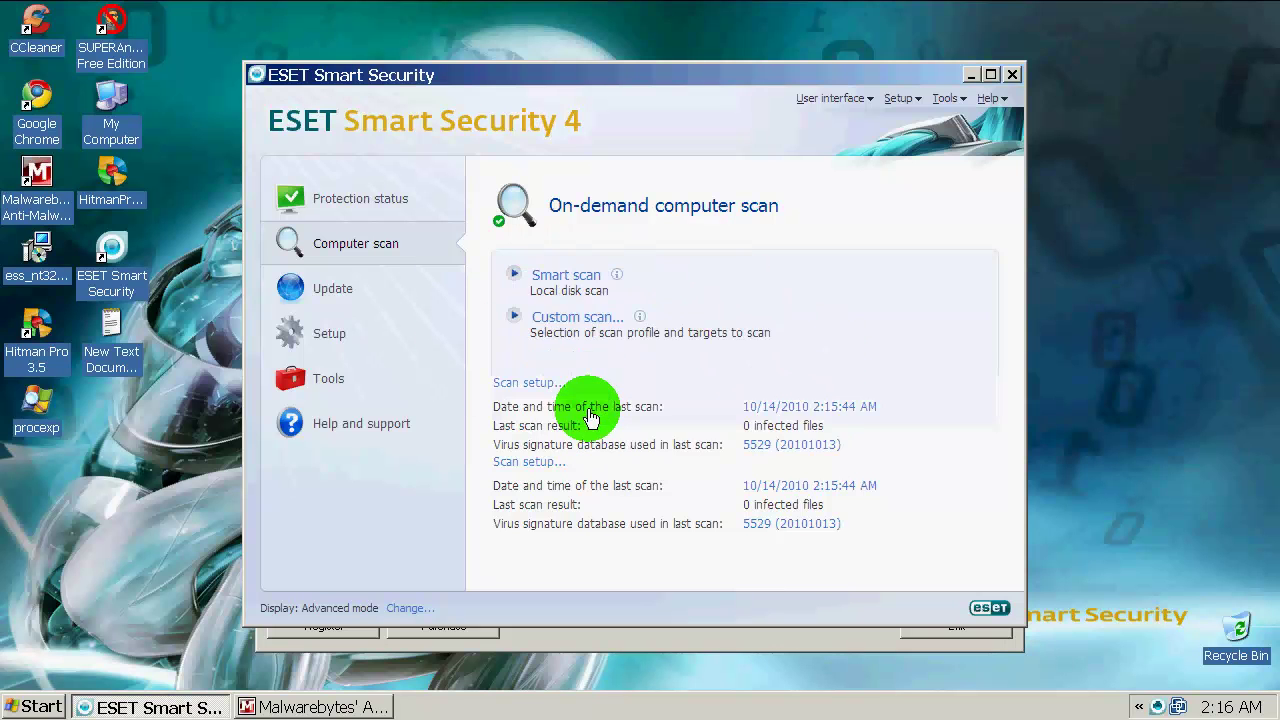
pyautogui.click(1014, 76)
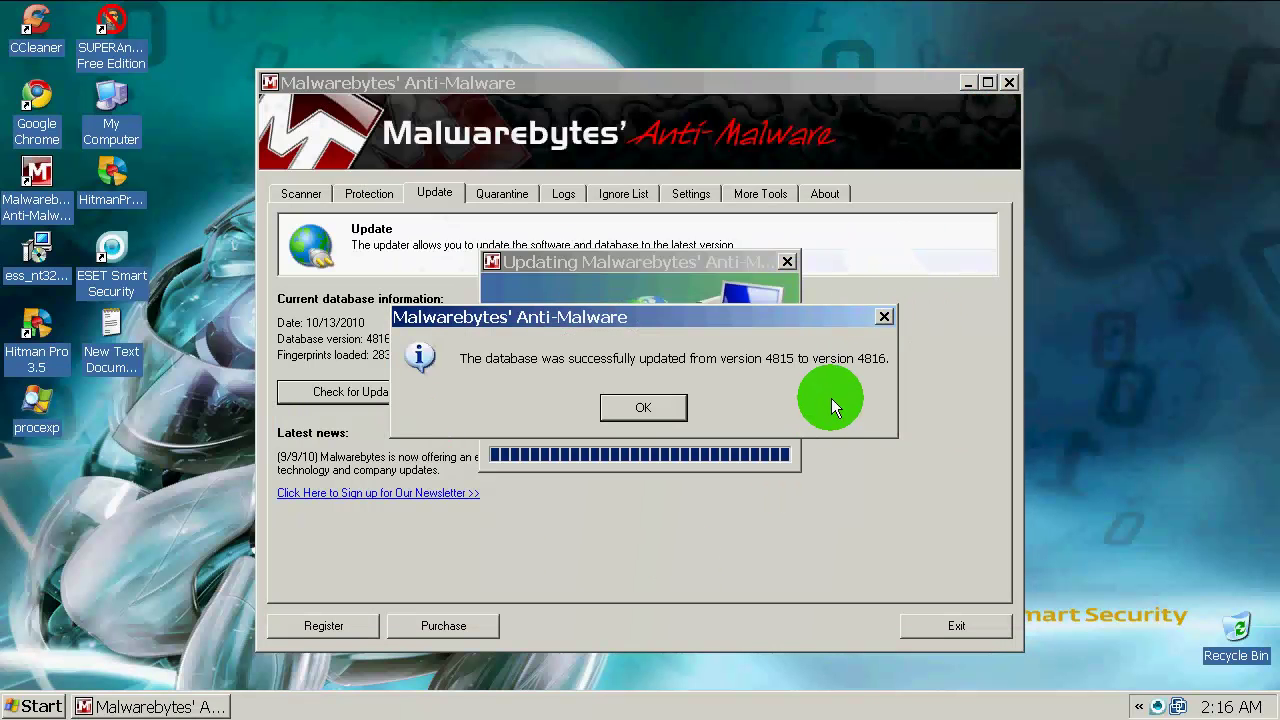
pyautogui.click(643, 408)
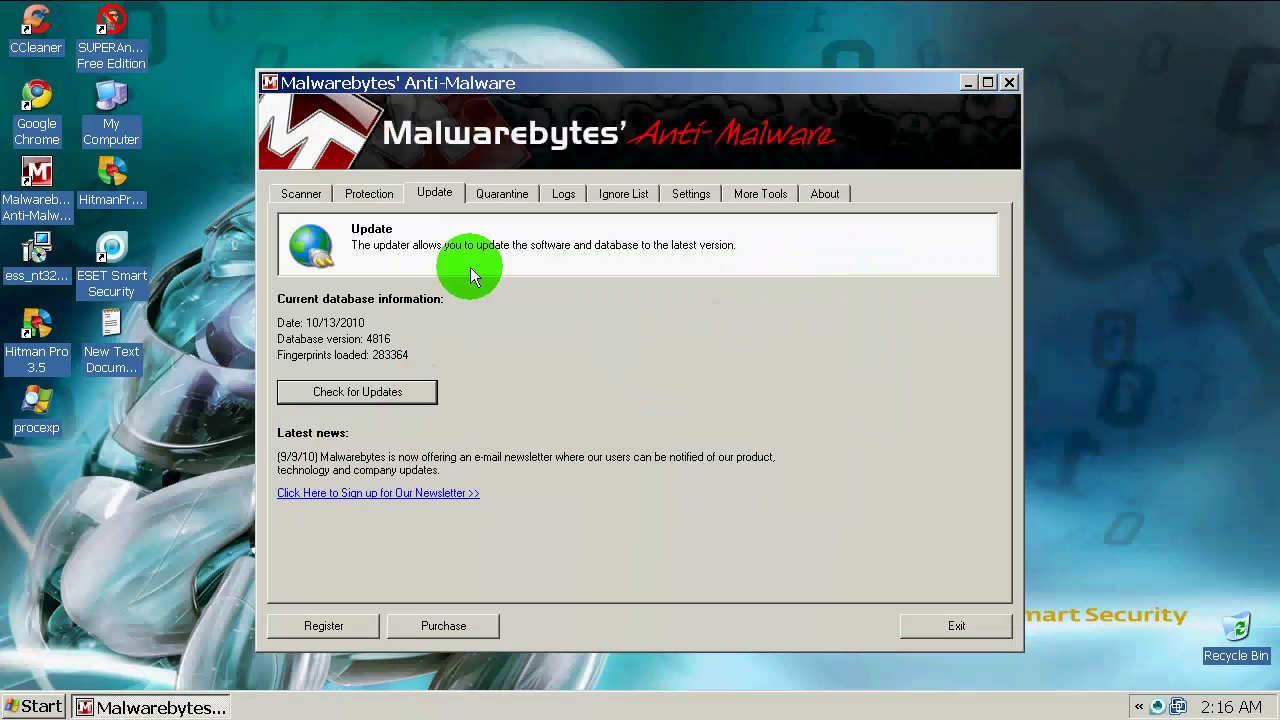
pyautogui.click(300, 193)
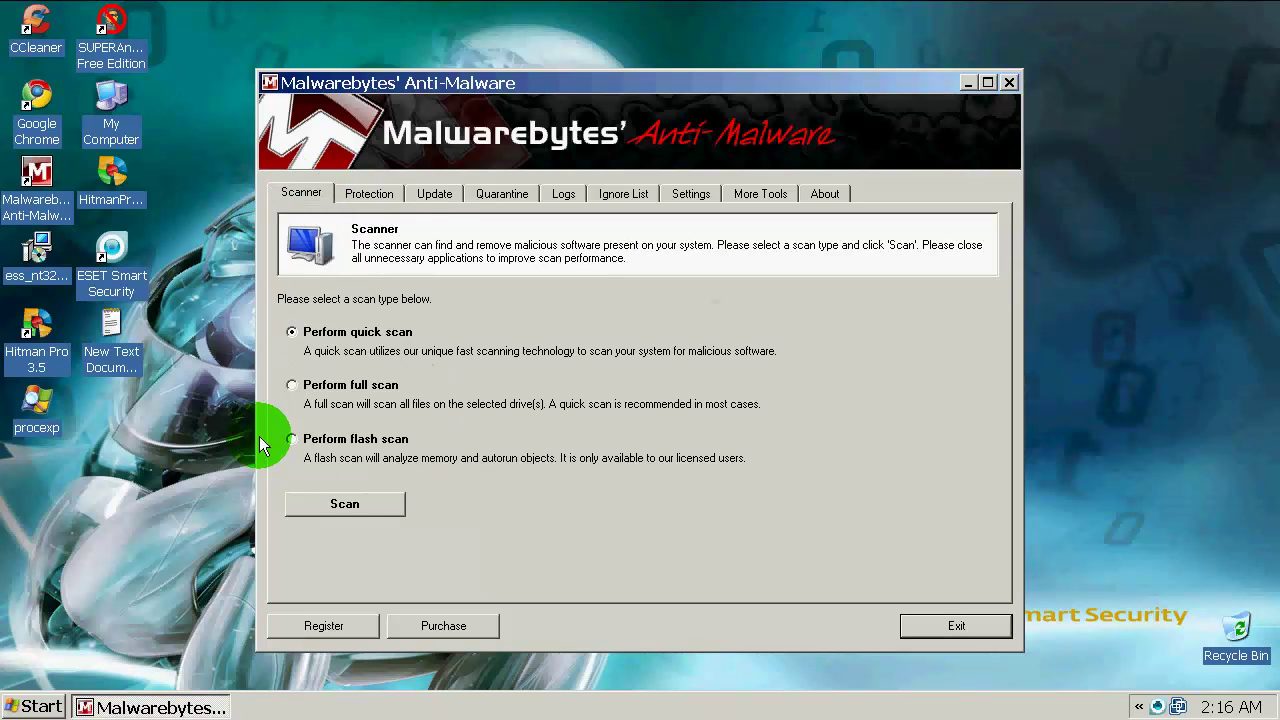
pyautogui.click(364, 506)
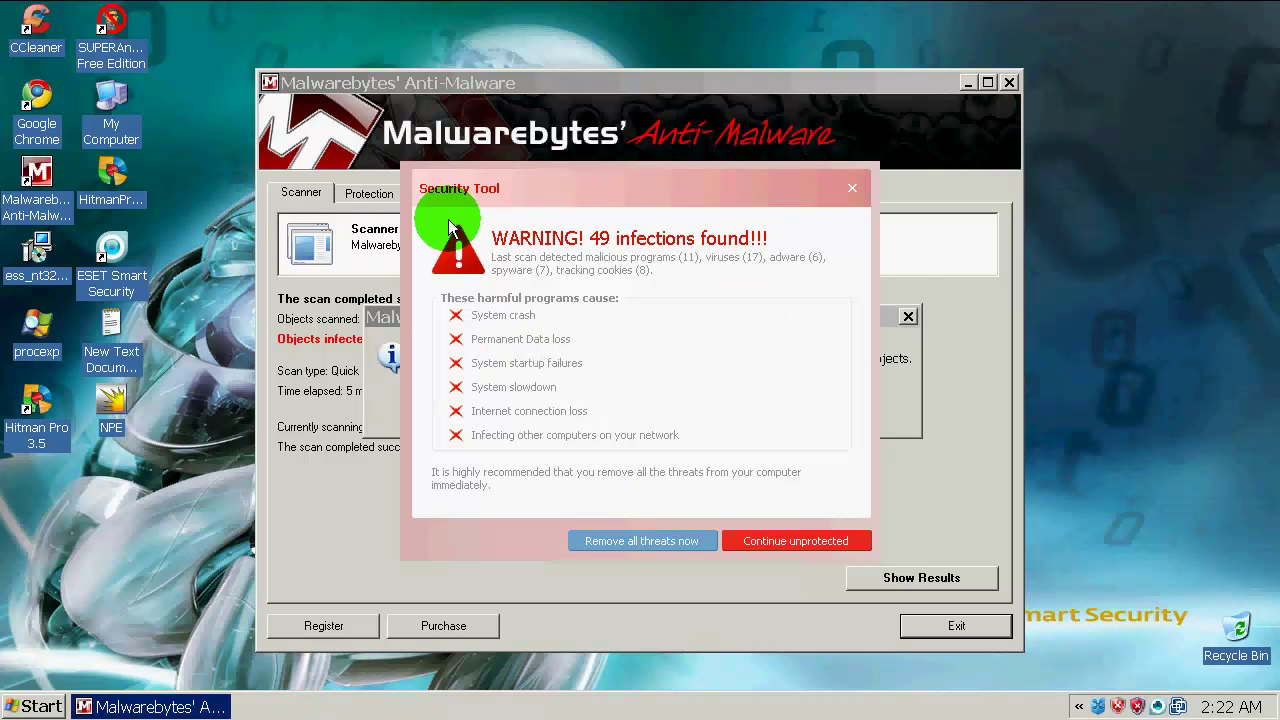
# Step: Dismiss the fake warning and scan-complete message, then check 49388265.exe and _ex-08.exe in Task Manager
pyautogui.click(855, 189)
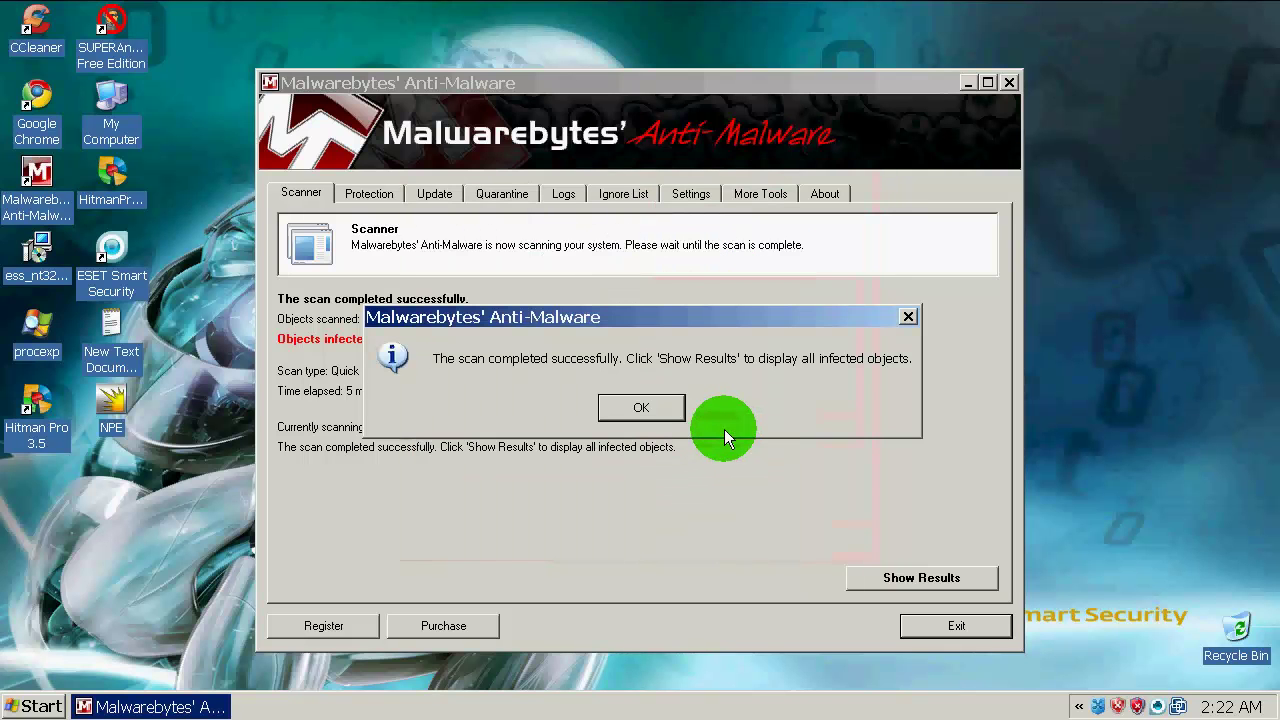
pyautogui.click(657, 408)
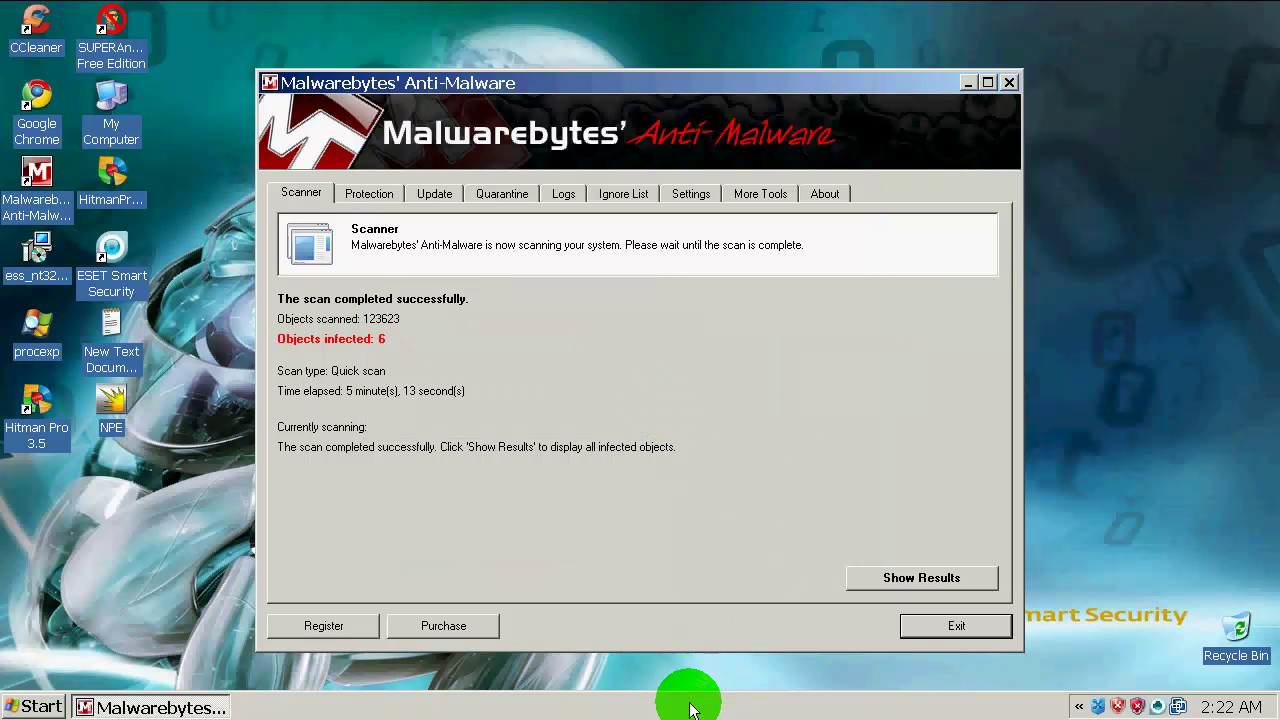
pyautogui.rightClick(692, 706)
pyautogui.click(745, 630)
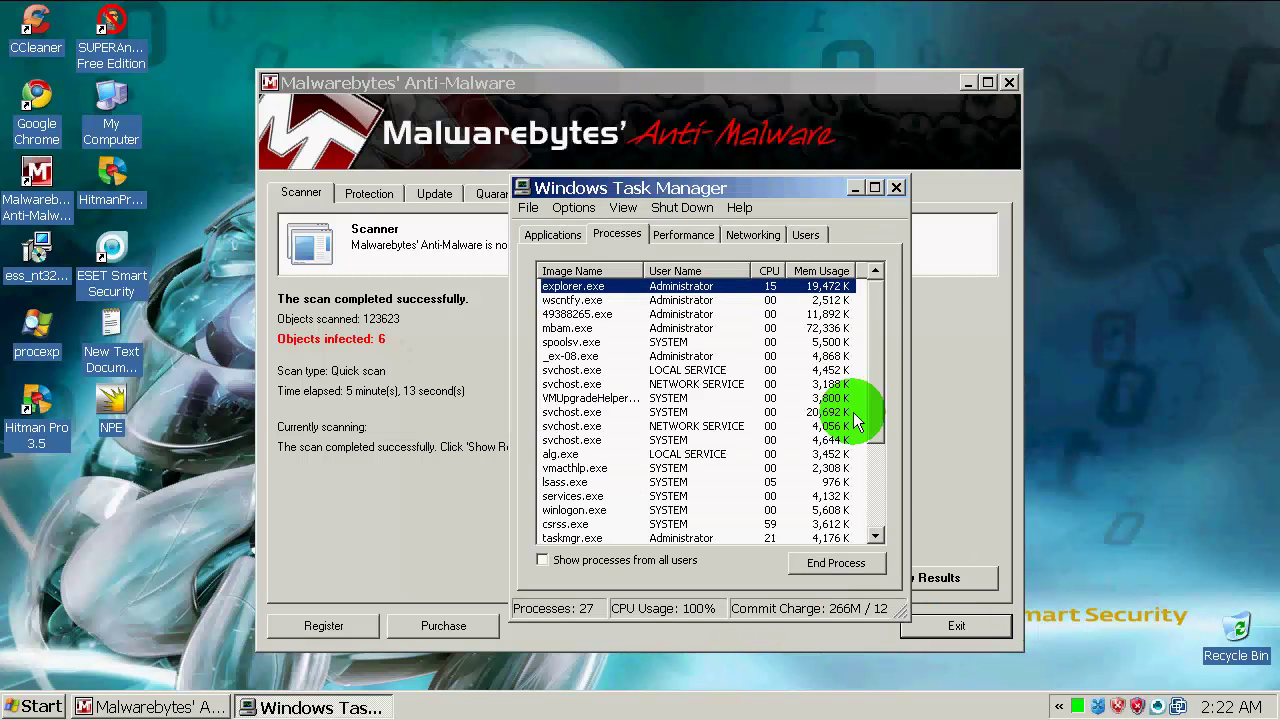
pyautogui.click(577, 315)
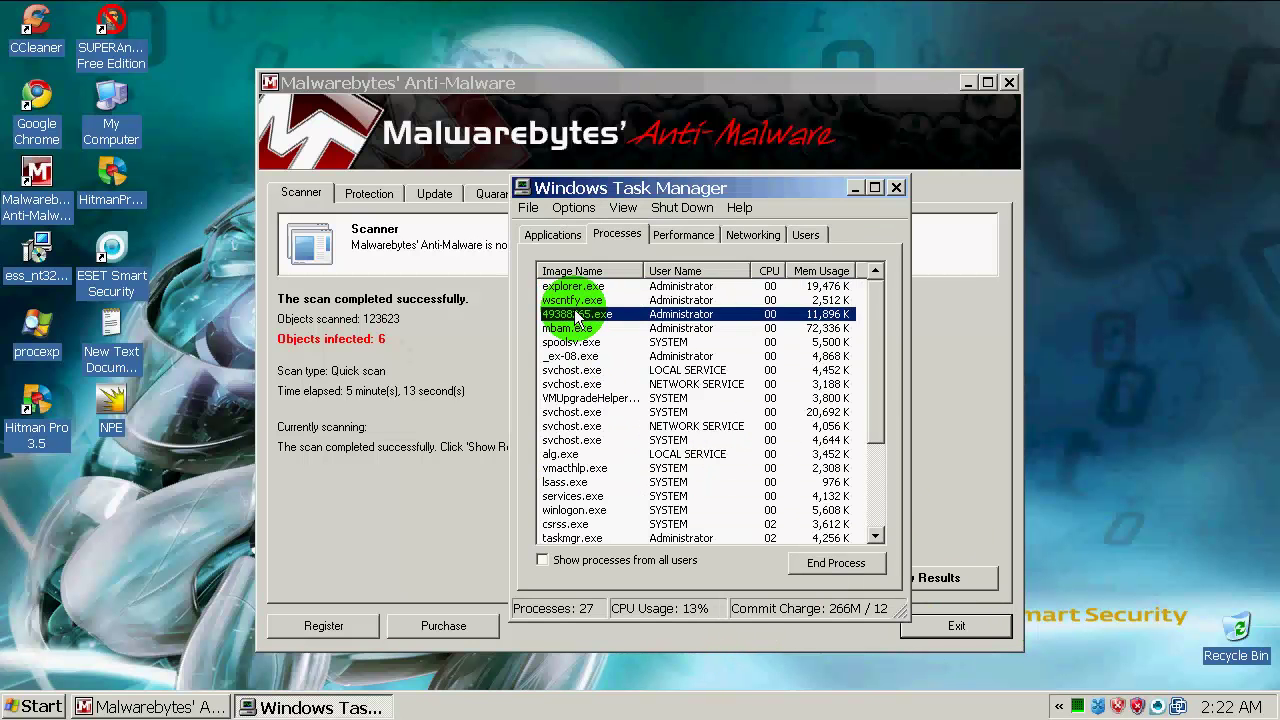
pyautogui.click(586, 357)
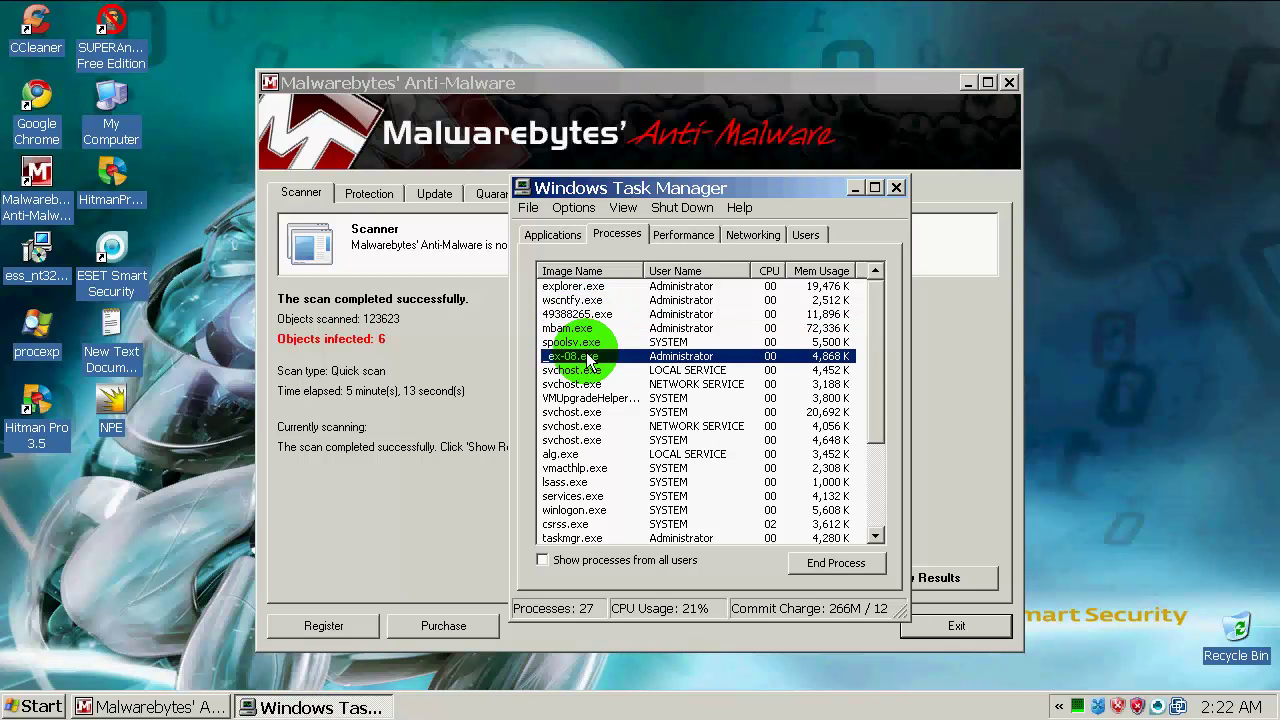
pyautogui.moveTo(868, 337); pyautogui.dragTo(877, 432)
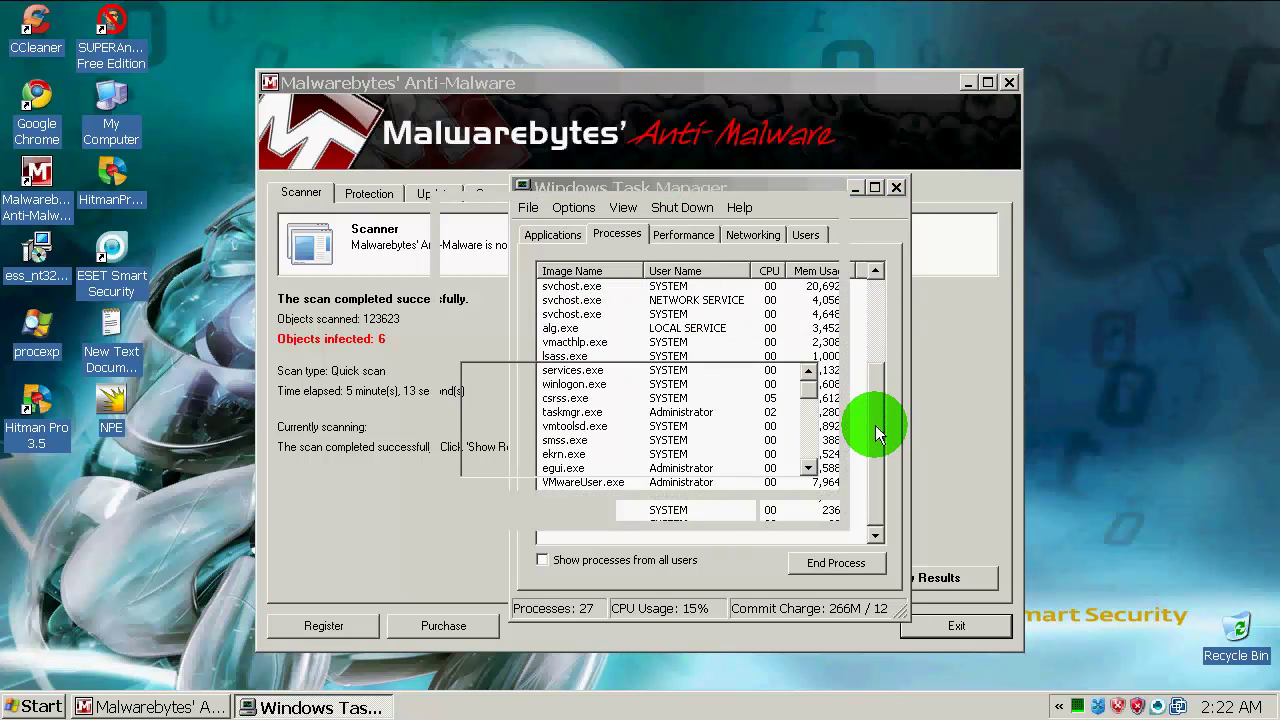
# Step: Close Task Manager and dismiss the Security Tool popup, confirming 'Continue unprotected?' with Ok
pyautogui.click(897, 188)
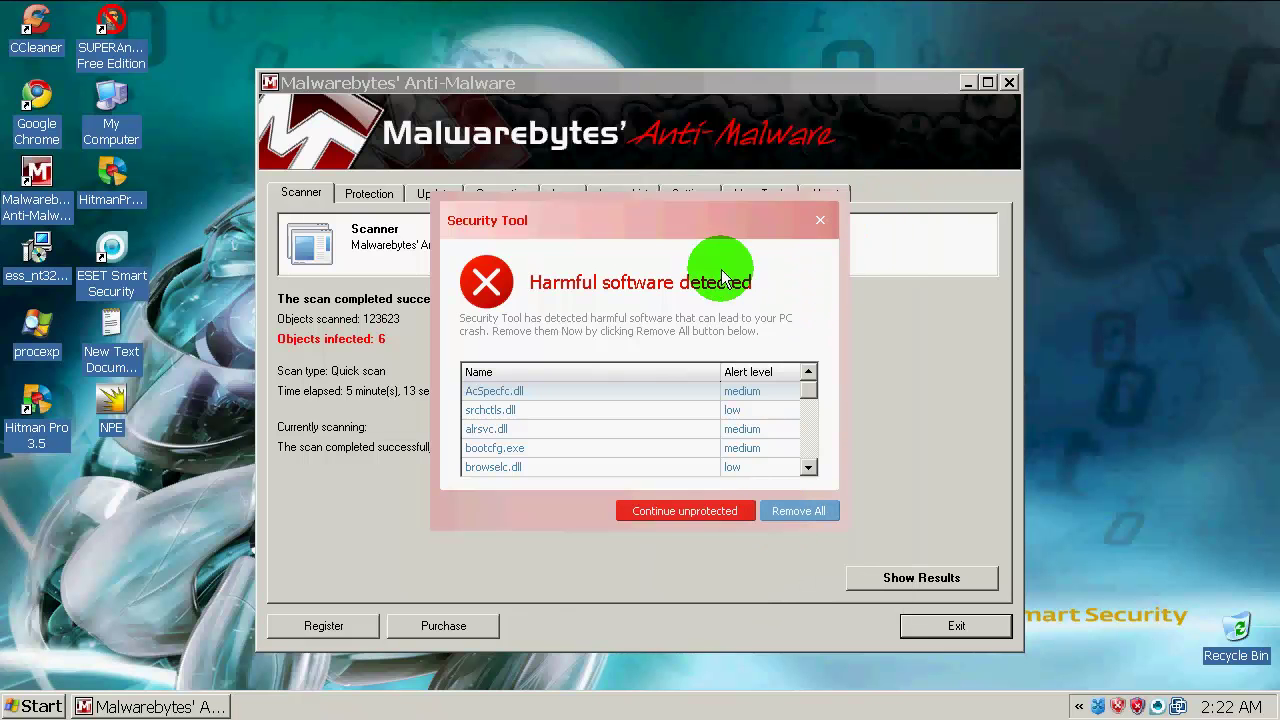
pyautogui.click(820, 220)
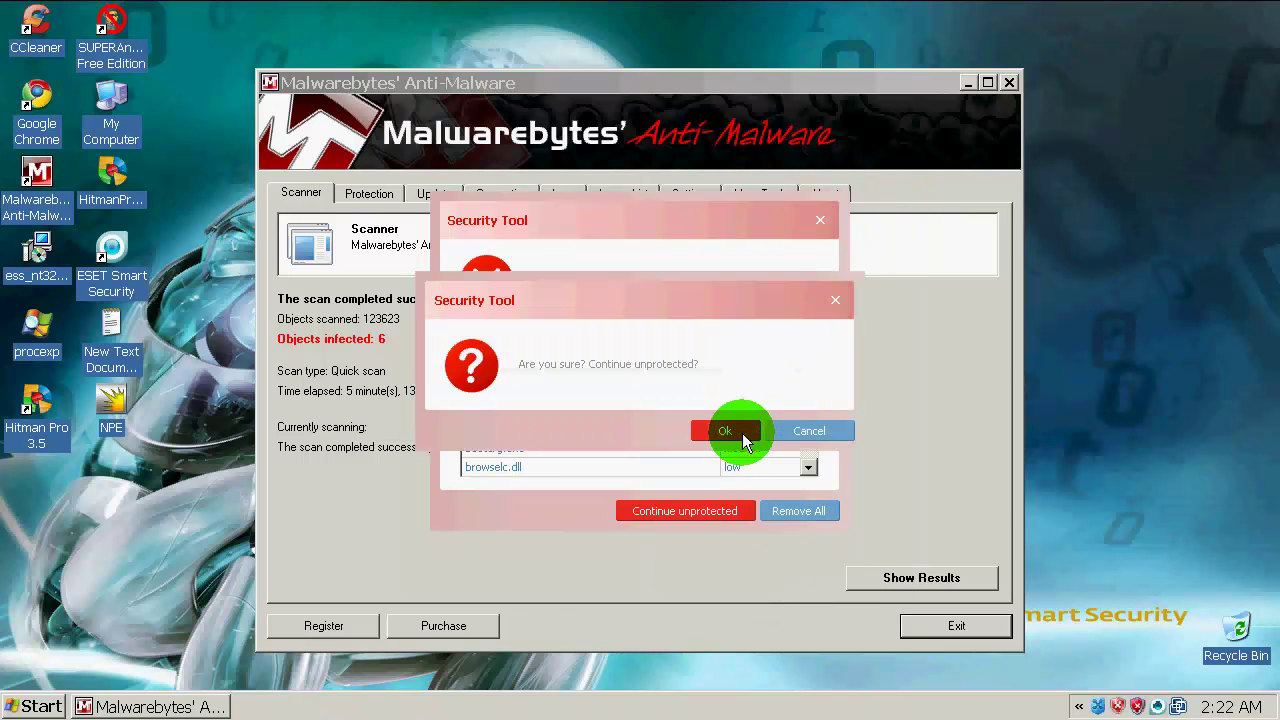
pyautogui.click(725, 431)
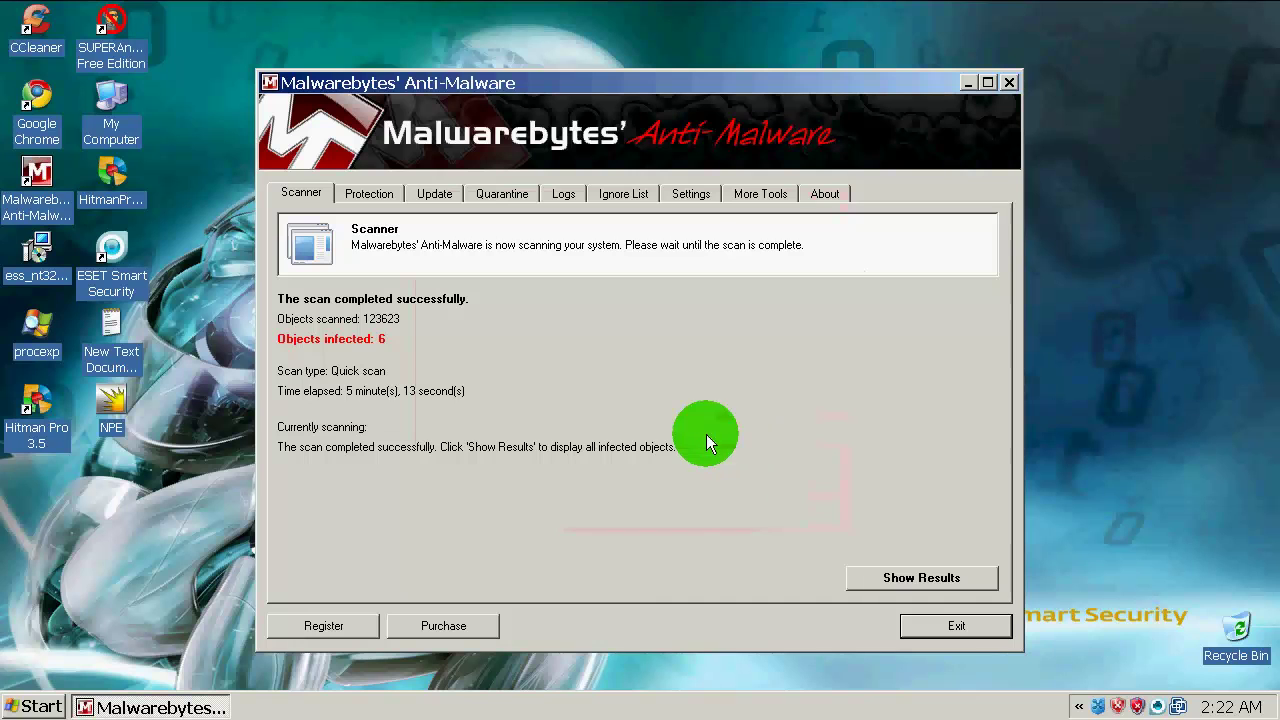
# Step: Show and review the six Trojan.Dropper, Trojan.Downloader and Trojan.ZbotR.Gen detections
pyautogui.click(903, 585)
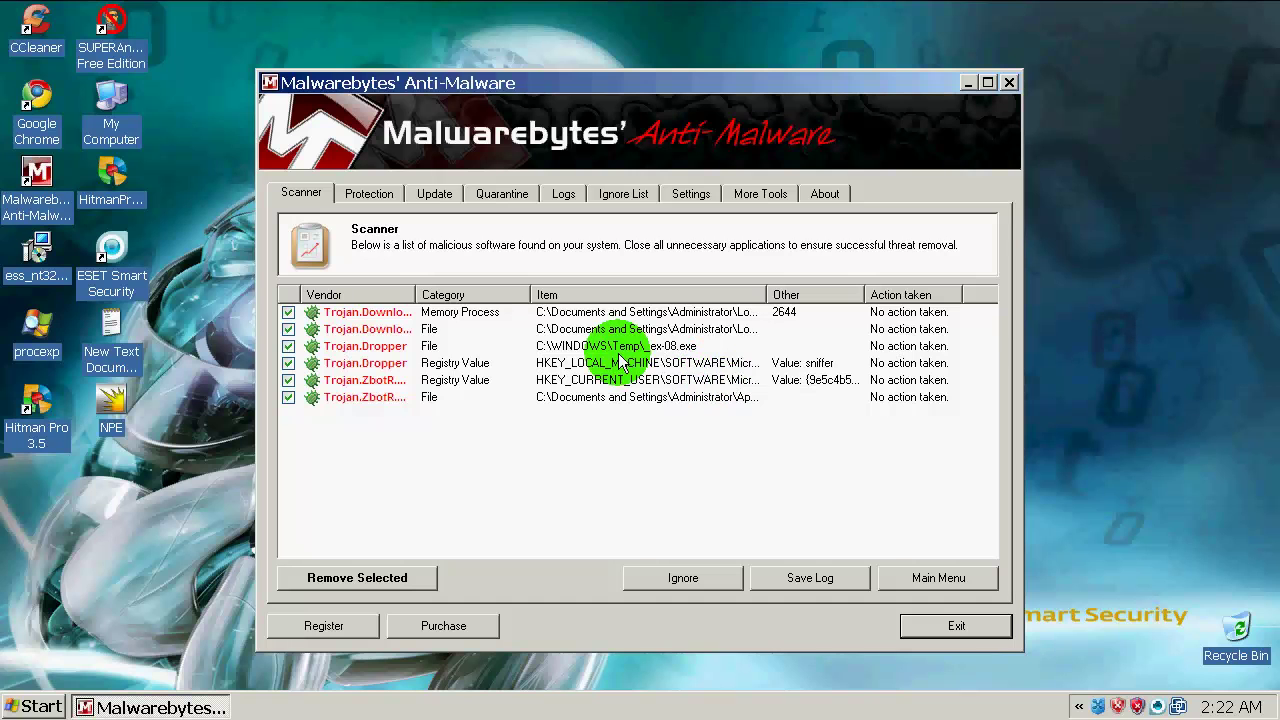
pyautogui.click(397, 348)
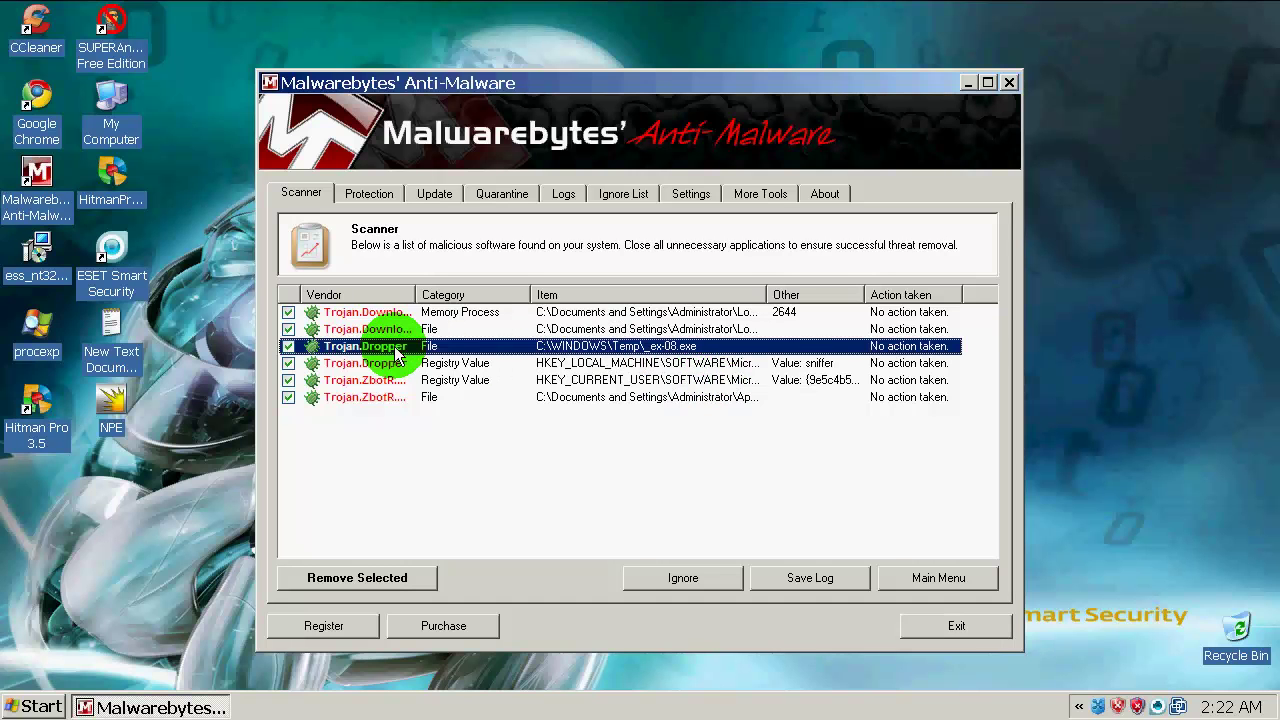
pyautogui.click(468, 312)
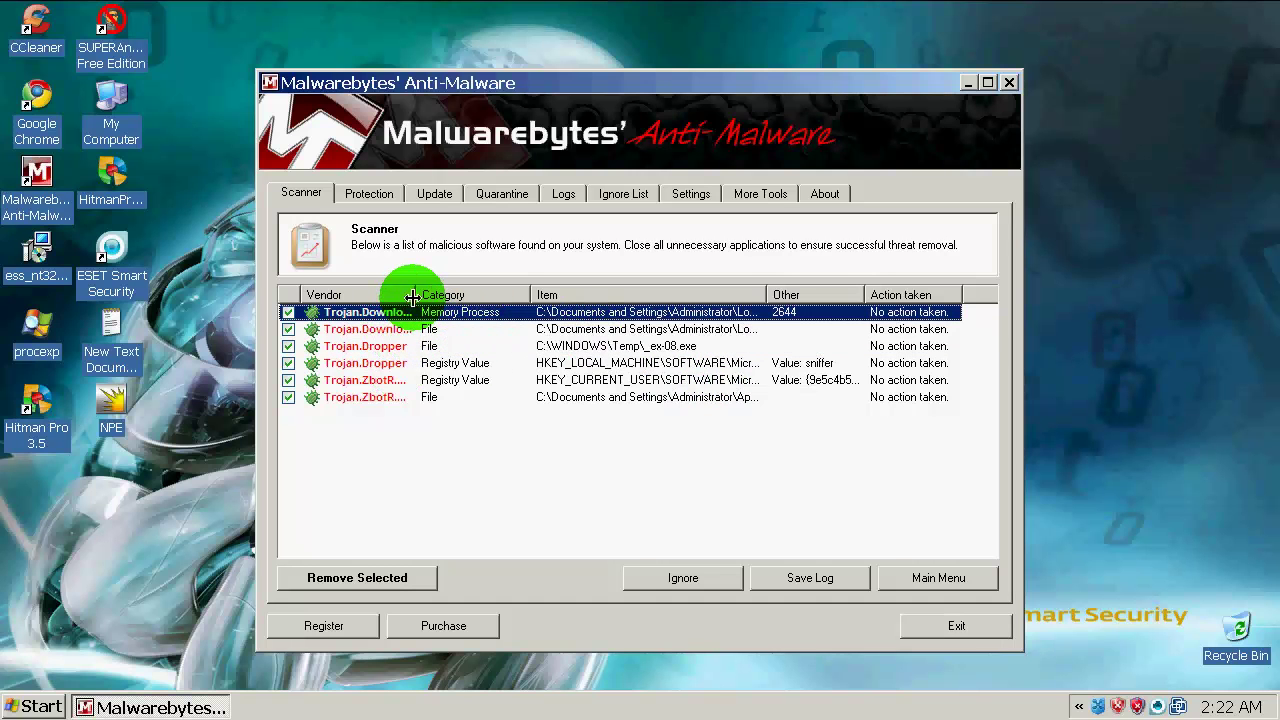
pyautogui.moveTo(416, 295); pyautogui.dragTo(465, 295)
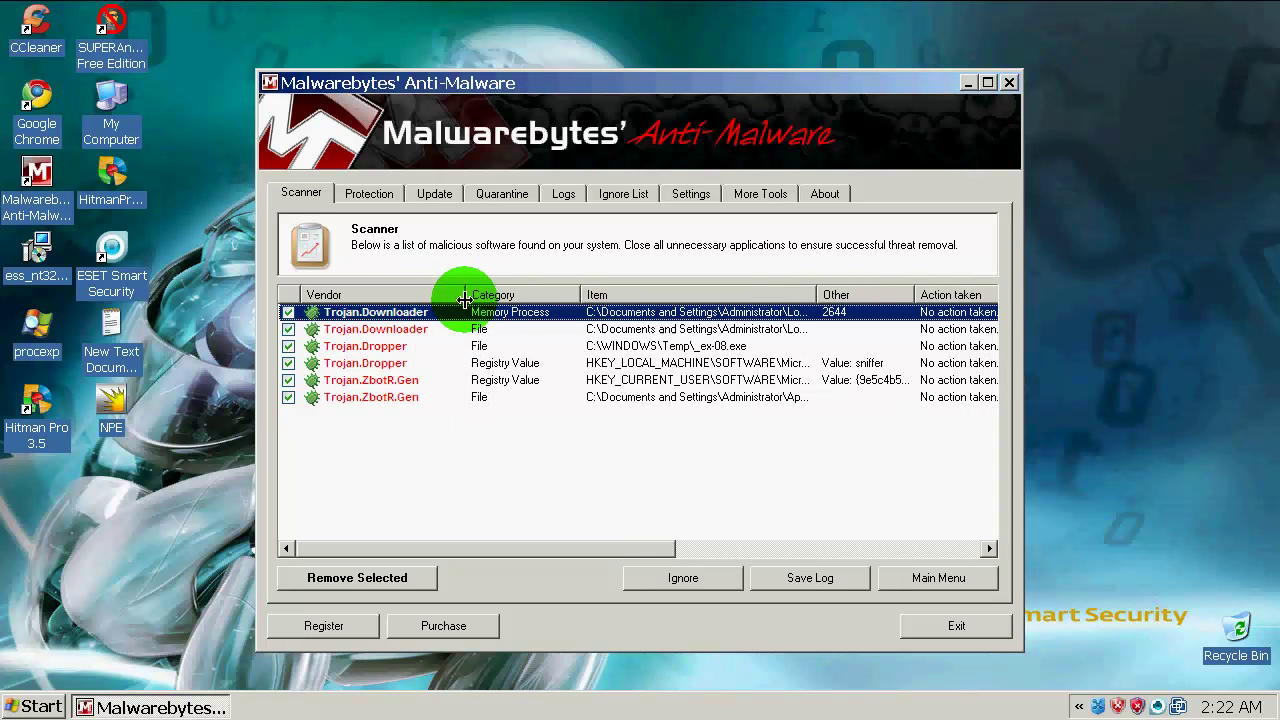
pyautogui.click(419, 333)
pyautogui.click(405, 346)
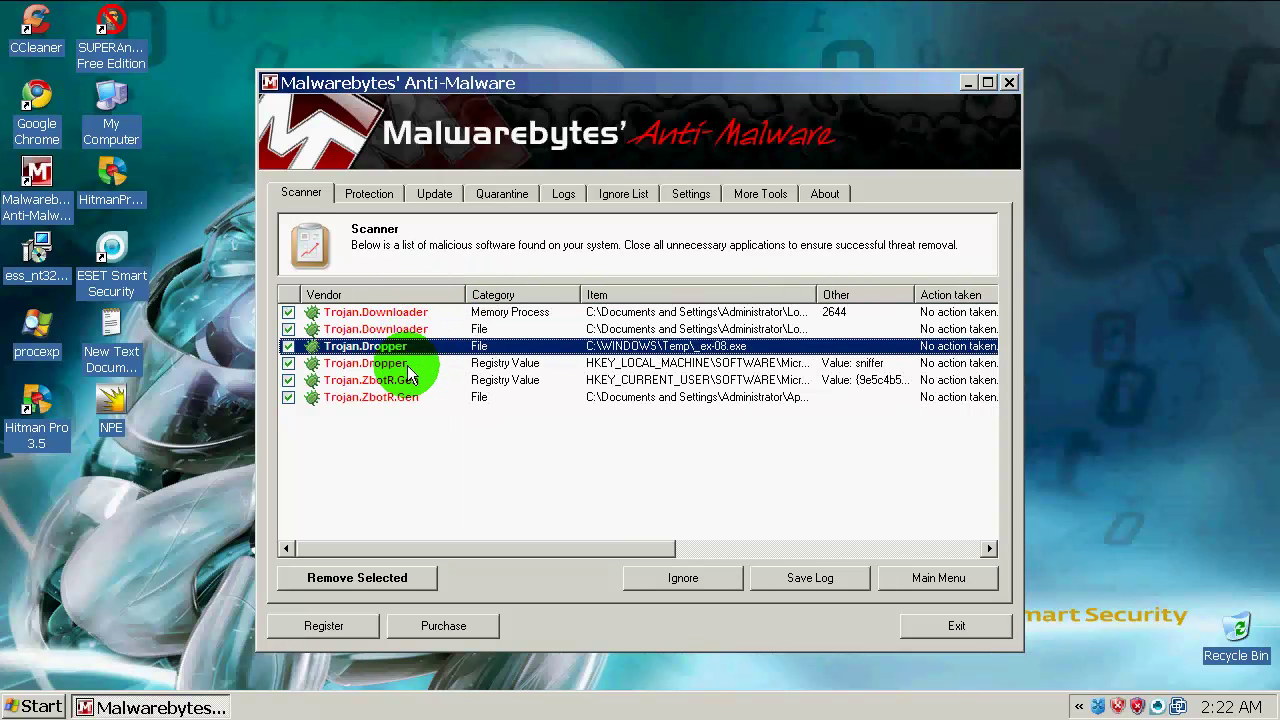
pyautogui.click(408, 363)
pyautogui.click(410, 333)
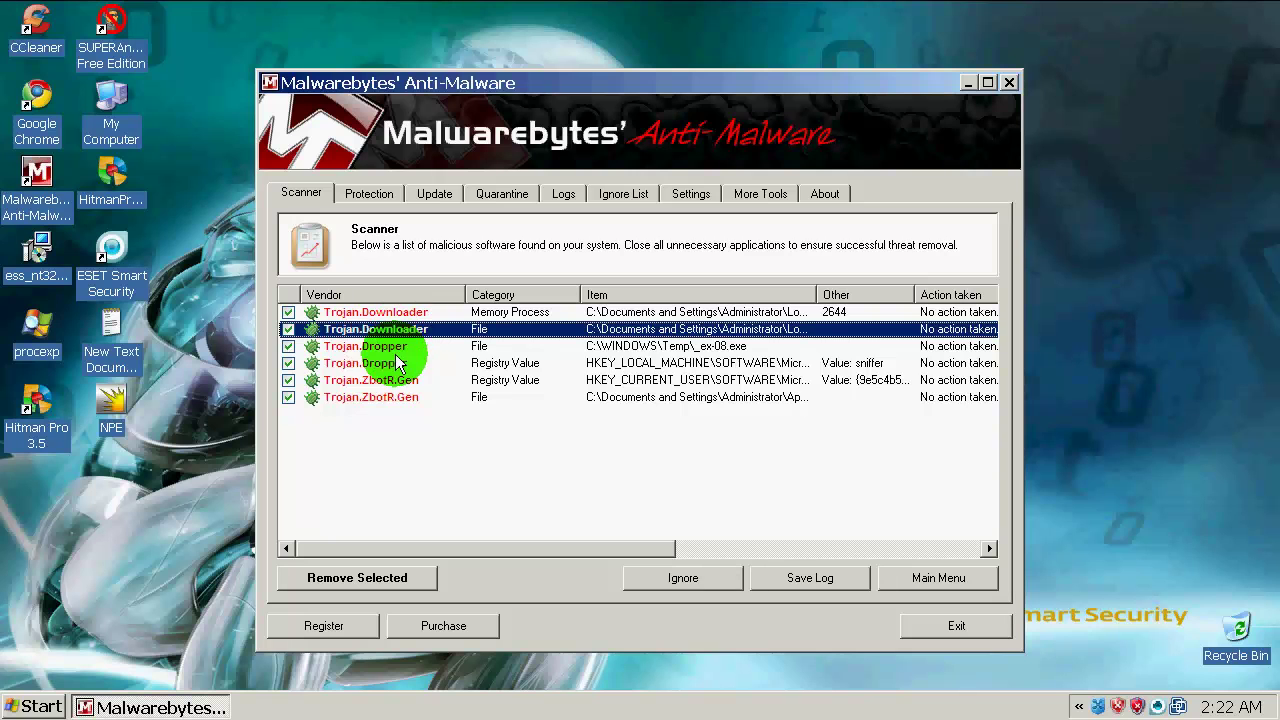
pyautogui.click(400, 366)
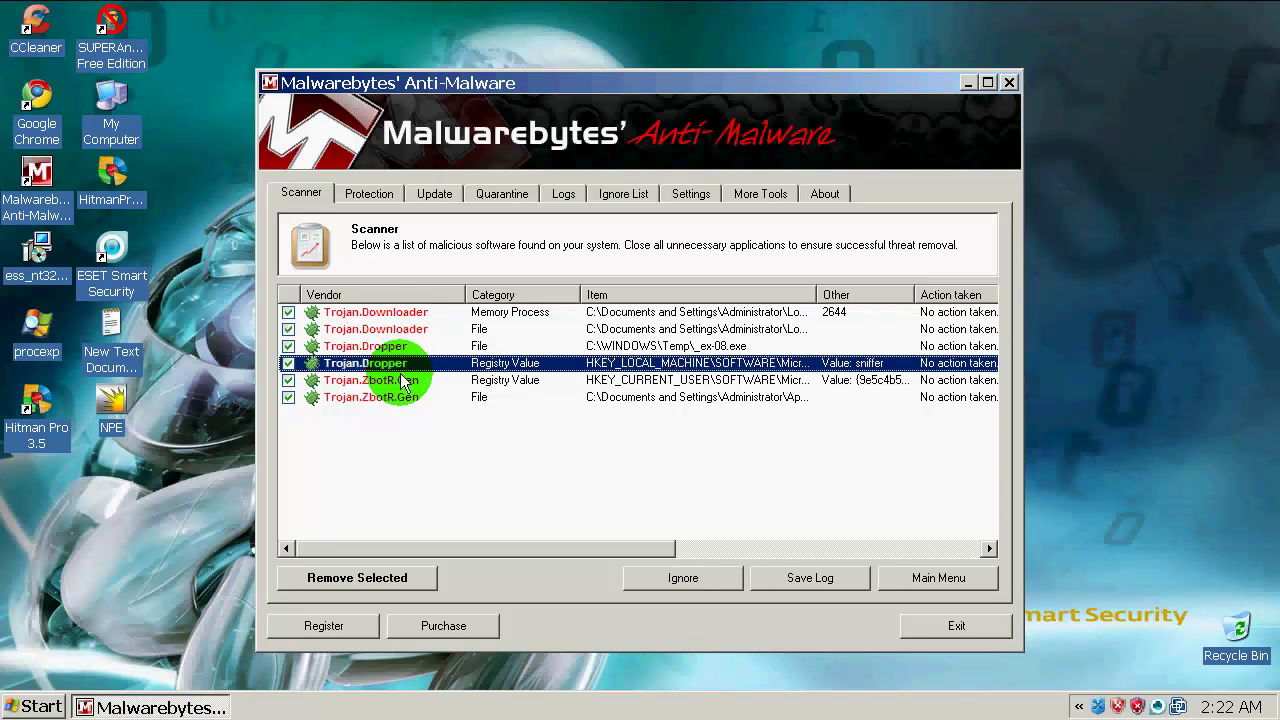
pyautogui.click(404, 384)
pyautogui.click(405, 398)
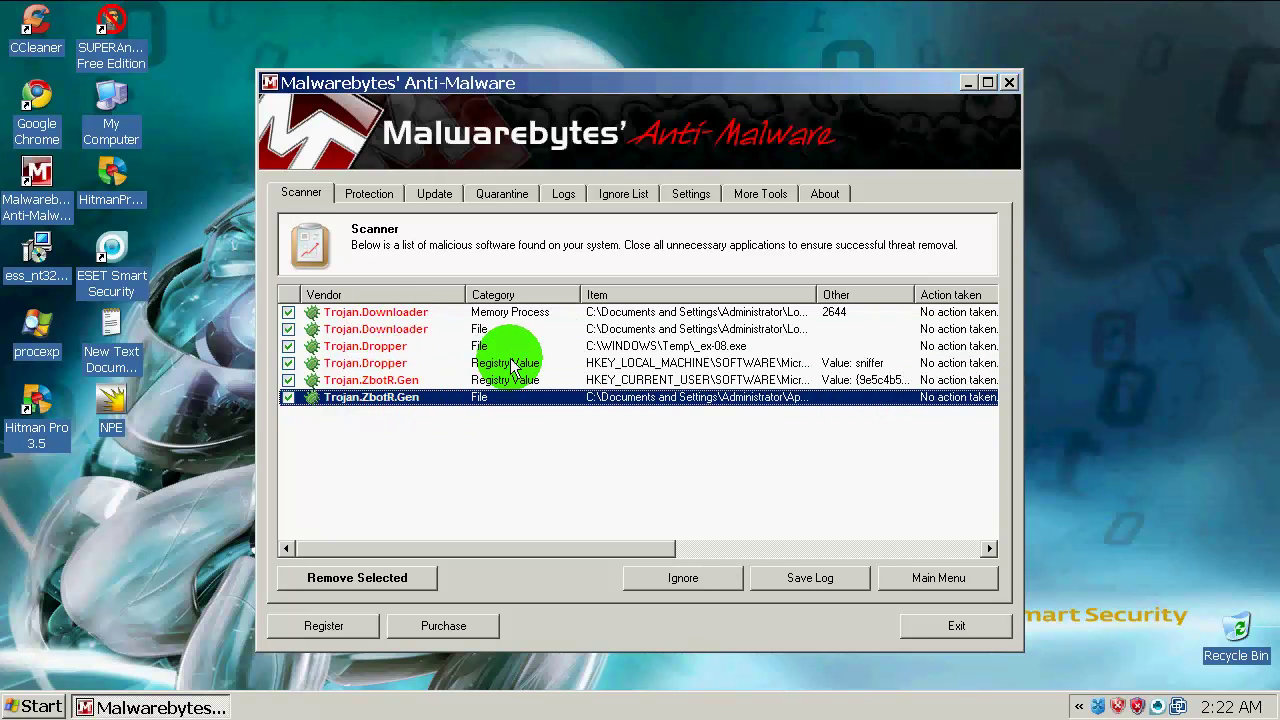
pyautogui.click(628, 346)
pyautogui.click(628, 329)
pyautogui.click(626, 312)
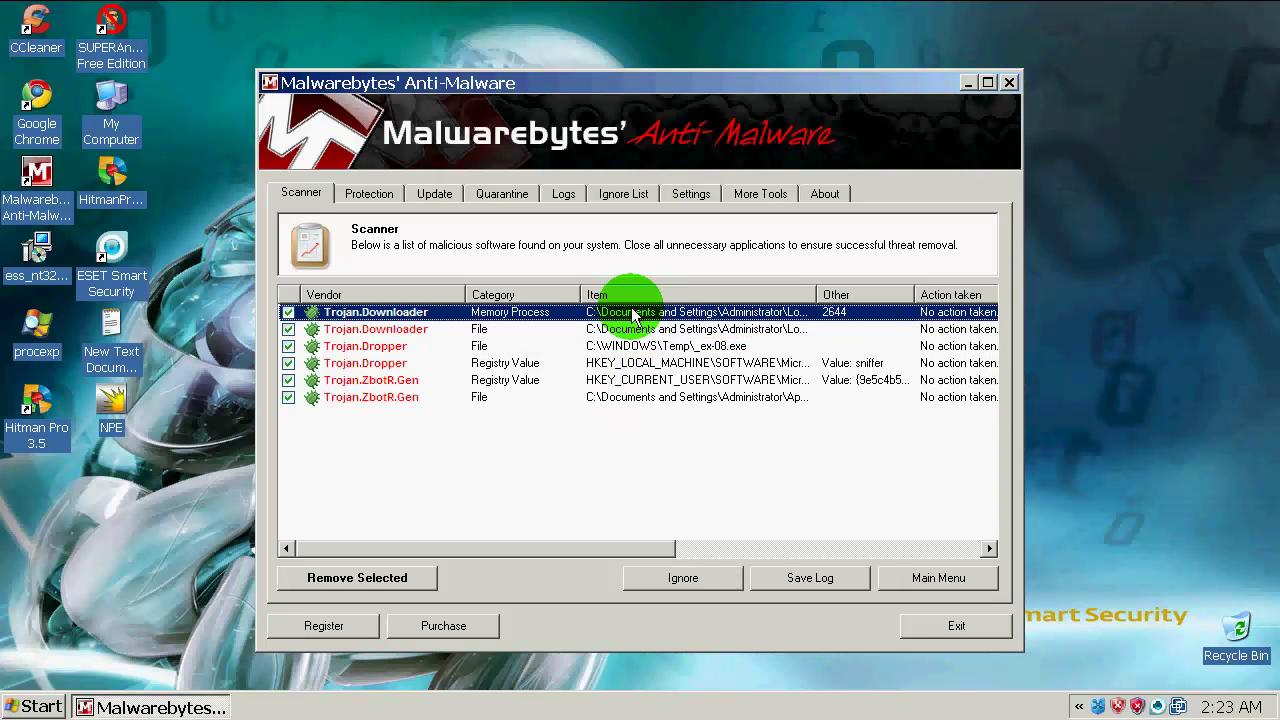
# Step: Remove the six selected detections, close the log, and accept the restart
pyautogui.click(386, 580)
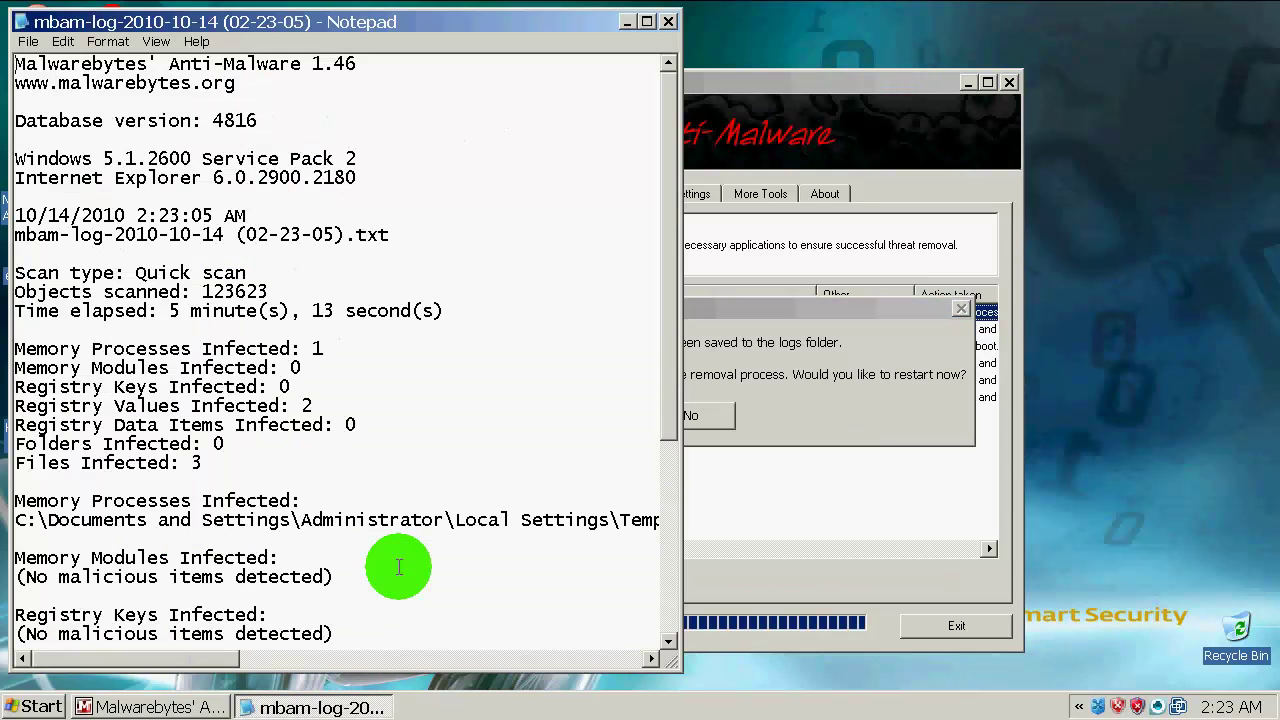
pyautogui.click(668, 21)
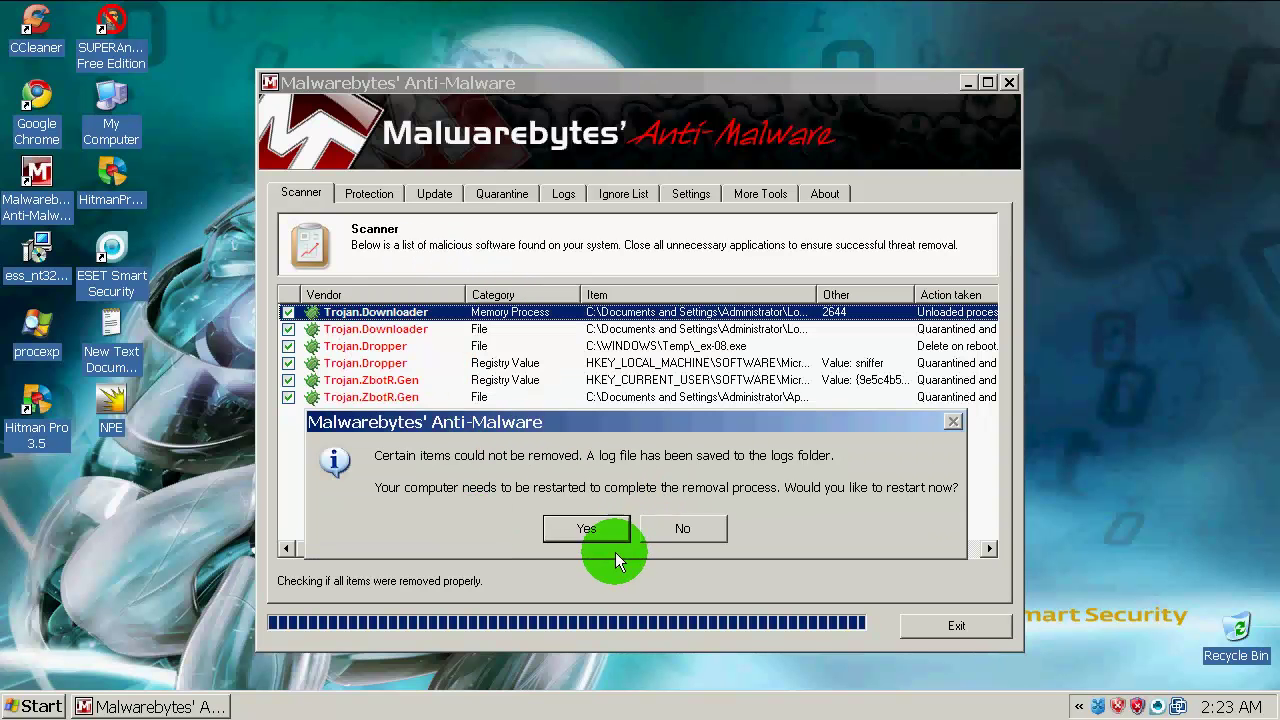
pyautogui.click(602, 537)
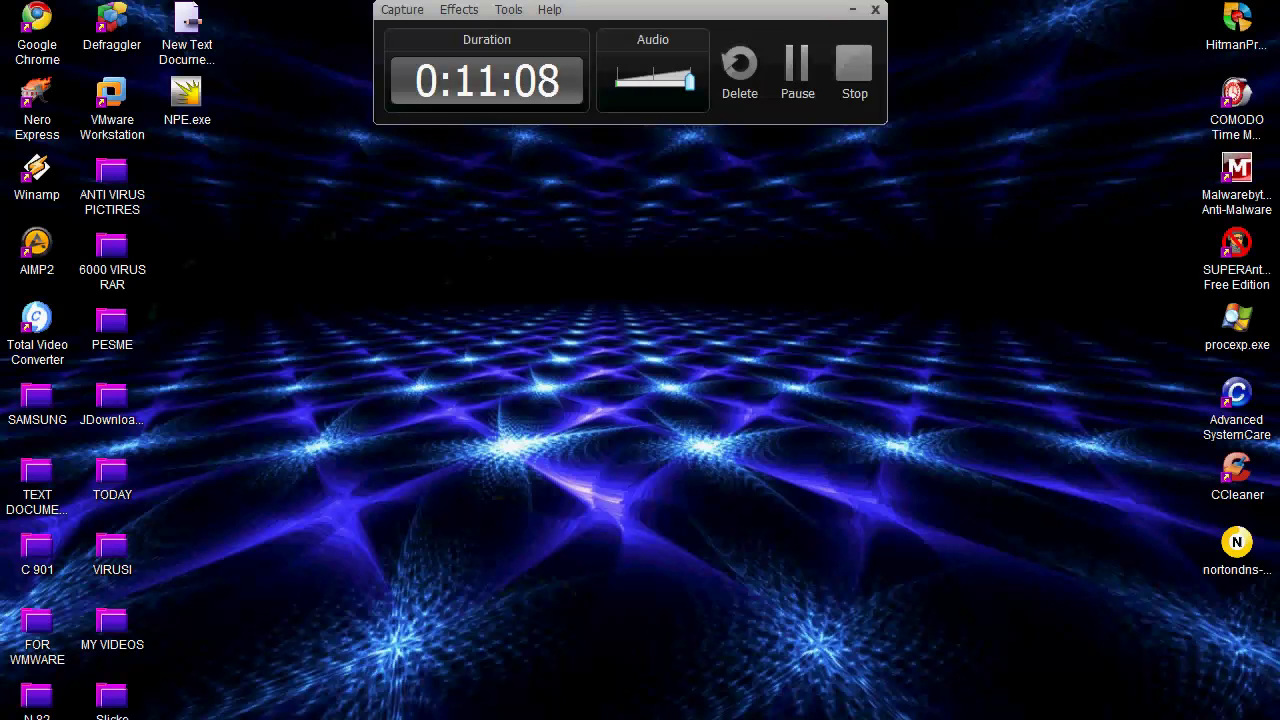
# Step: Resume the screen recording with F9 to show Hitman Pro's clean 4035-file scan
pyautogui.press('F9')
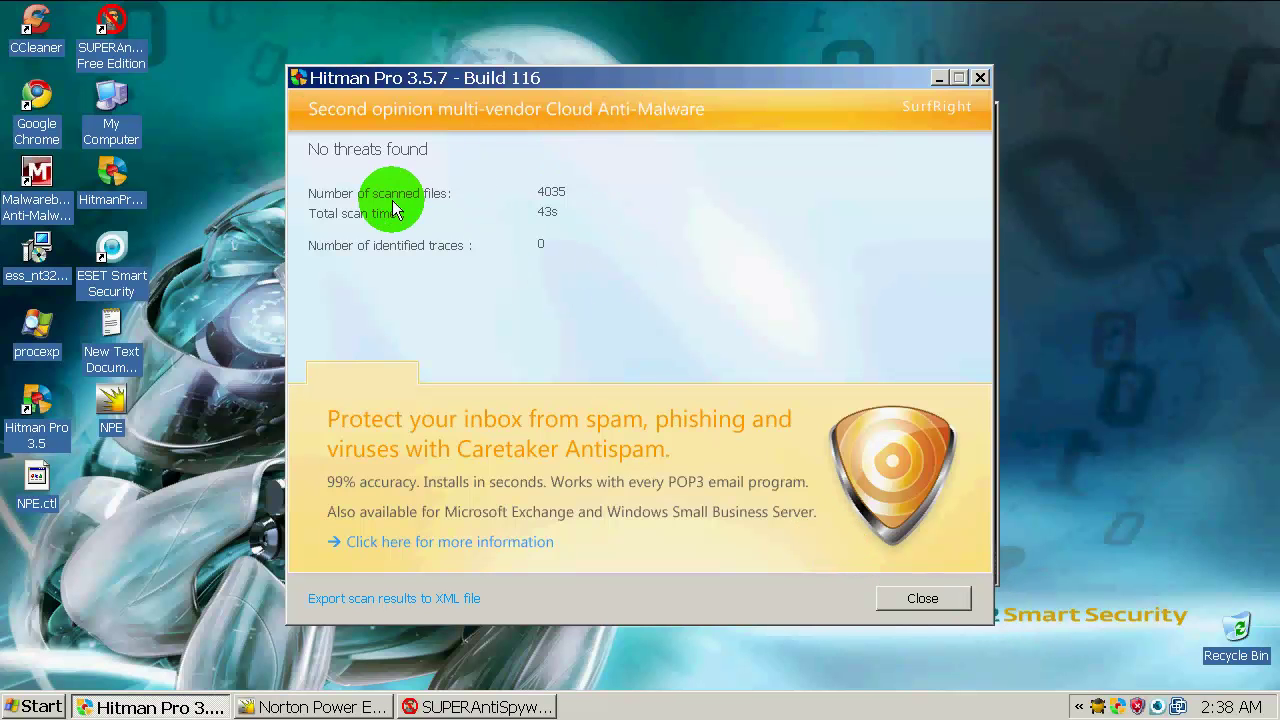
# Step: Close Hitman Pro's clean results, then acknowledge Norton Power Eraser's no-risks scan and exit it
pyautogui.click(921, 601)
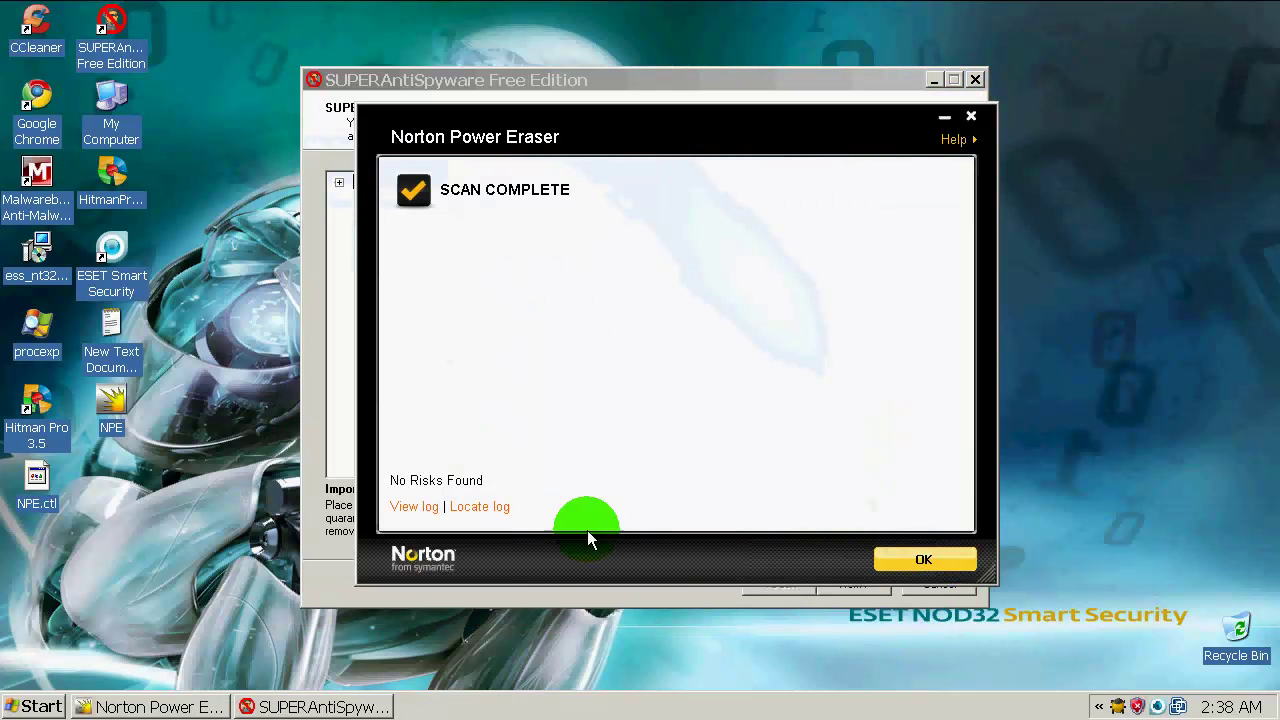
pyautogui.click(904, 563)
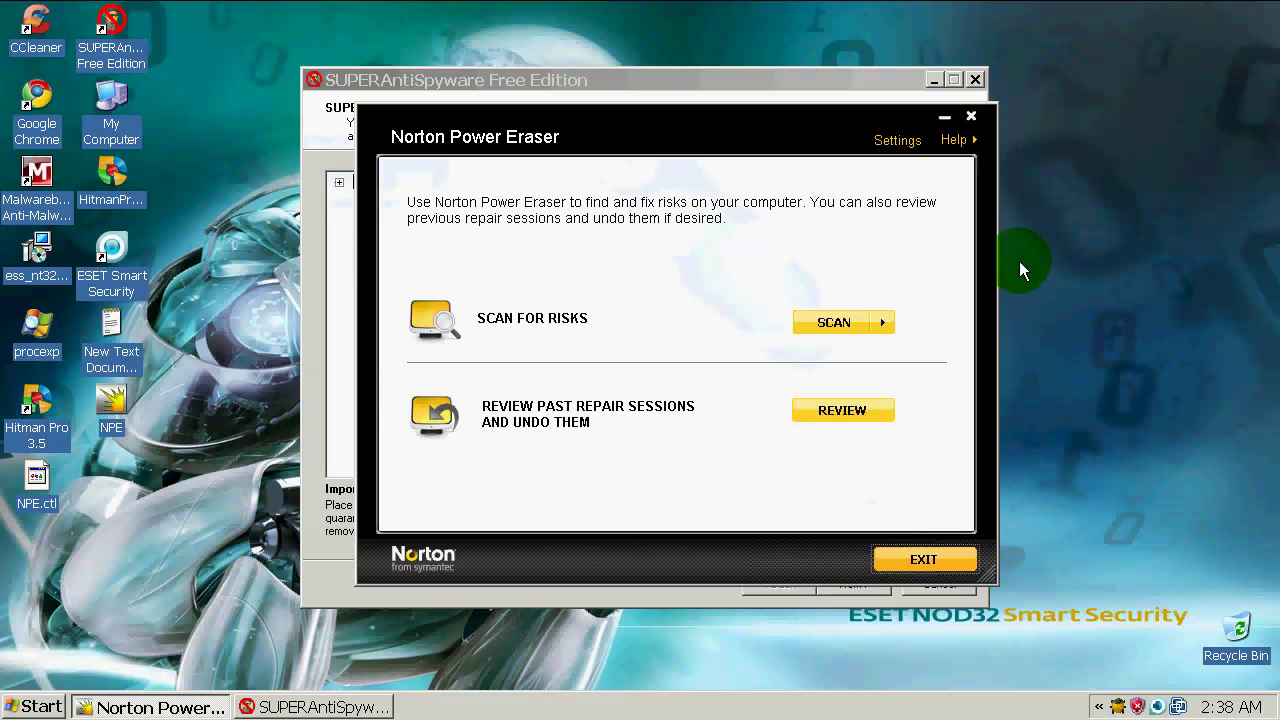
pyautogui.click(950, 568)
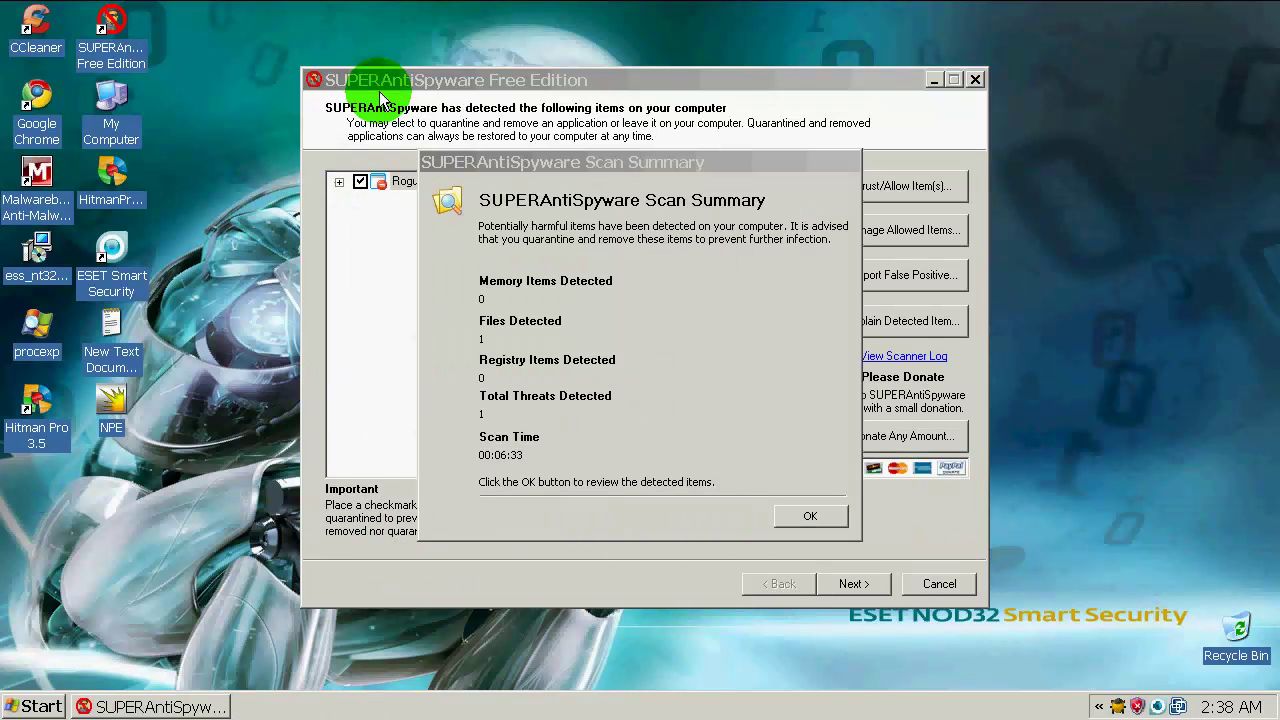
# Step: Dismiss SUPERAntiSpyware's scan summary and expand Rogue.SecurityTool to inspect Security Tool.lnk
pyautogui.click(686, 162)
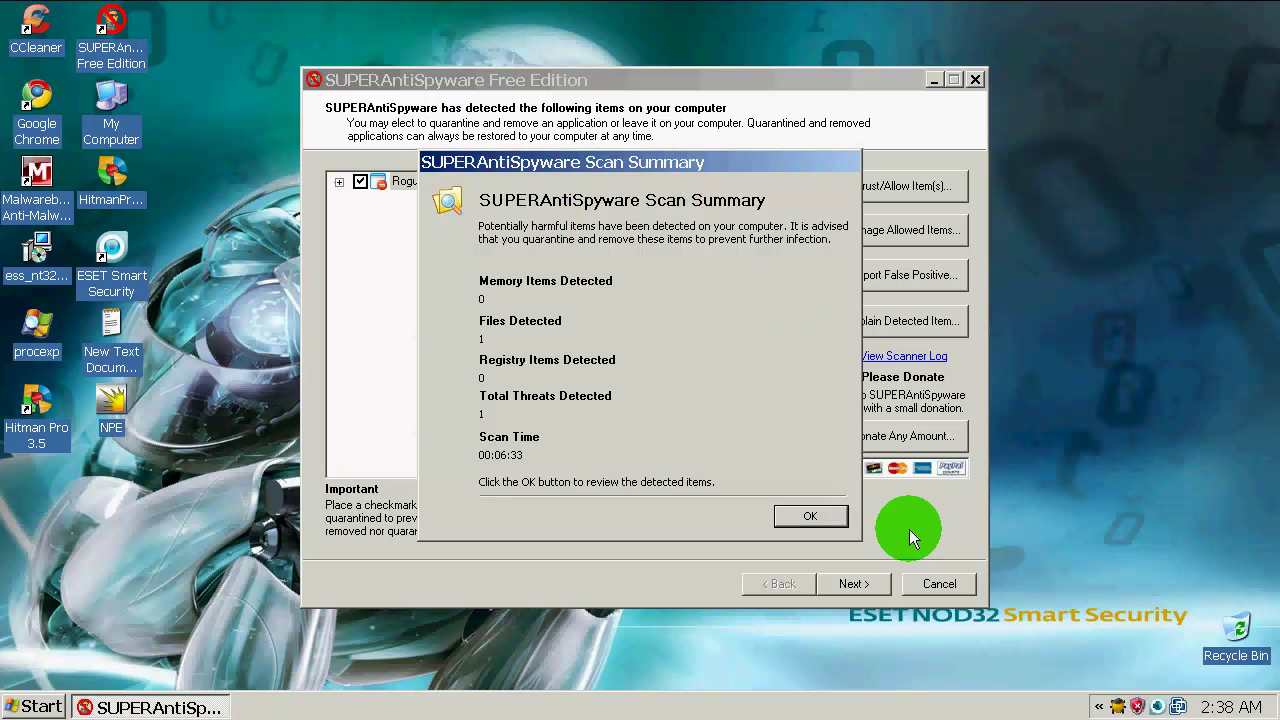
pyautogui.click(836, 522)
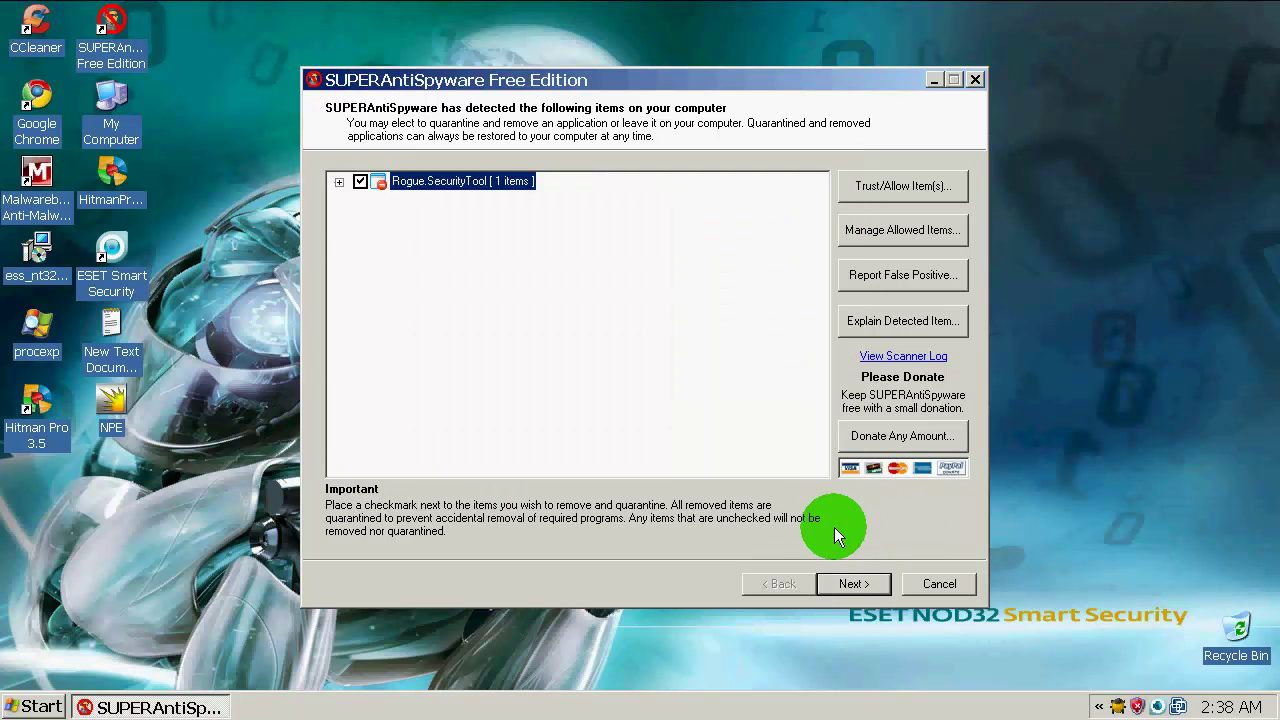
pyautogui.click(340, 184)
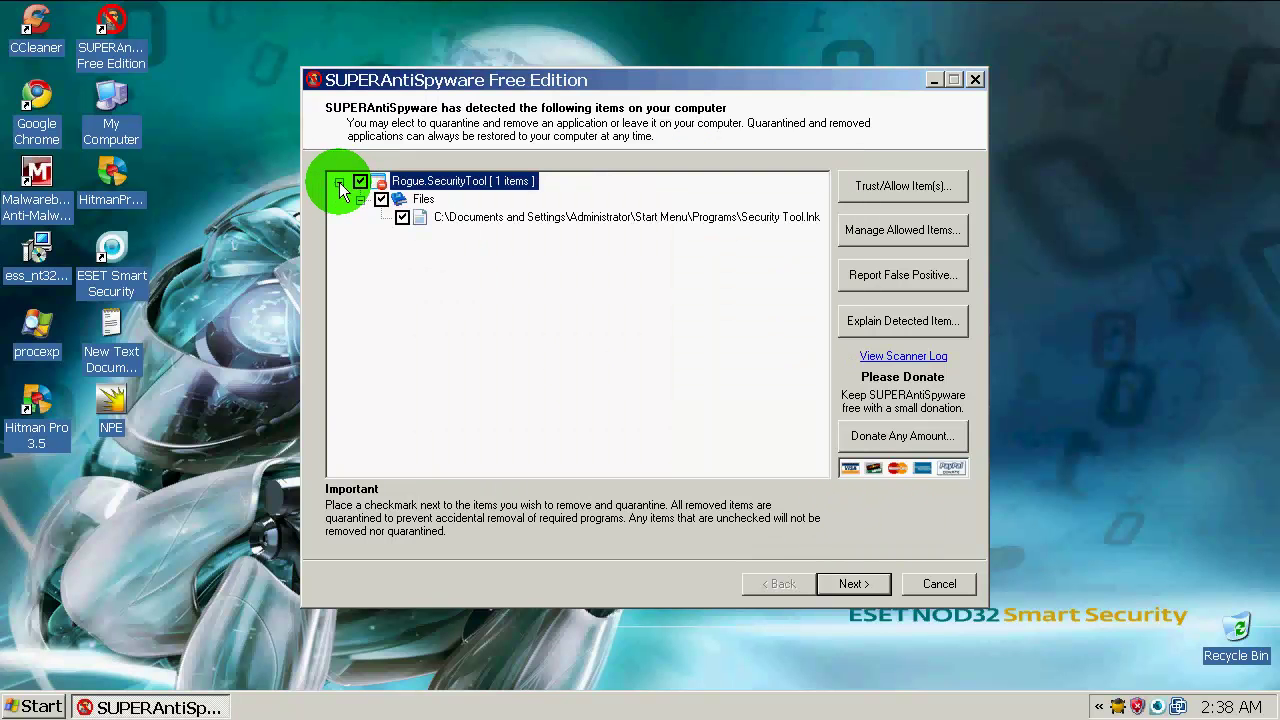
pyautogui.click(578, 222)
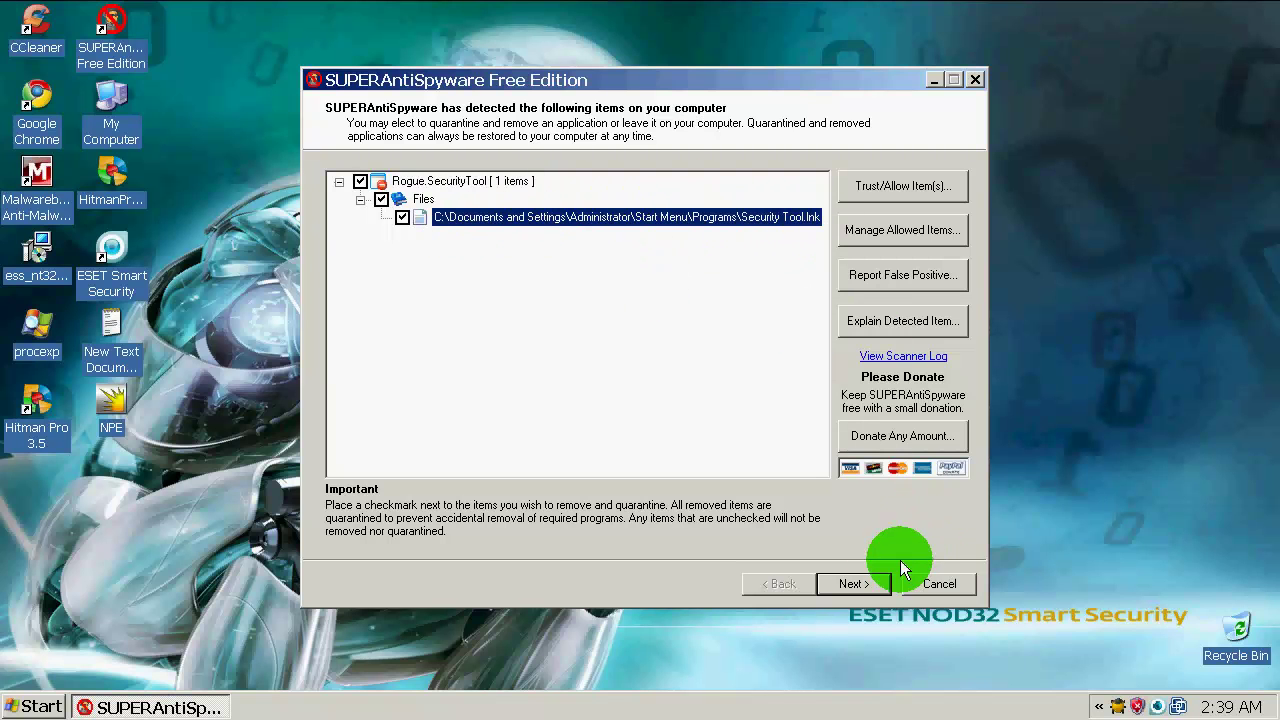
# Step: Quarantine and remove the Security Tool.lnk detection, agree to reboot, and finish
pyautogui.click(852, 584)
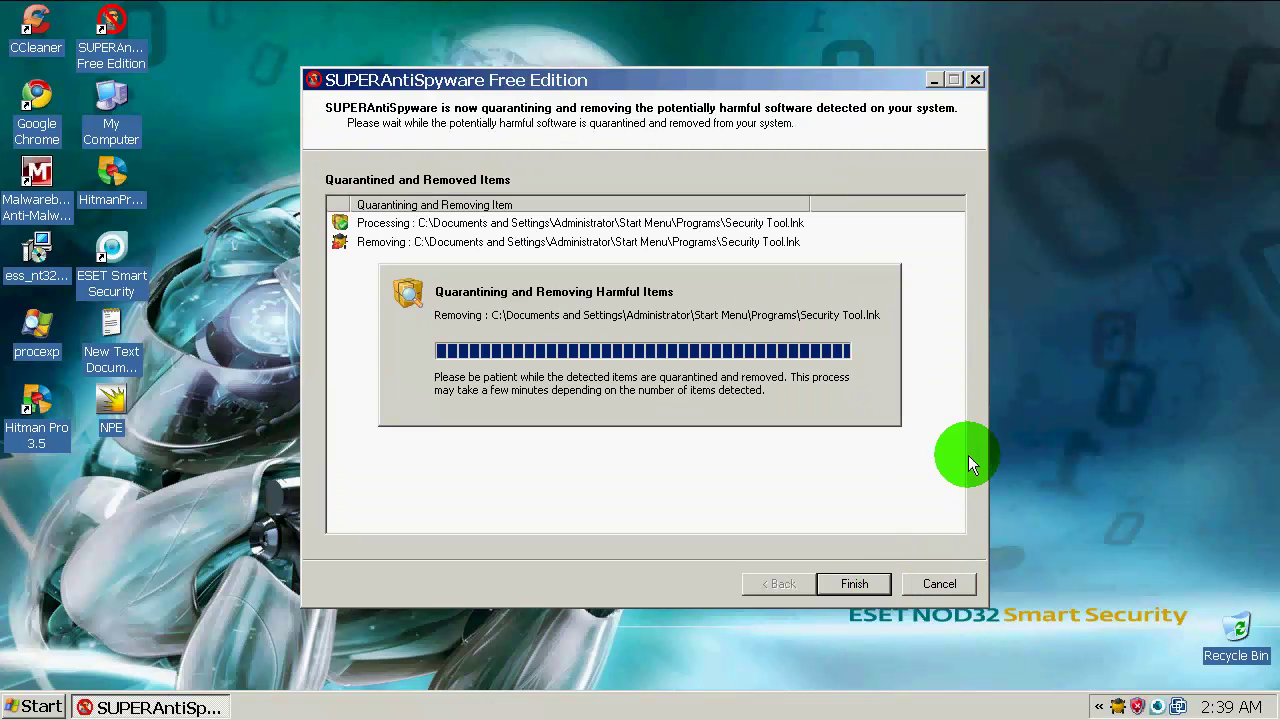
pyautogui.rightClick(1130, 258)
pyautogui.click(1165, 289)
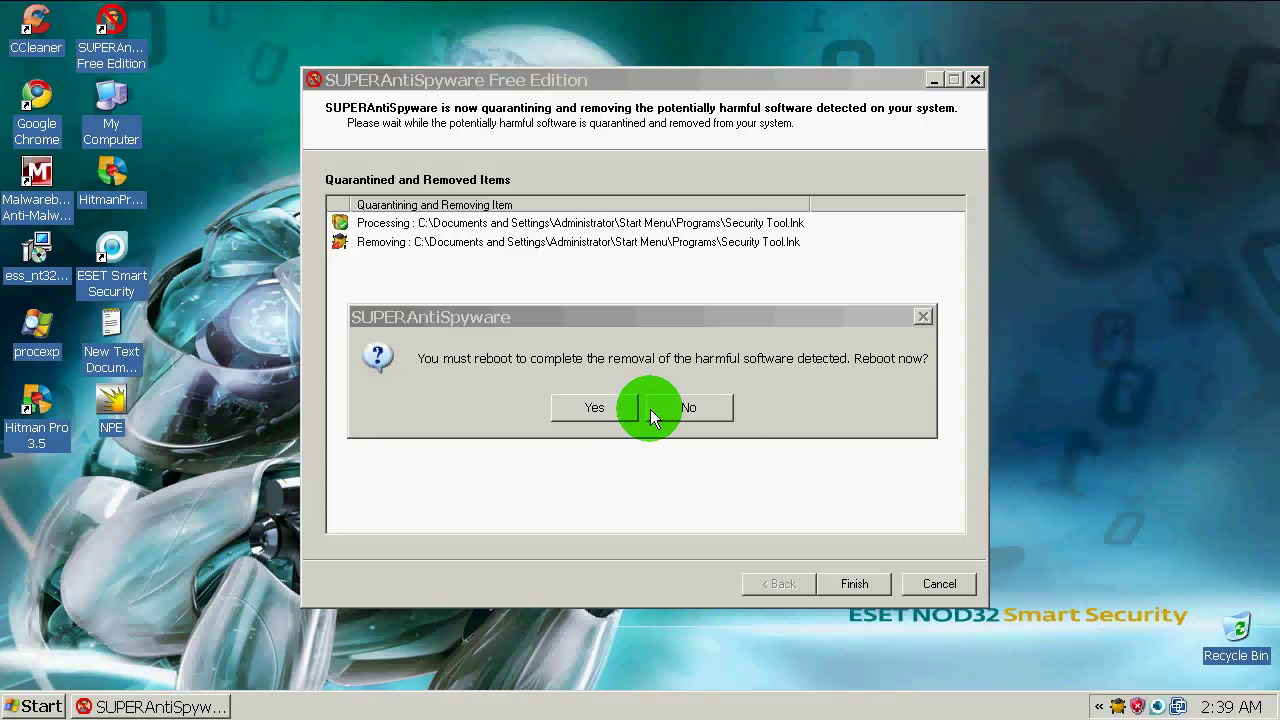
pyautogui.click(597, 408)
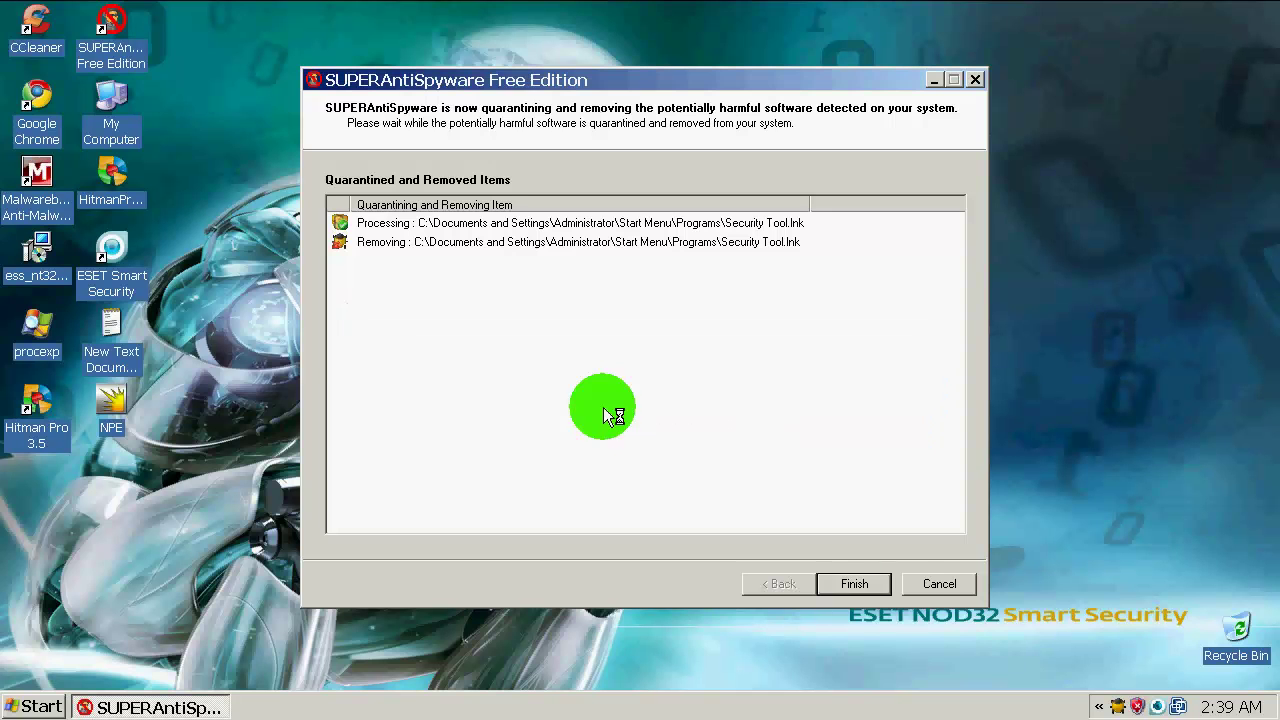
pyautogui.click(862, 584)
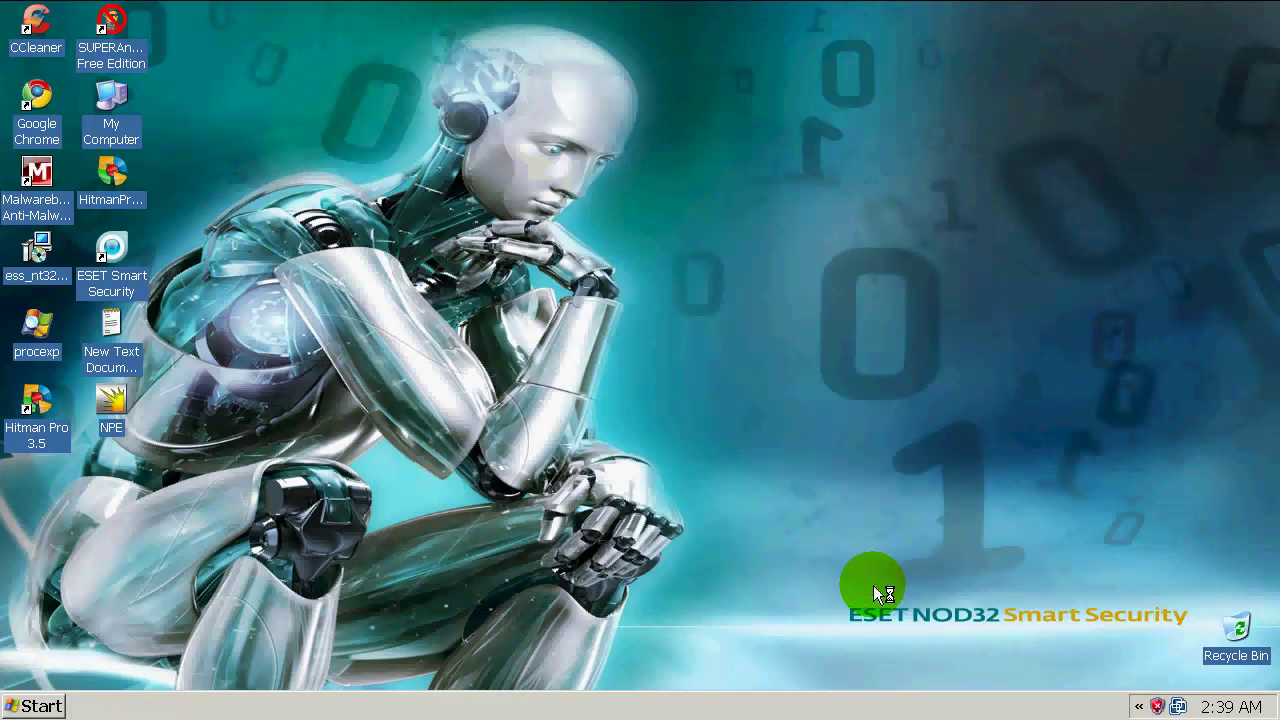